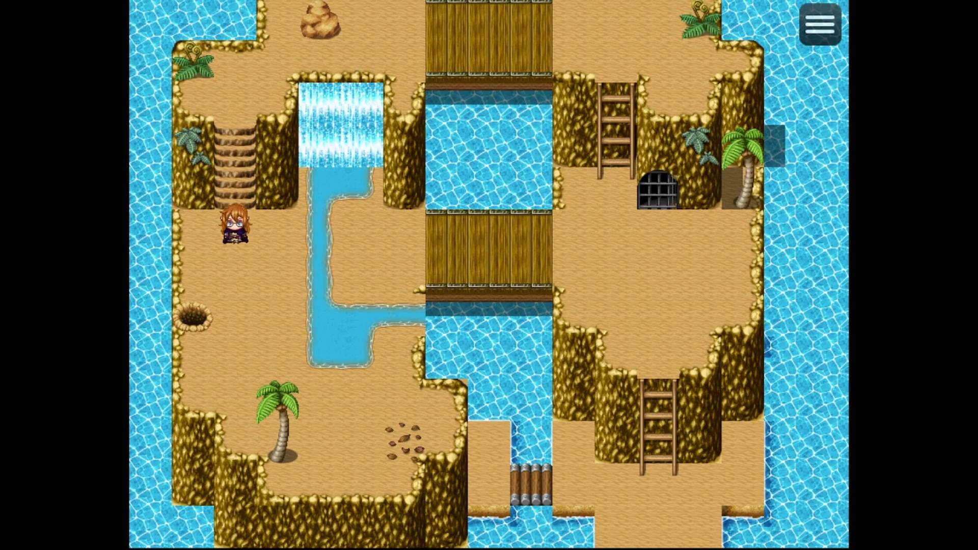
Walk the character from the stairs past the palm tree, wade up the stream below the waterfall, and cross to its east bank.
key("Right")
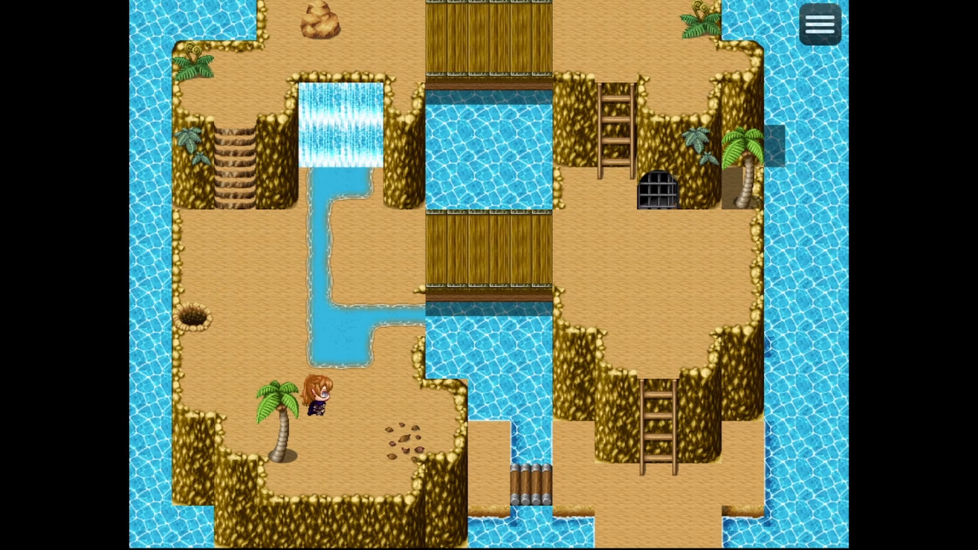
key("Right")
key("Up")
key("Left")
key("Up")
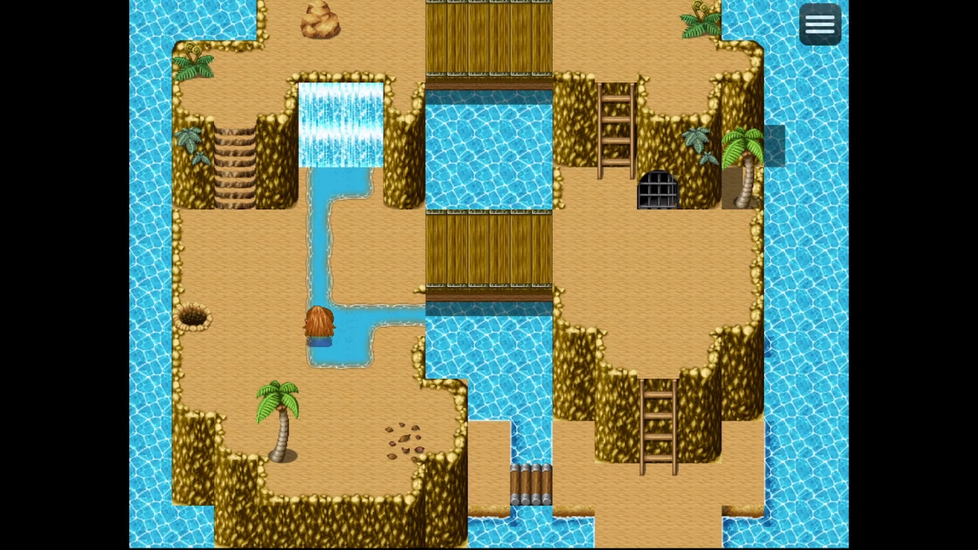
key("Down")
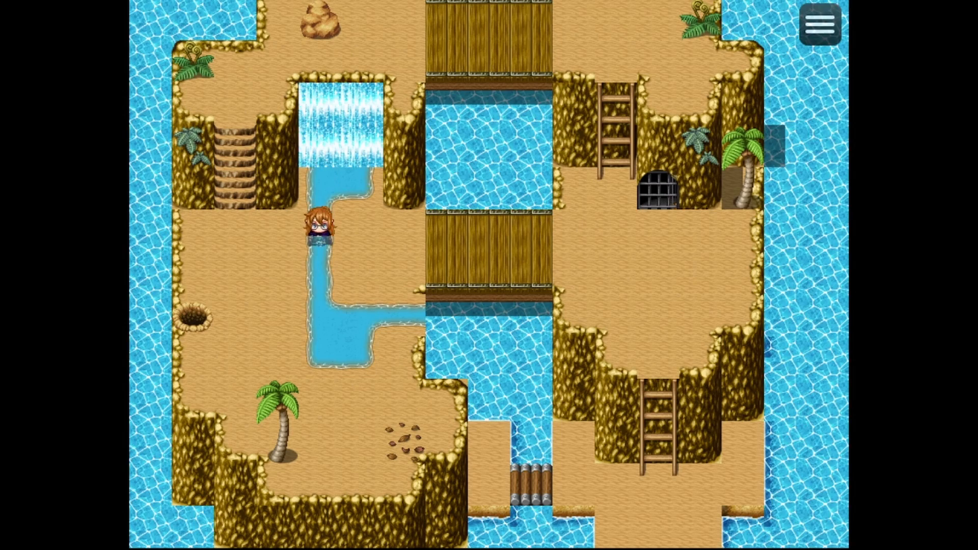
key("Right")
key("Right")
key("Up")
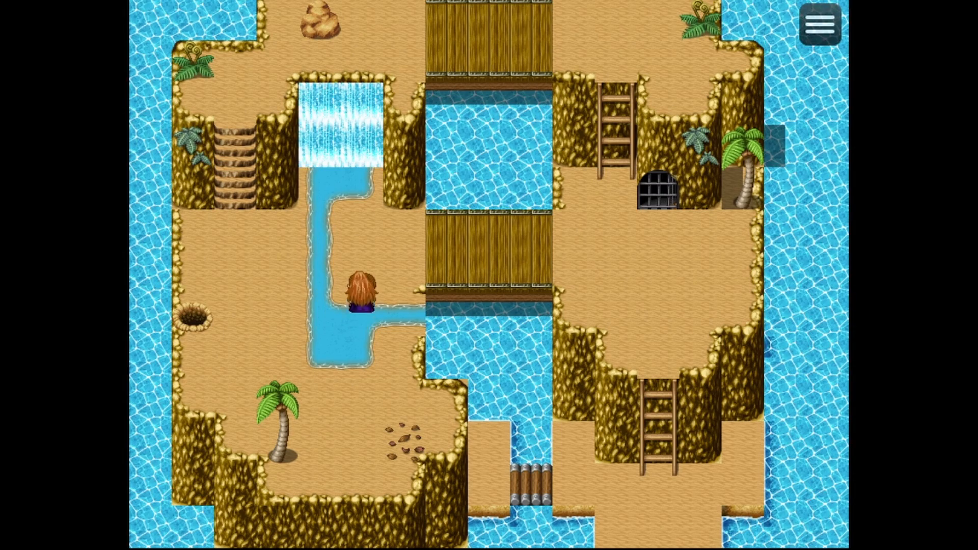
Cross the lower wooden bridge to the eastern plateau, testing movement along the bridge.
key("Right")
key("Down")
key("Up")
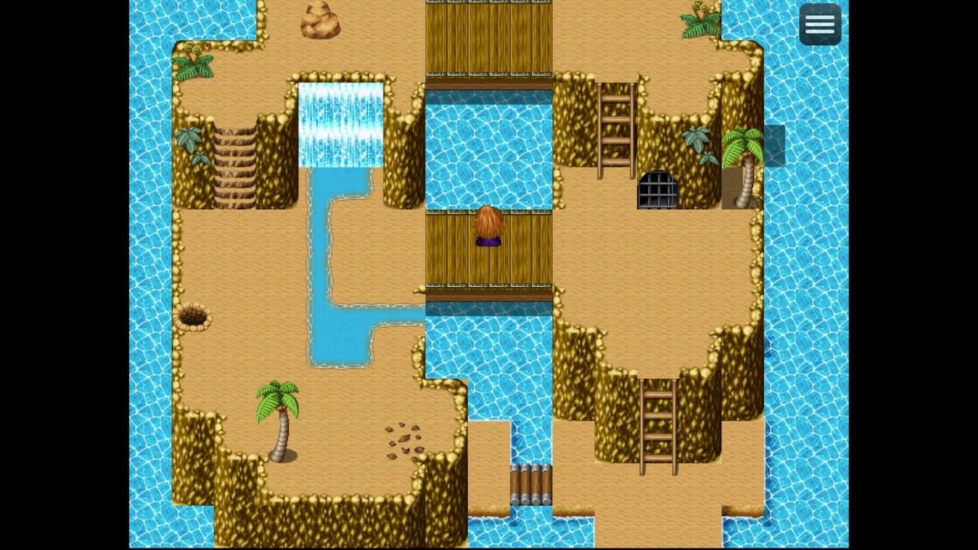
key("Down")
key("Right")
key("Up")
key("Down")
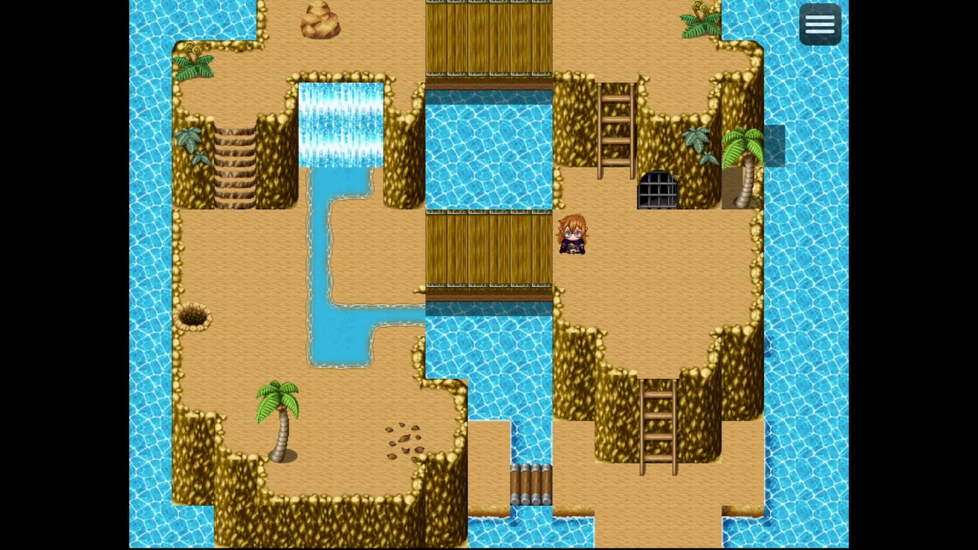
key("Left")
key("Right")
key("Right")
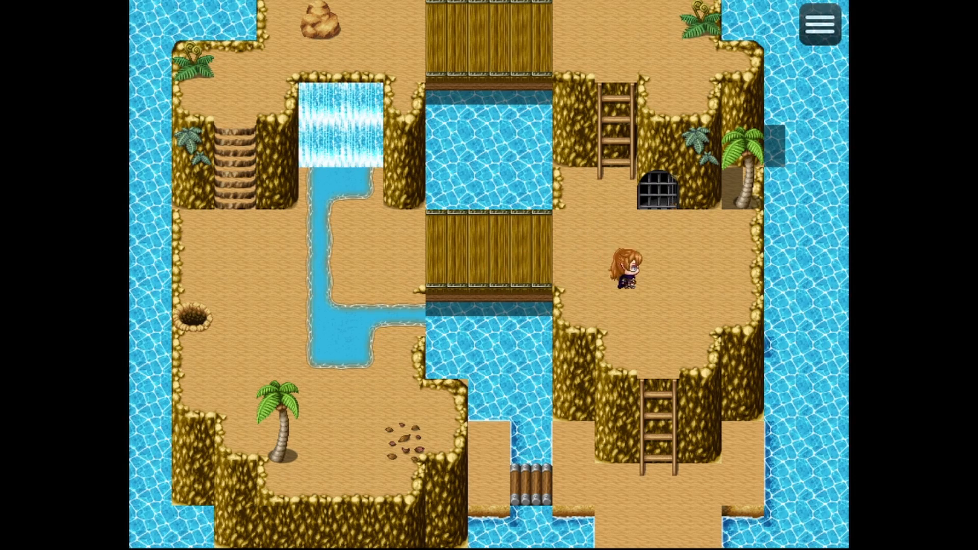
Climb down the southern ladder to the beach and back up to the eastern plateau.
key("Down")
key("Down")
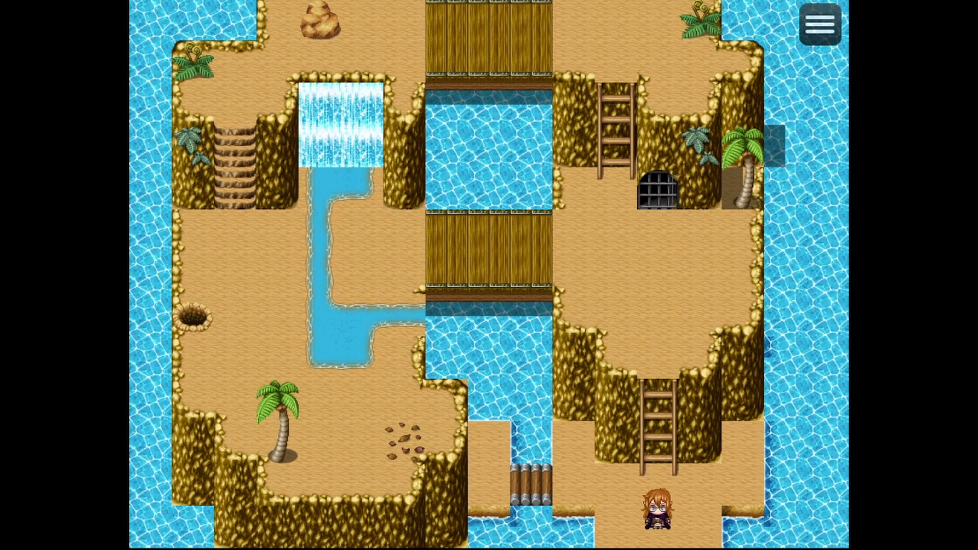
key("Up")
key("Down")
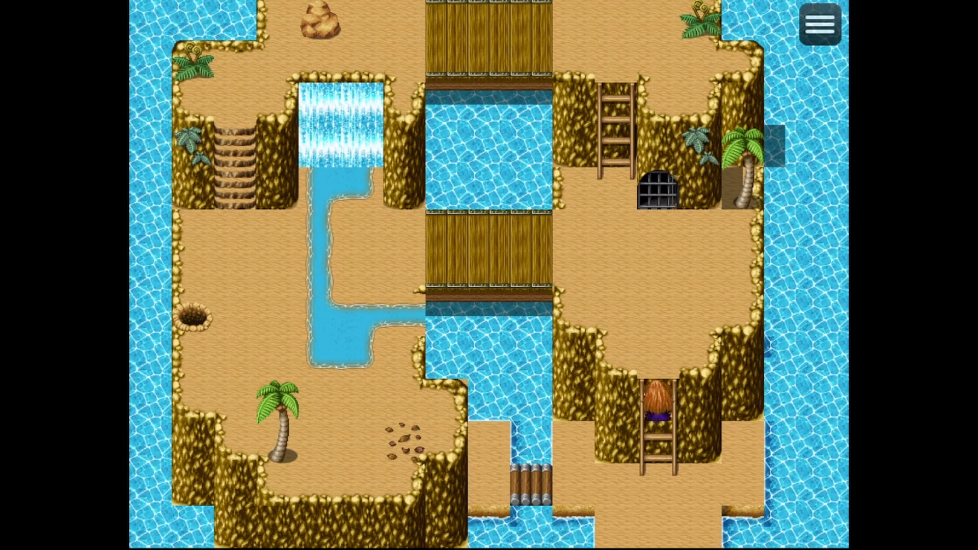
key("Up")
key("Down")
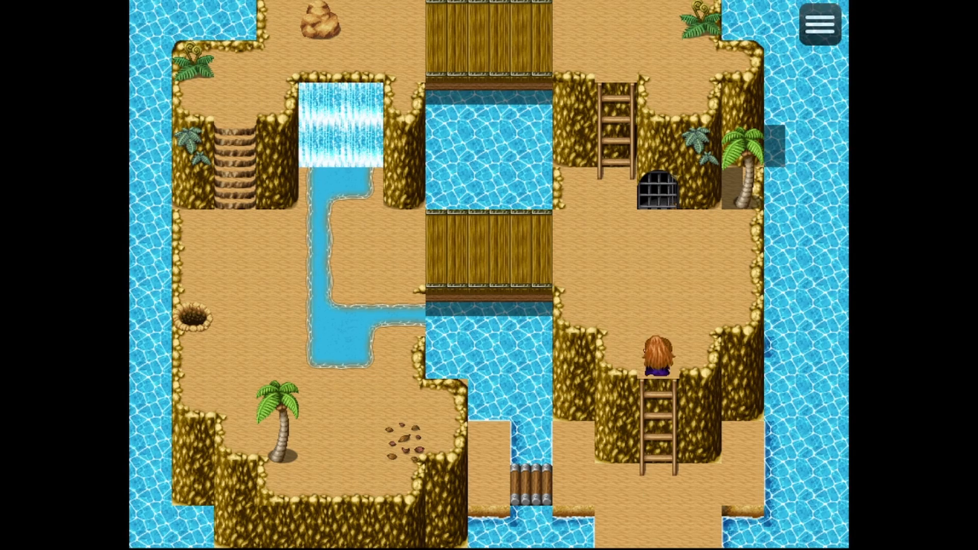
Cross the small log bridge to the narrow western beach strip and return to the southern ladder.
key("Left")
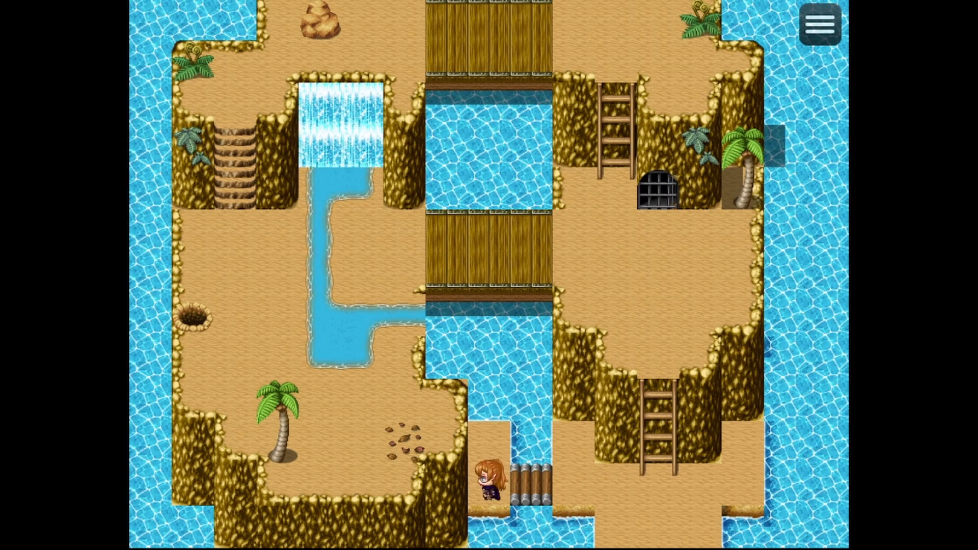
key("Up")
key("Down")
key("Right")
key("Right")
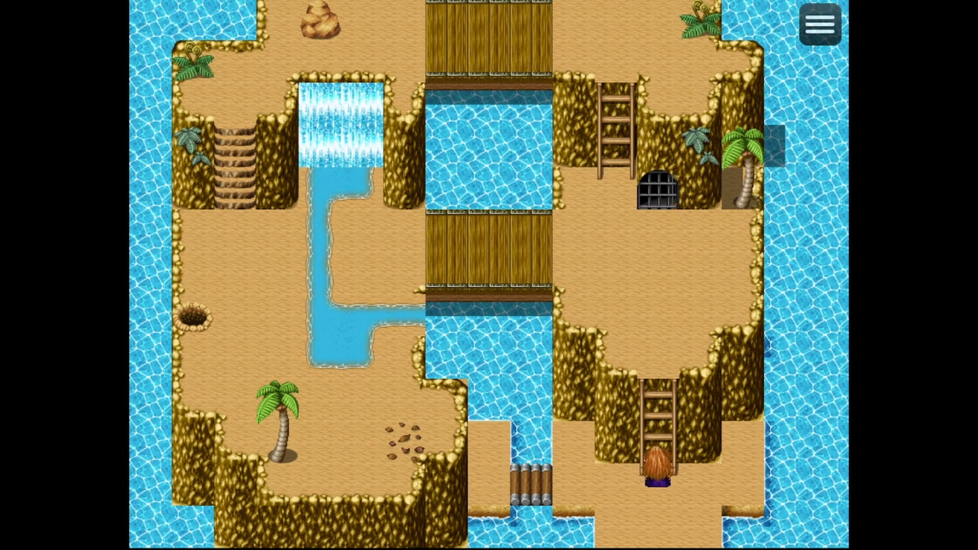
Climb the southern and northern ladders and cross the upper wooden bridge to the ledge above the waterfall.
key("Up")
key("Left")
key("Up")
key("Up")
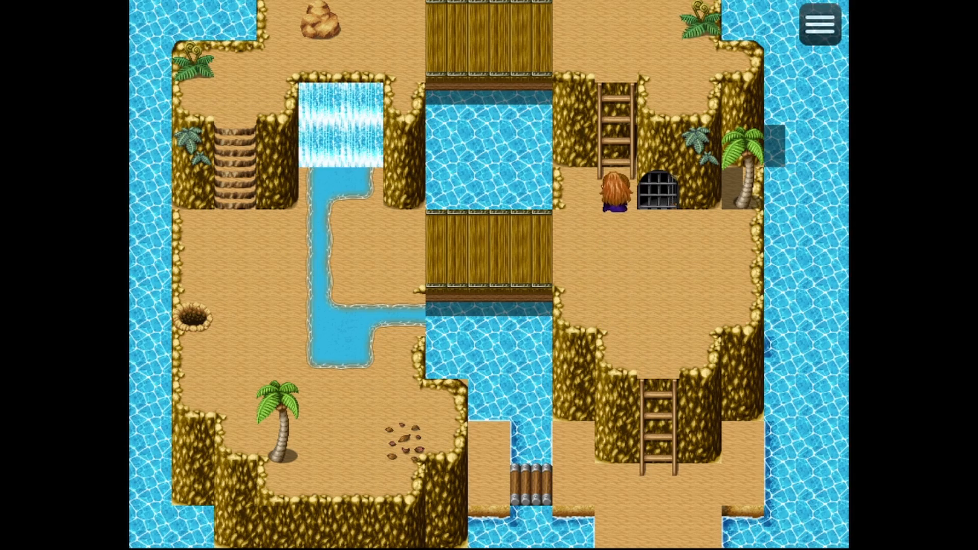
key("Left")
key("Left")
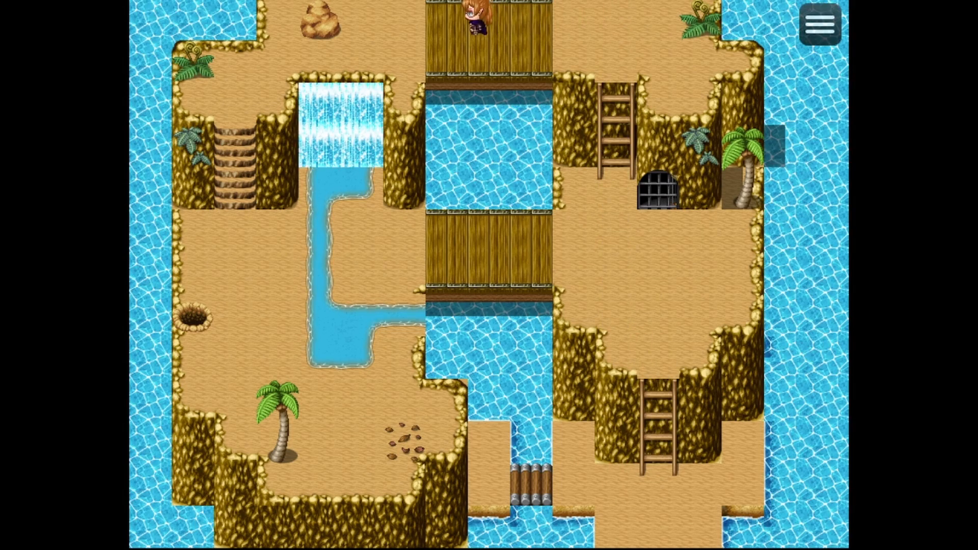
key("Down")
key("Left")
key("Up")
key("Down")
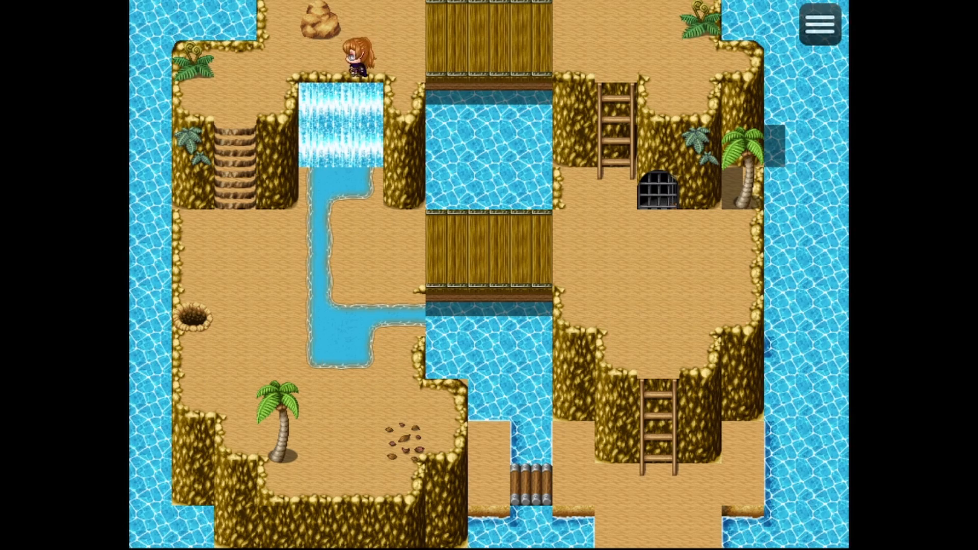
Descend the stone stairs west of the waterfall and walk south past the hole in the ground.
key("Left")
key("Down")
key("Down")
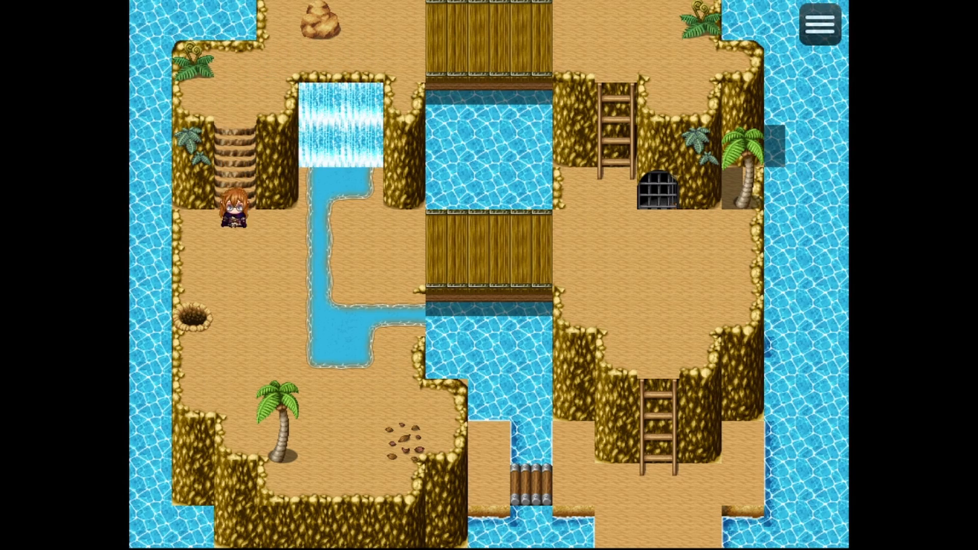
key("Left")
key("Down")
key("Right")
key("Down")
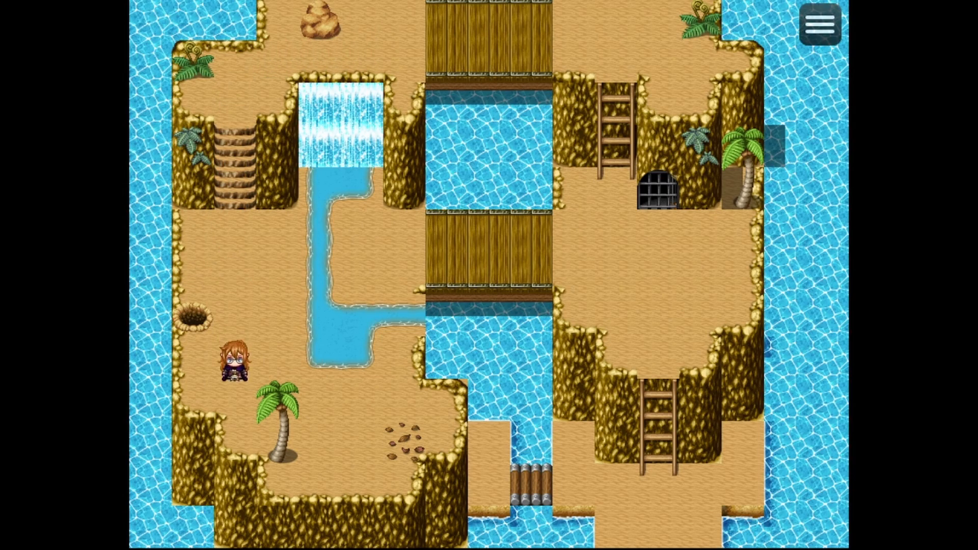
Walk behind the palm tree to test its overlap and continue across the scattered rubble.
key("Right")
key("Left")
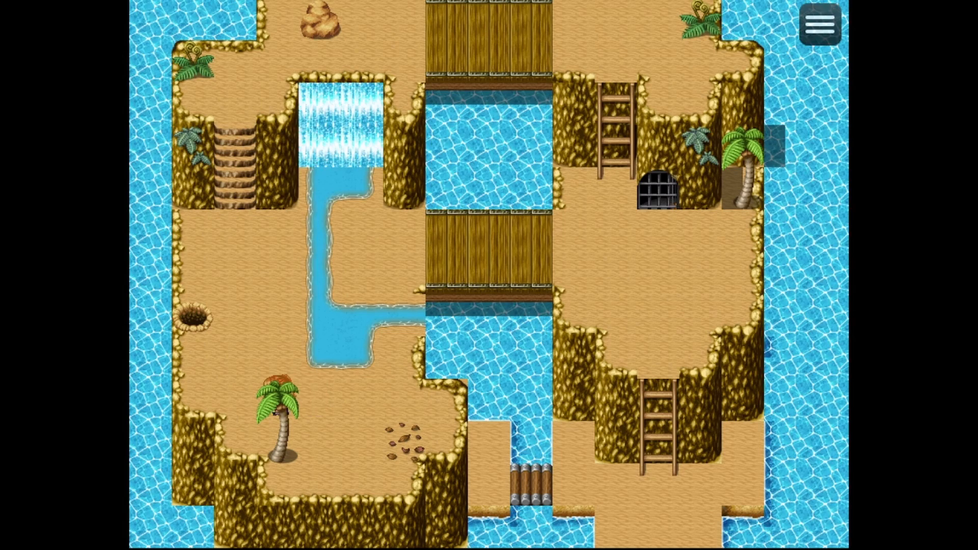
key("Right")
key("Right")
key("Down")
key("Right")
key("Right")
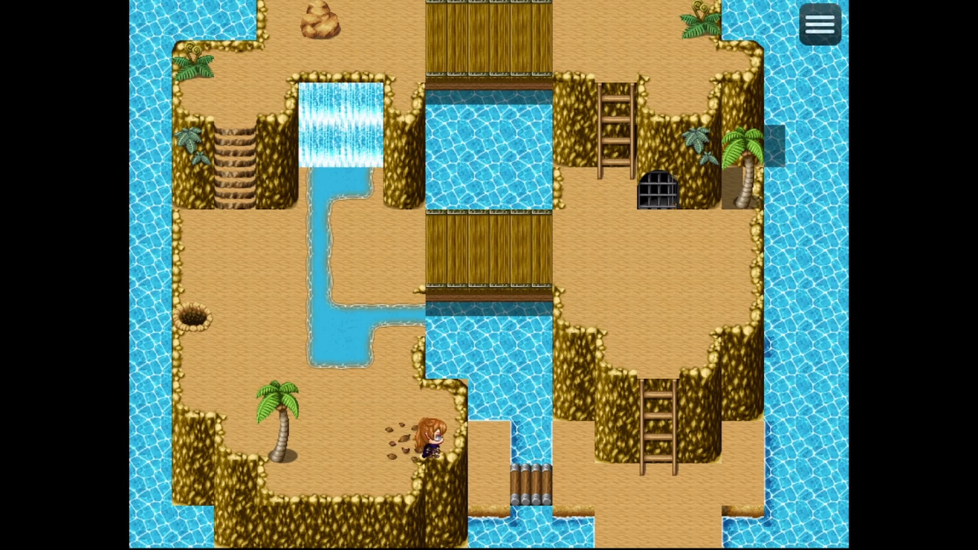
Go back across the stream and the lower wooden bridge and enter the barred cave entrance in the eastern cliff.
key("Left")
key("Left")
key("Up")
key("Up")
key("Up")
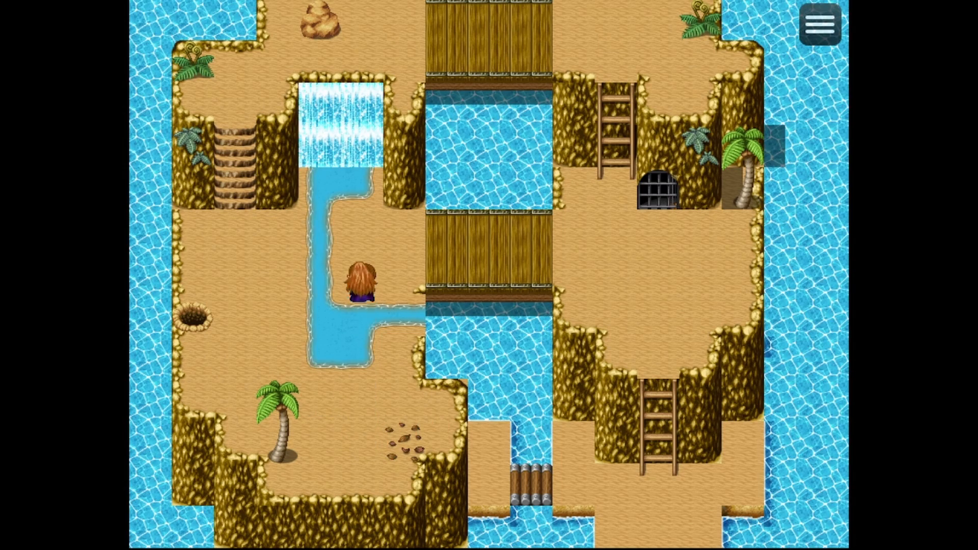
key("Right")
key("Up")
key("Right")
key("Right")
key("Right")
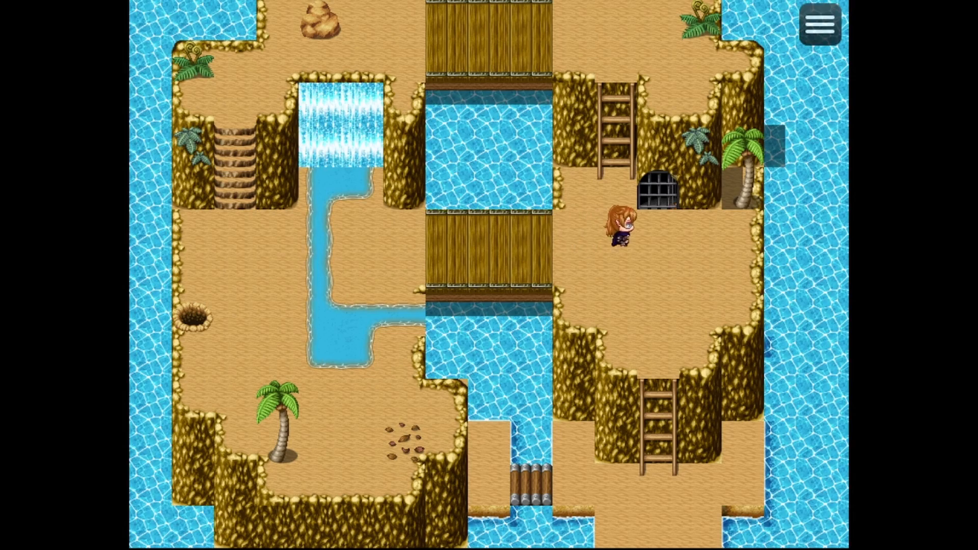
key("Right")
key("Up")
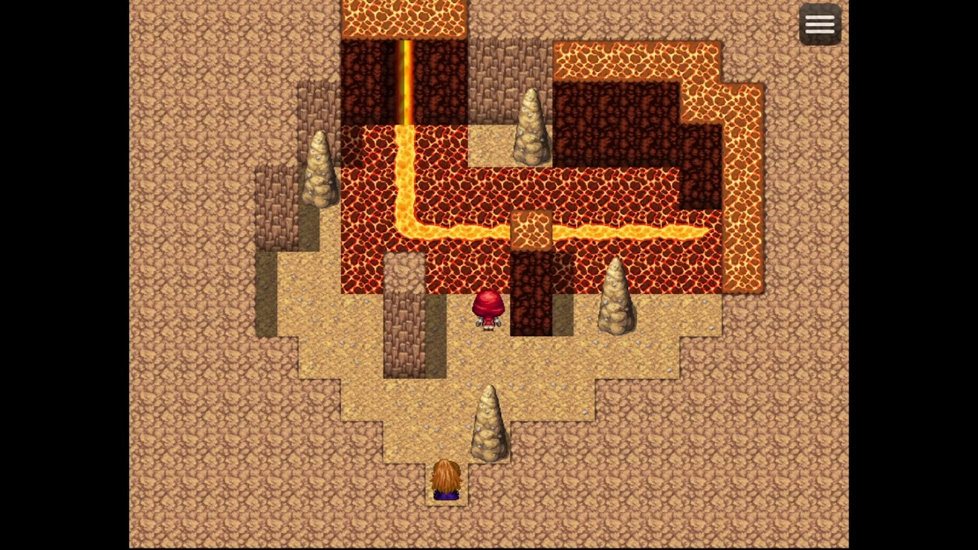
Walk up to the red-hooded character beside the lava, talk to it and close its message.
key("Up")
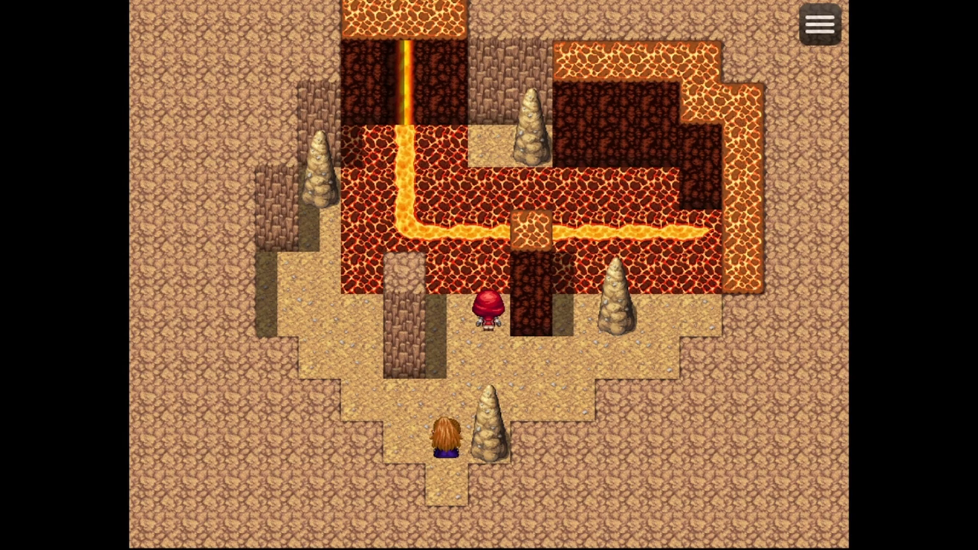
key("Up")
key("Up")
key("Up")
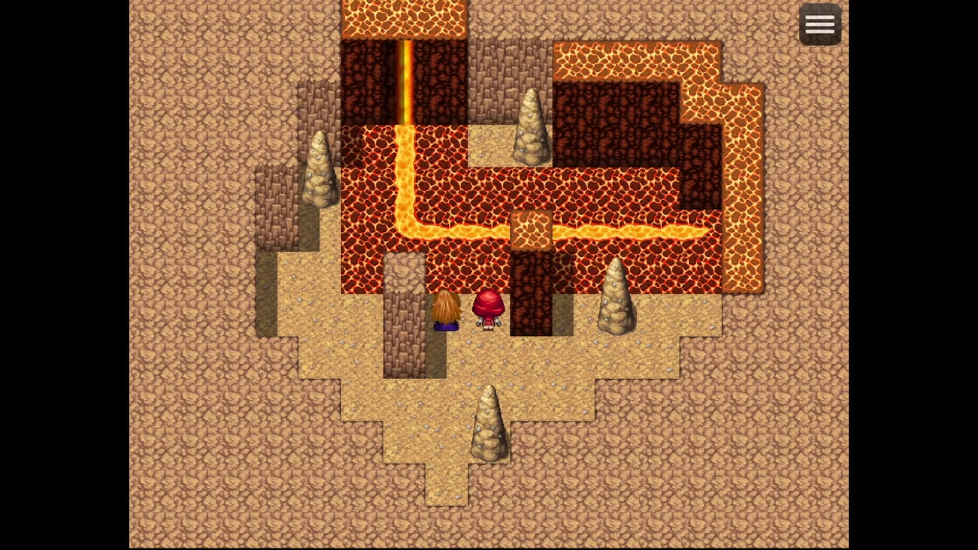
key("Right")
key("Return")
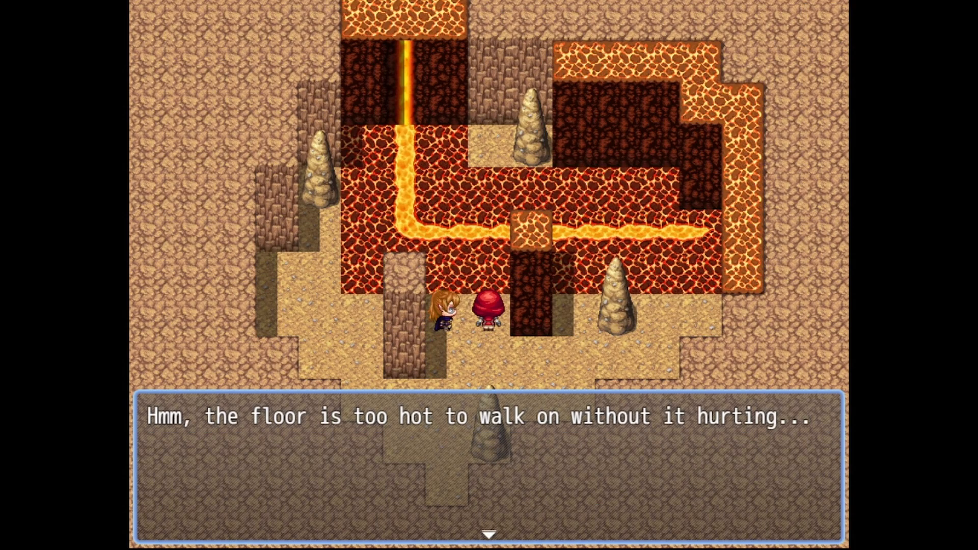
key("Return")
Step onto the hot lava floor and pace back and forth behind the red-hooded character to test the floor damage.
key("Up")
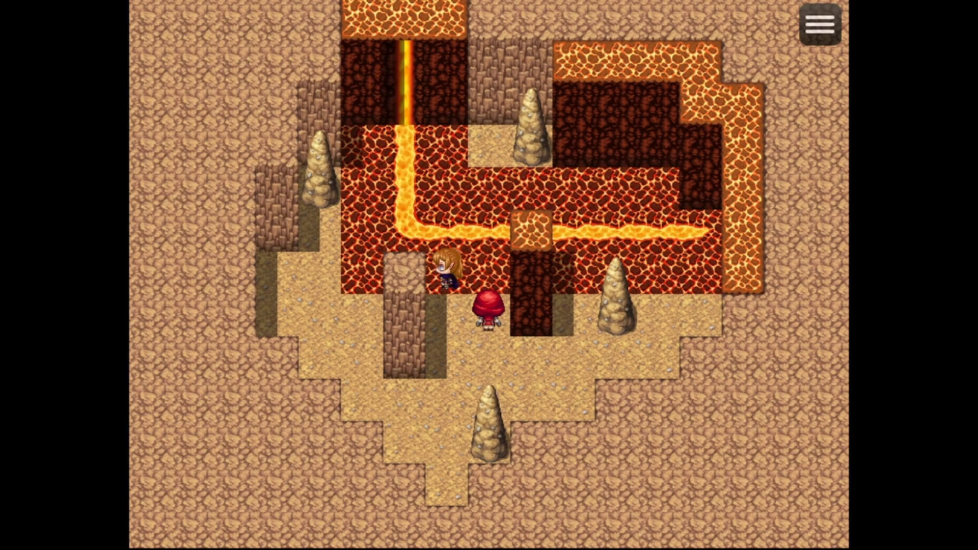
key("Right")
key("Left")
key("Right")
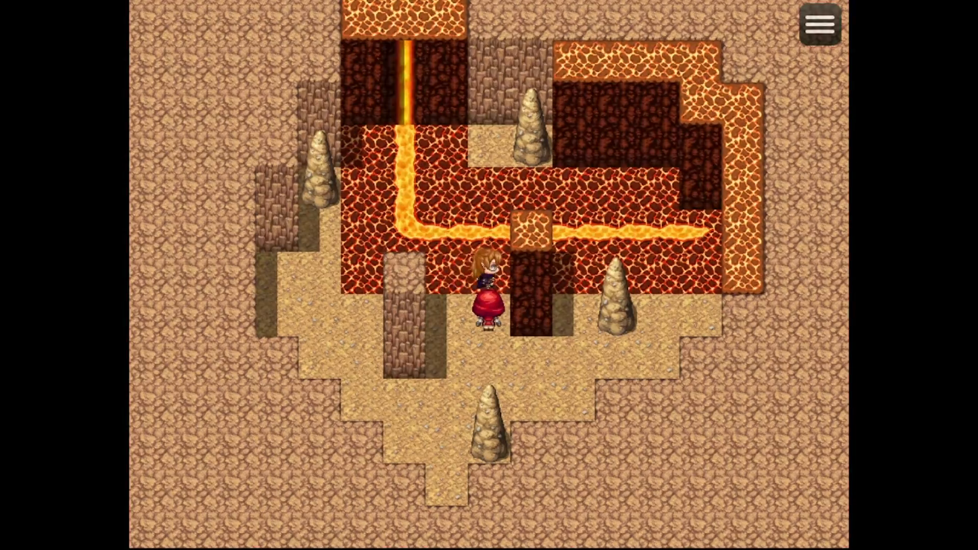
key("Left")
key("Right")
key("Left")
key("Right")
key("Left")
key("Right")
key("Left")
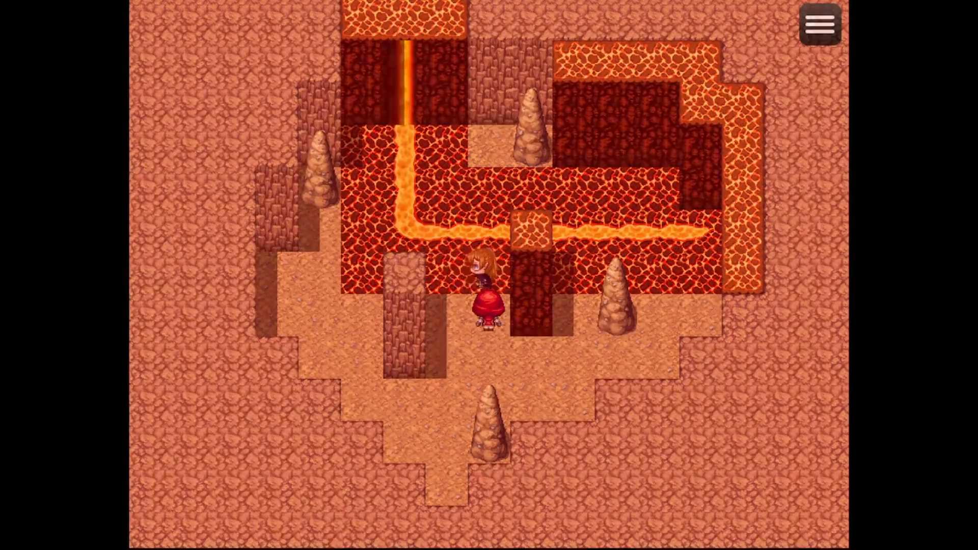
Leave the hot floor, walk around the rock pillar and check the character's HP in the main menu.
key("Down")
key("Down")
key("Down")
key("Left")
key("Left")
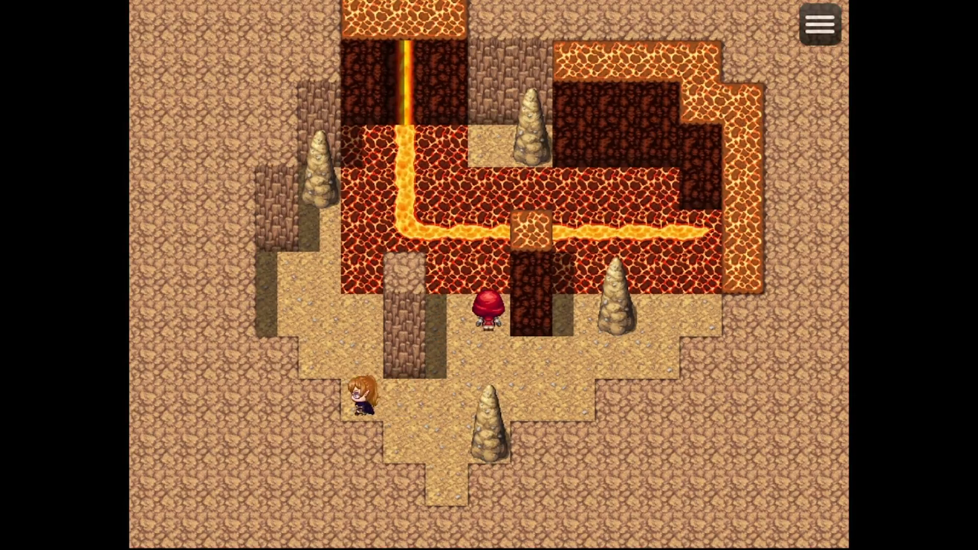
key("Up")
key("Up")
key("Escape")
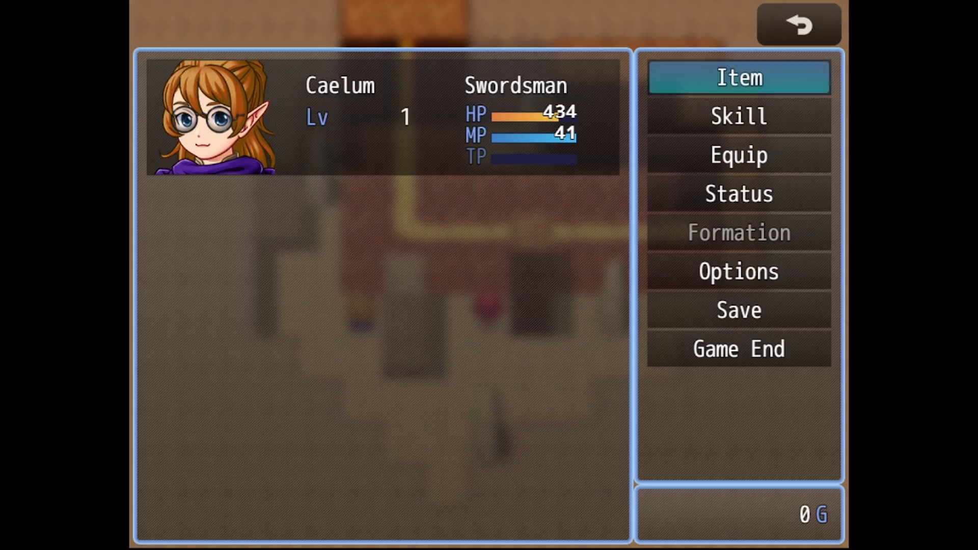
key("Escape")
Walk north over the hot floor and back to the safe ground, and check the character's HP again.
key("Up")
key("Up")
key("Up")
key("Up")
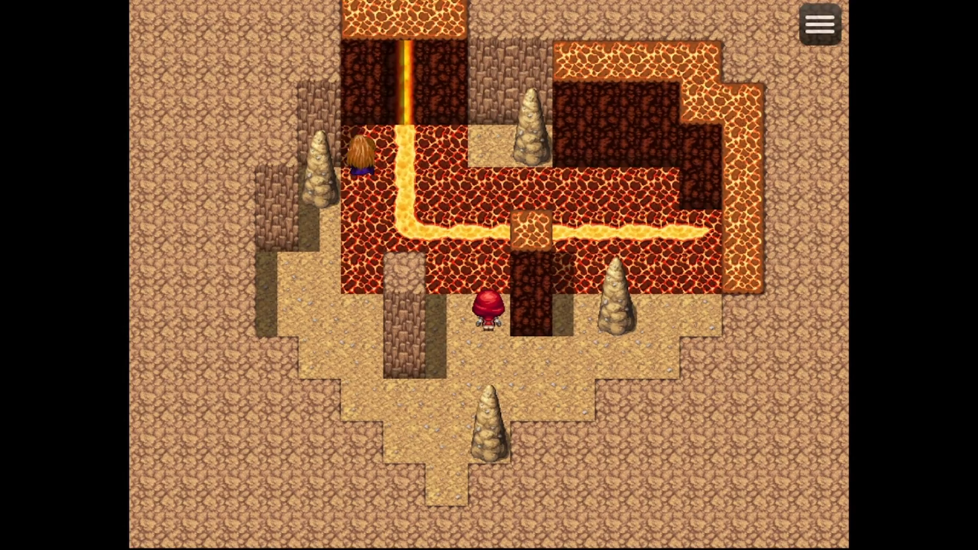
key("Down")
key("Down")
key("Down")
key("Down")
key("Escape")
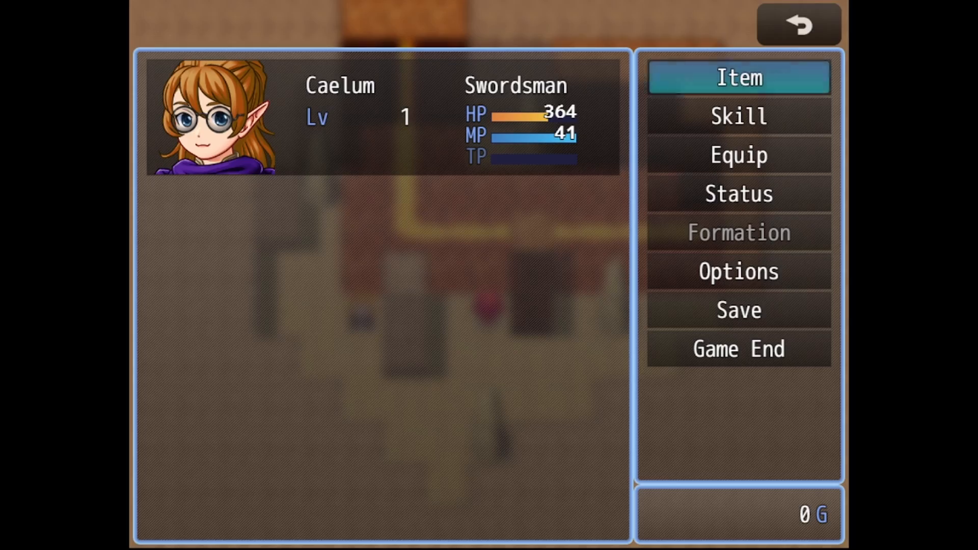
key("Escape")
Walk across the cave's safe ground and return to the spot just west of the red-hooded character.
key("Down")
key("Down")
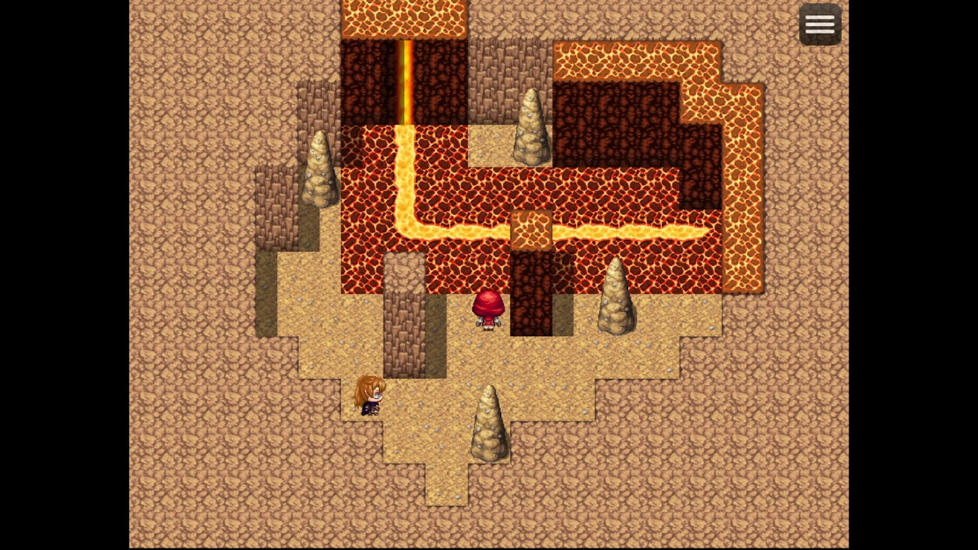
key("Right")
key("Right")
key("Right")
key("Right")
key("Right")
key("Up")
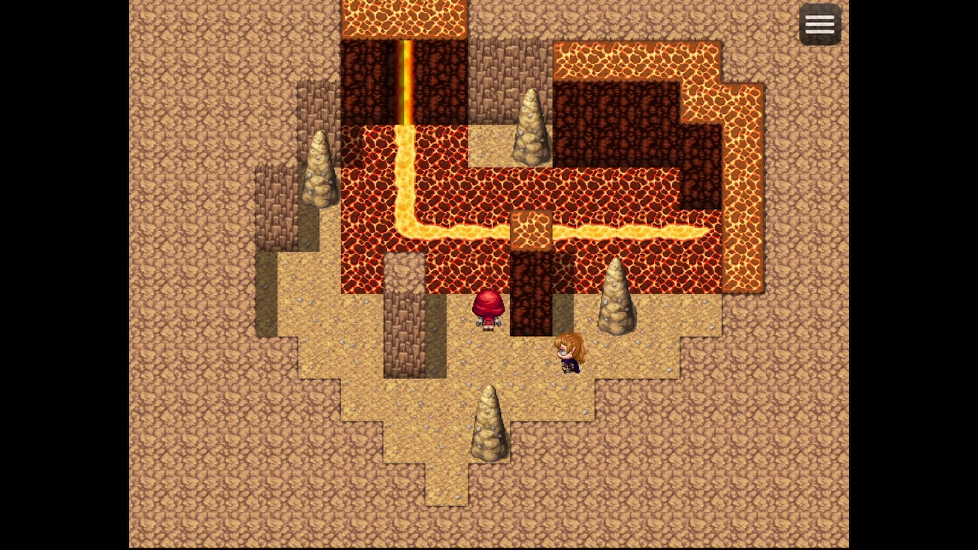
key("Left")
key("Left")
key("Left")
key("Up")
key("Right")
key("Left")
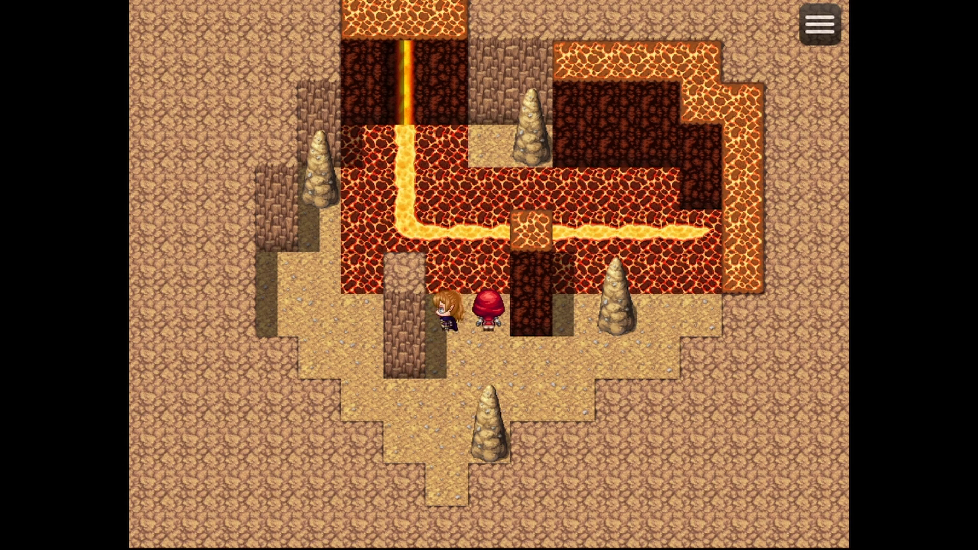
Walk south out of the cave to the island map, switch the game to windowed mode and end the playtest.
key("Down")
key("Down")
key("Down")
key("Down")
key("Down")
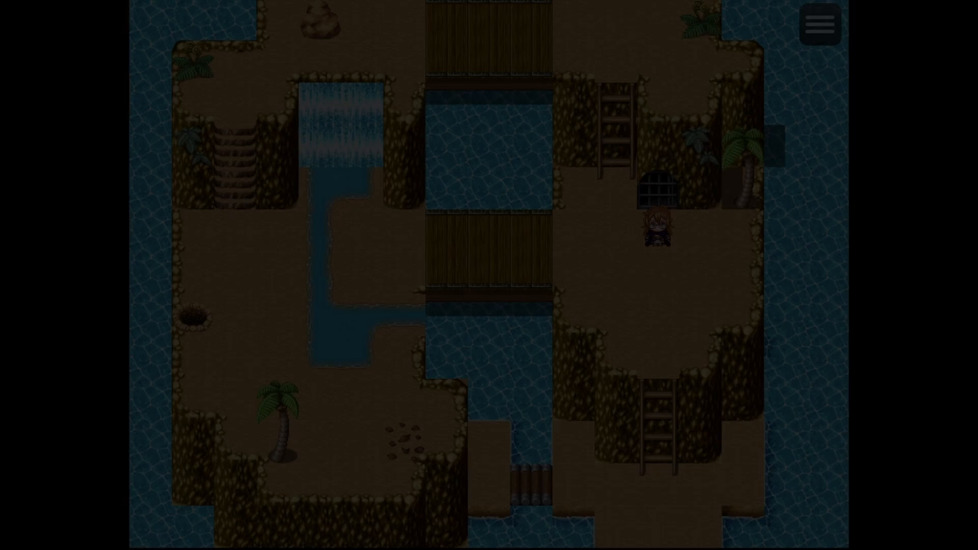
key("F4")
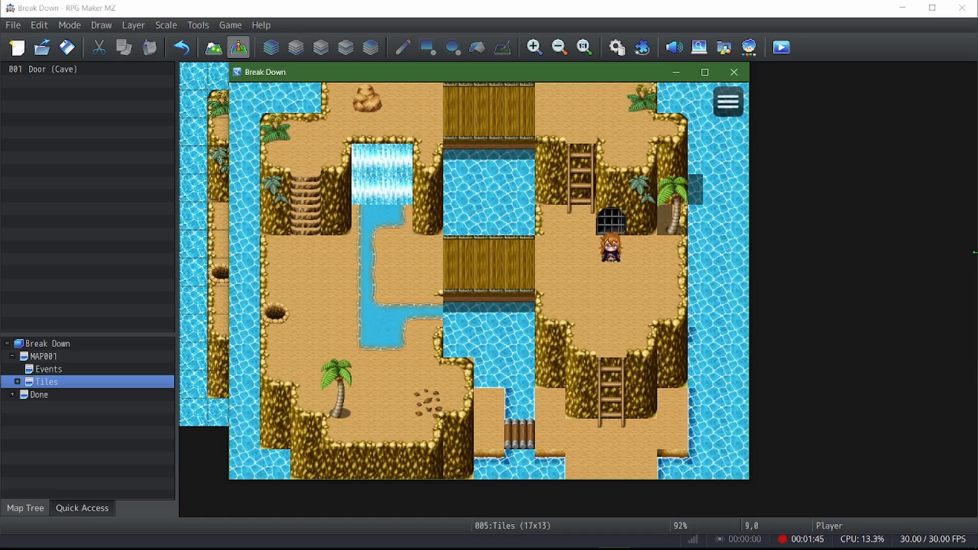
left_click(732, 72)
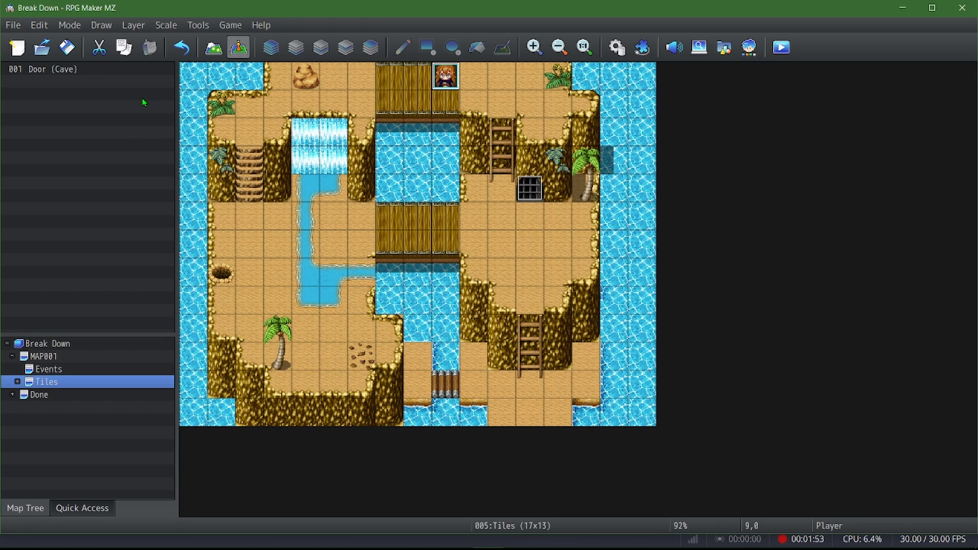
Expand the Tiles map to view its Cave map, look at the Events map and return to Cave.
left_click(18, 382)
left_click(46, 396)
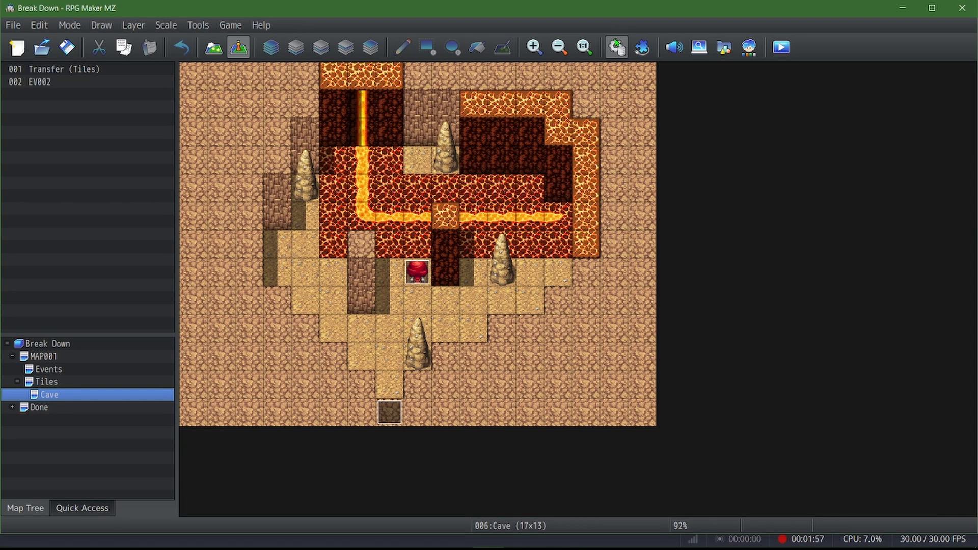
left_click(49, 369)
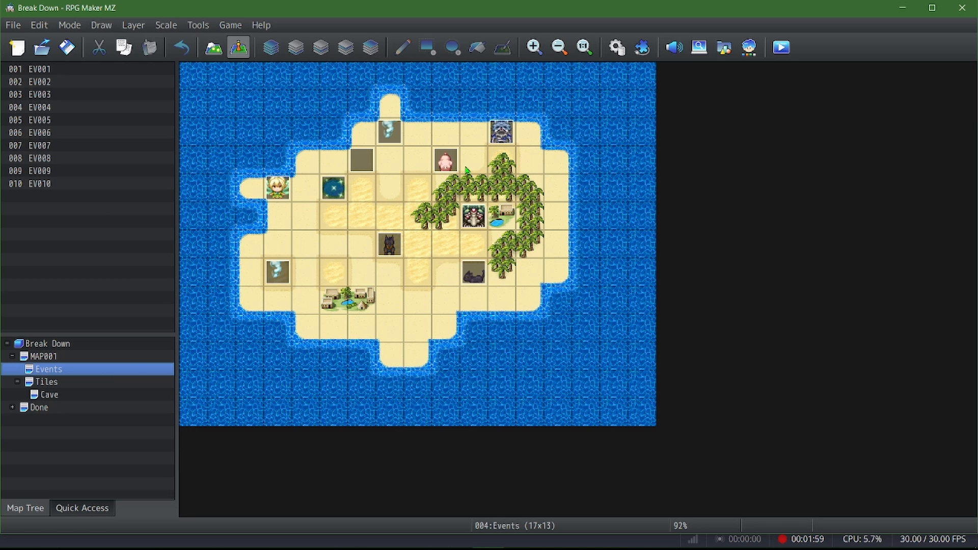
left_click(90, 394)
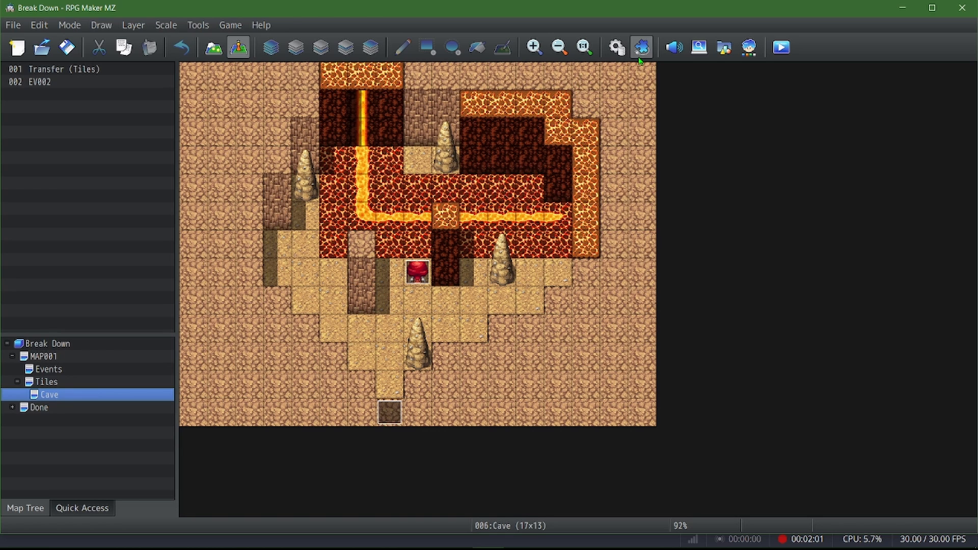
Open the database and bring up its tileset settings.
left_click(617, 47)
left_click(192, 231)
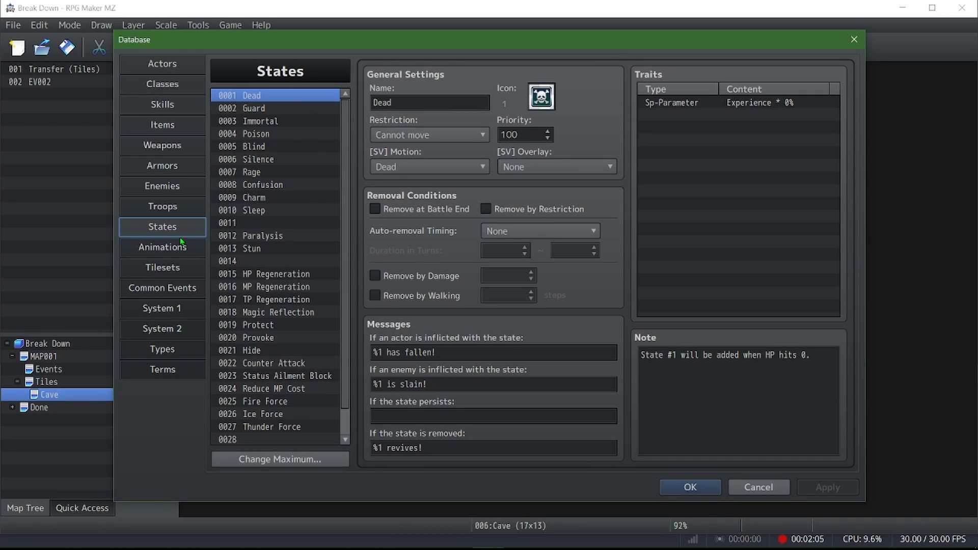
left_click(180, 268)
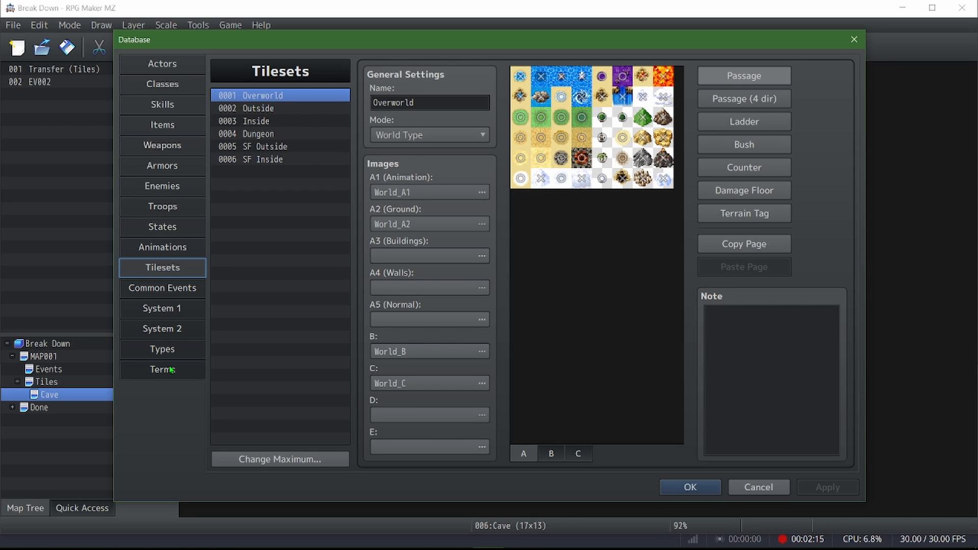
Look through the Outside, Inside, Dungeon, SF Outside and SF Inside tilesets and return to Overworld.
left_click(278, 108)
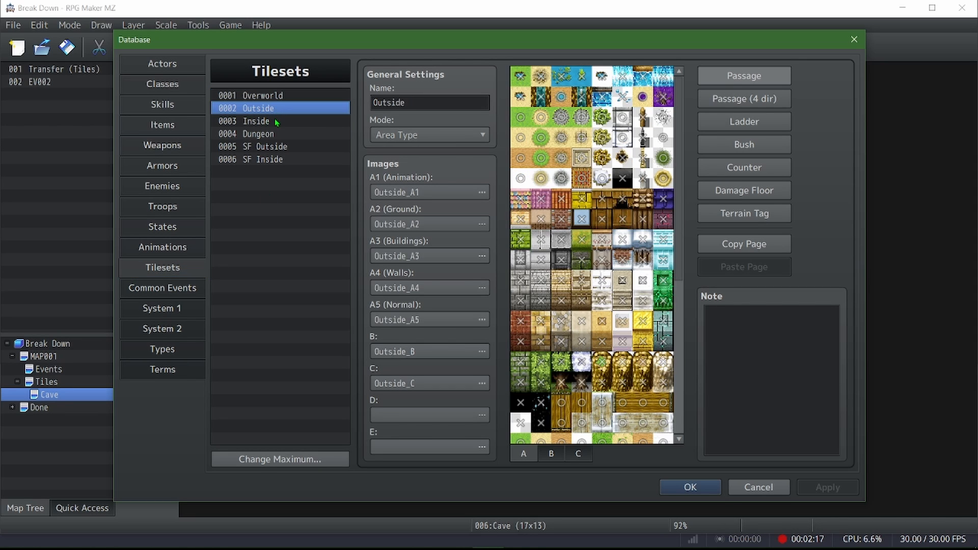
left_click(271, 121)
left_click(272, 134)
left_click(273, 146)
left_click(273, 159)
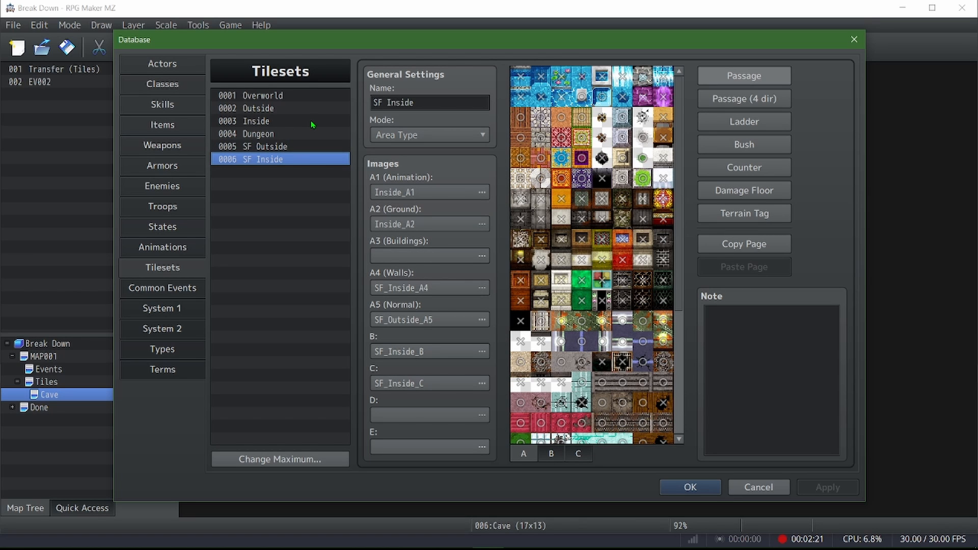
left_click(310, 97)
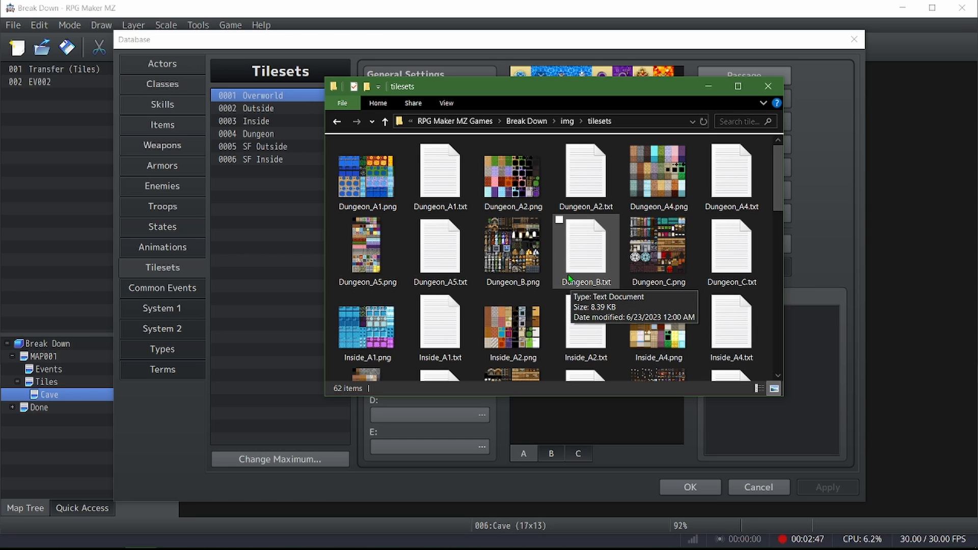
Open Dungeon_A1.png from the project's tilesets folder and view the dungeon sheets A1, A2, A4, A5 and B in order.
double_click(346, 191)
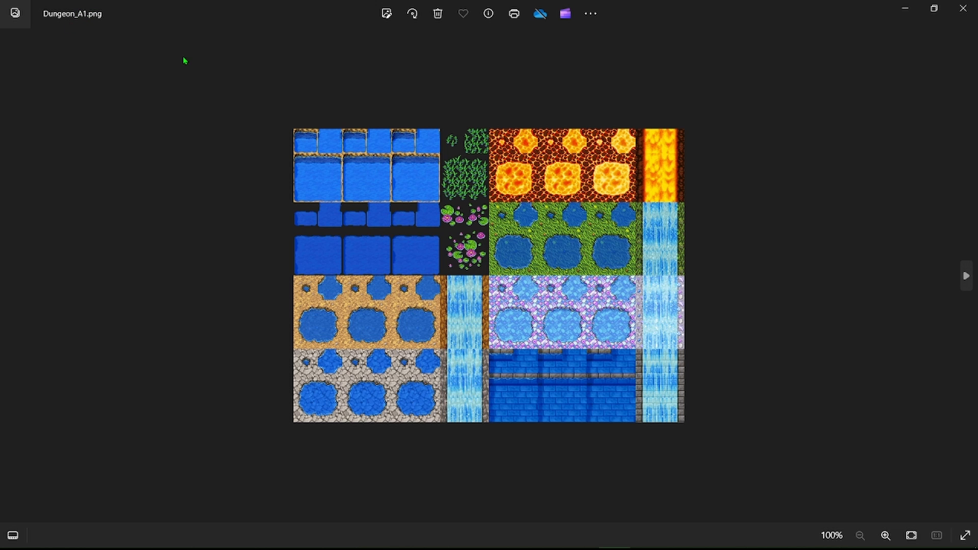
scroll(446, 283, "up", 1)
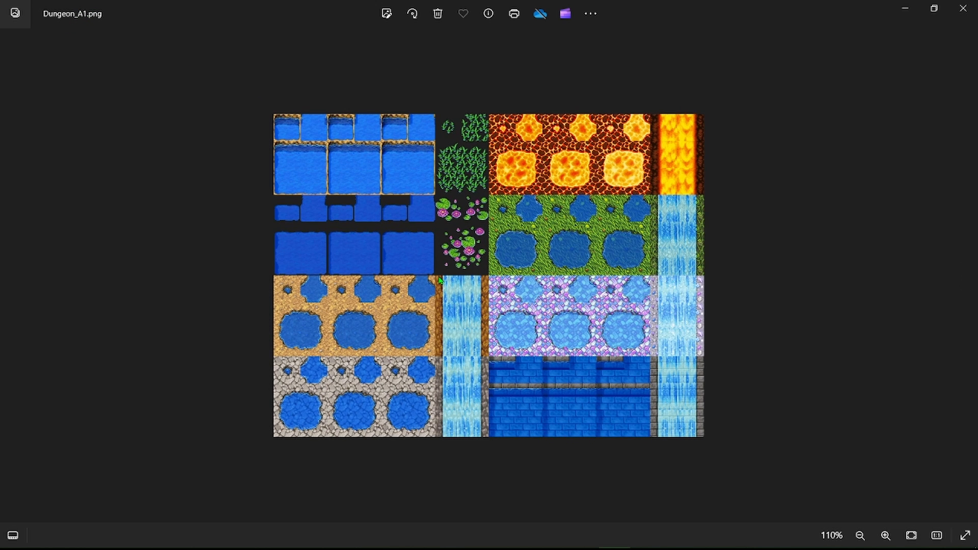
key("Right")
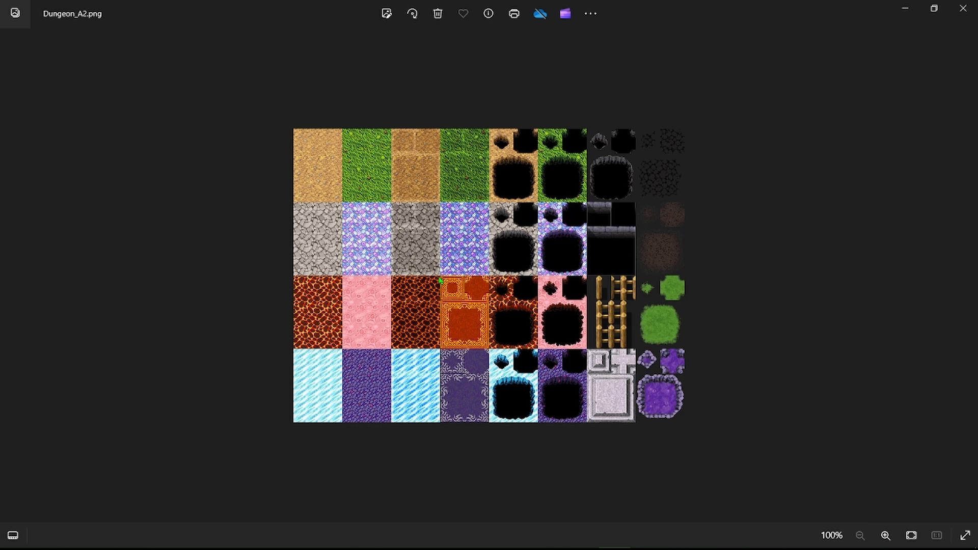
key("Right")
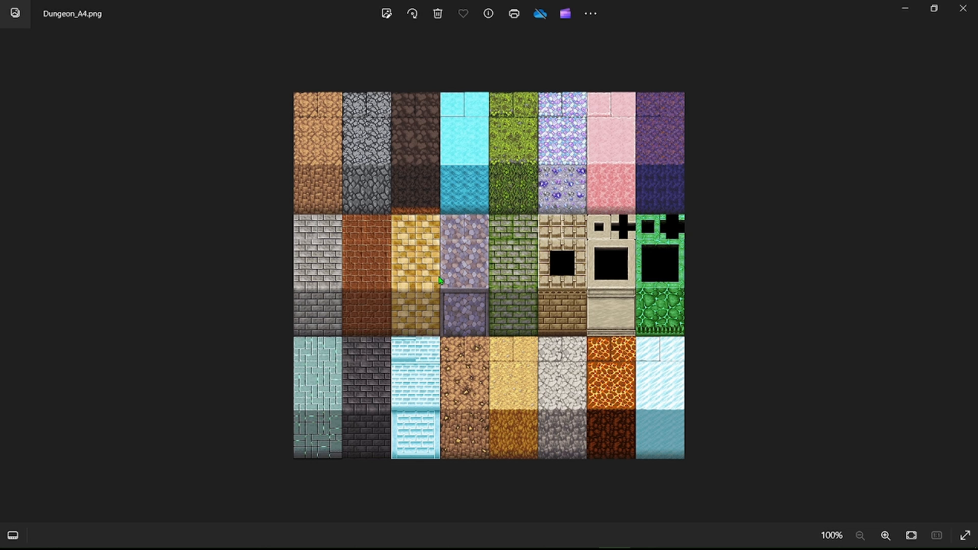
key("Right")
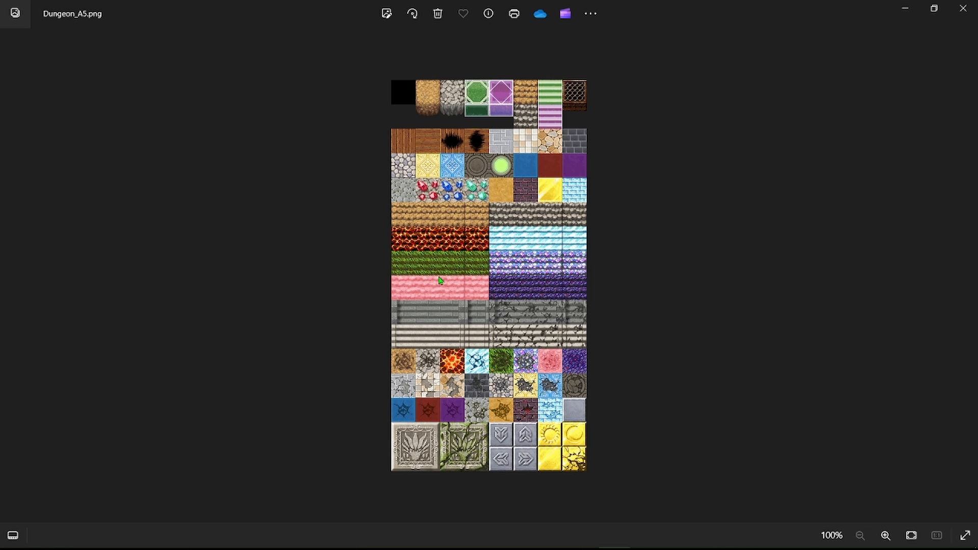
key("Right")
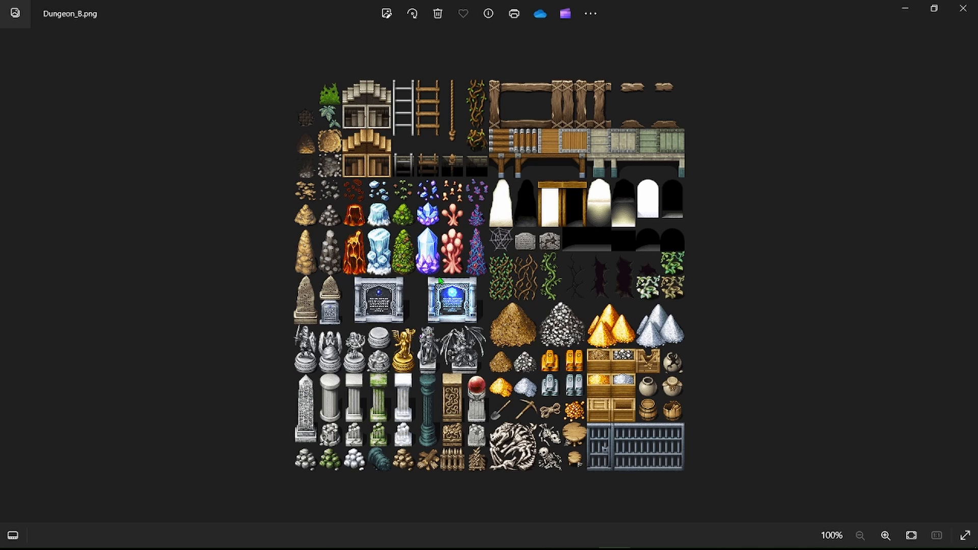
Compare the Dungeon_B and Dungeon_C sheets and move on to Inside_A1.png.
key("Right")
key("Left")
key("Right")
key("Right")
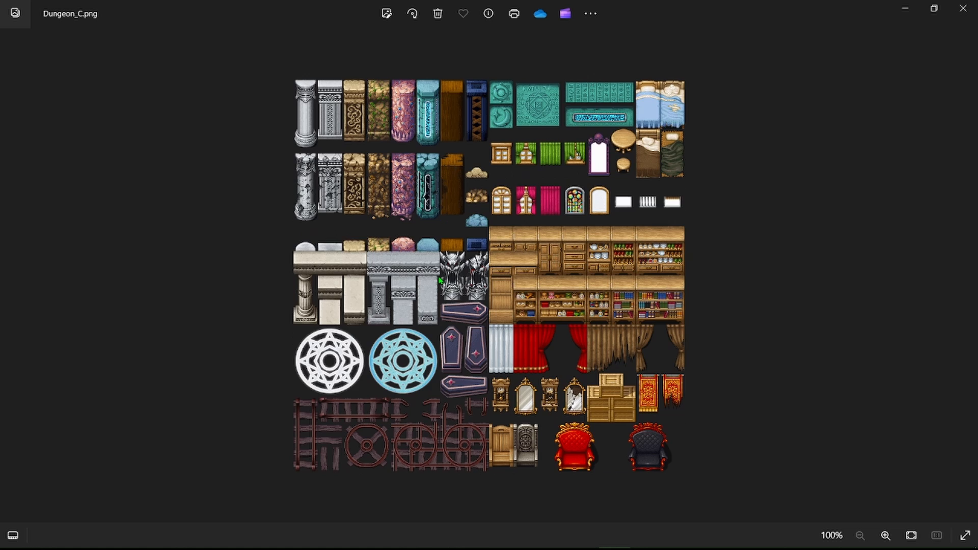
key("Left")
key("Right")
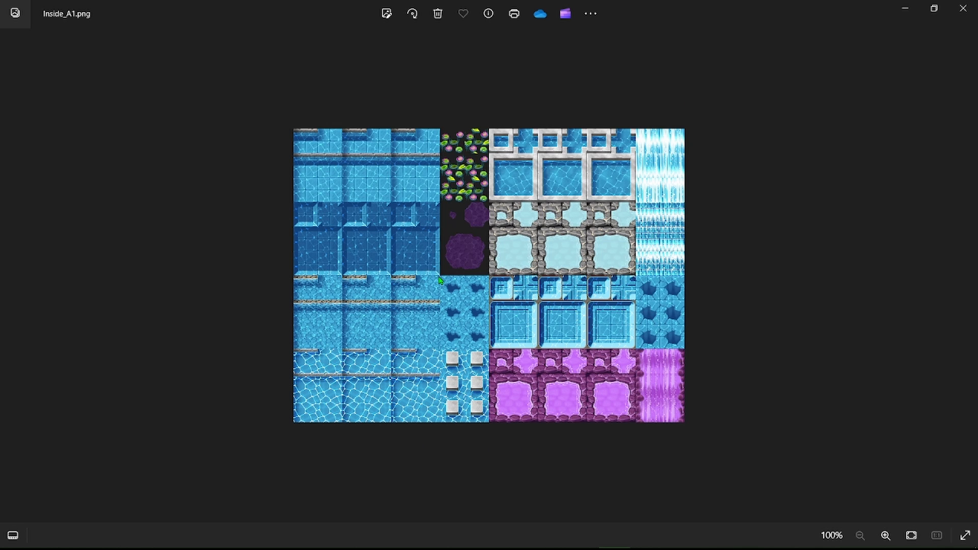
View the Inside tileset sheets through to Outside_A1.png and go back to Inside_A2.png.
key("Right")
key("Right")
key("Right")
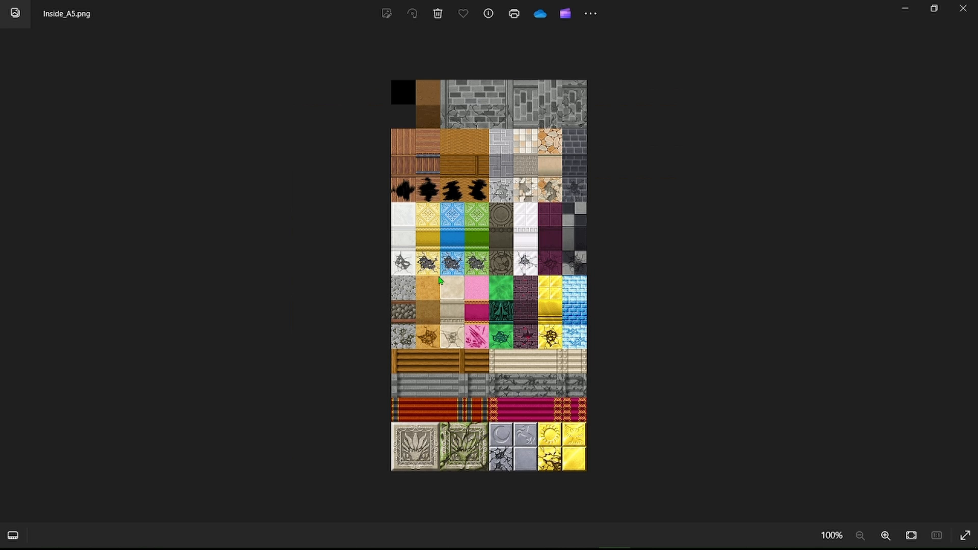
key("Right")
key("Right")
key("Right")
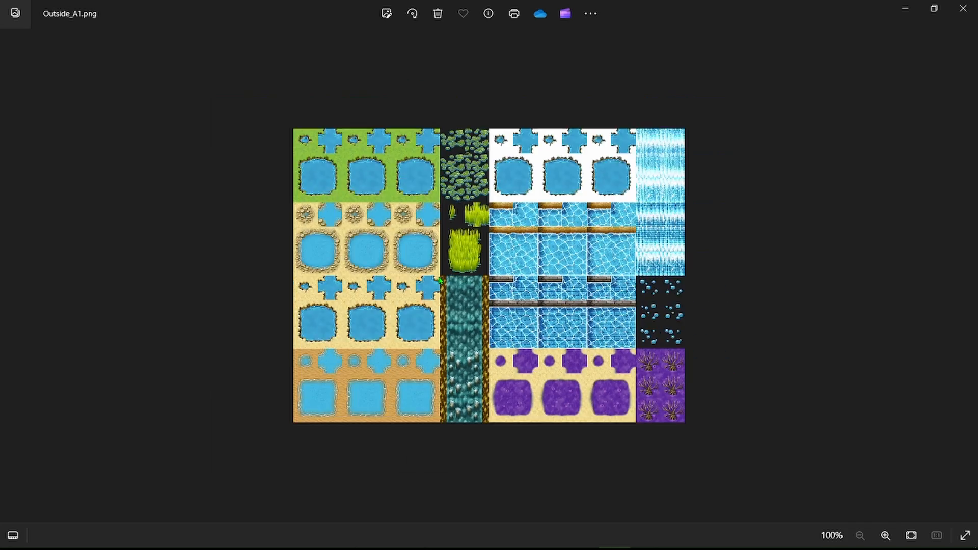
key("Left")
key("Left")
key("Left")
key("Left")
key("Right")
key("Left")
key("Left")
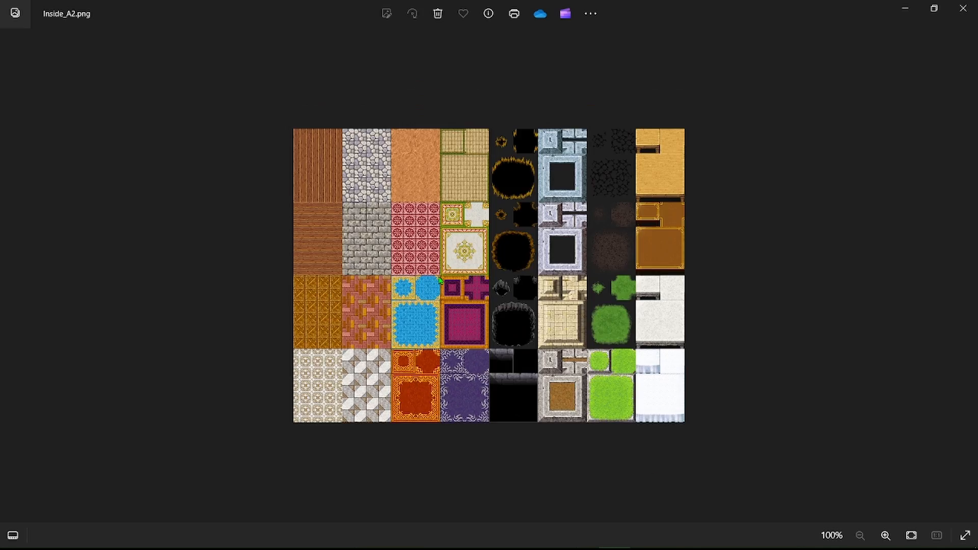
Page forward from the Inside sheets to view Outside_A2.png.
key("Right")
key("Right")
key("Right")
key("Right")
key("Right")
key("Right")
key("Right")
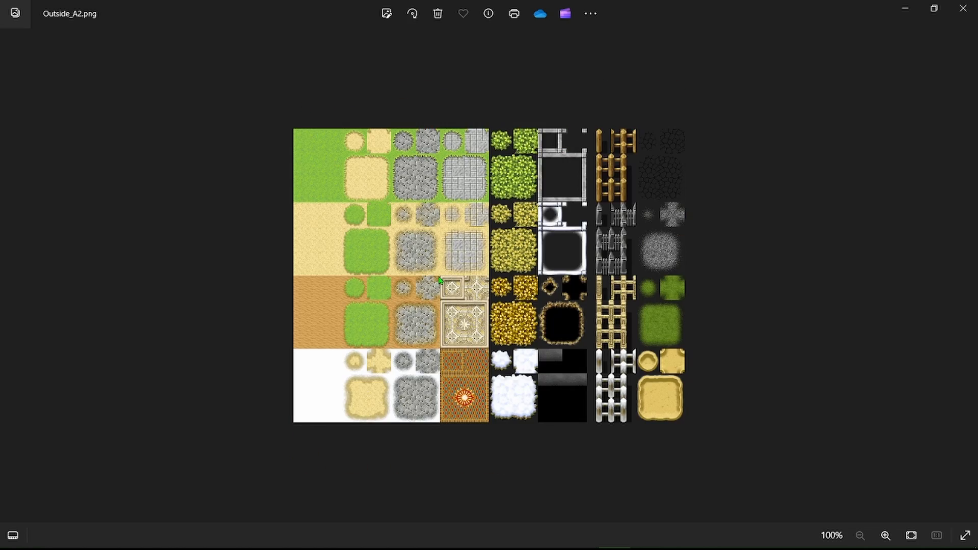
Compare the Outside_A3.png building sheet with the neighbouring Outside sheets, ending on the Outside_A4.png walls.
key("Right")
key("Left")
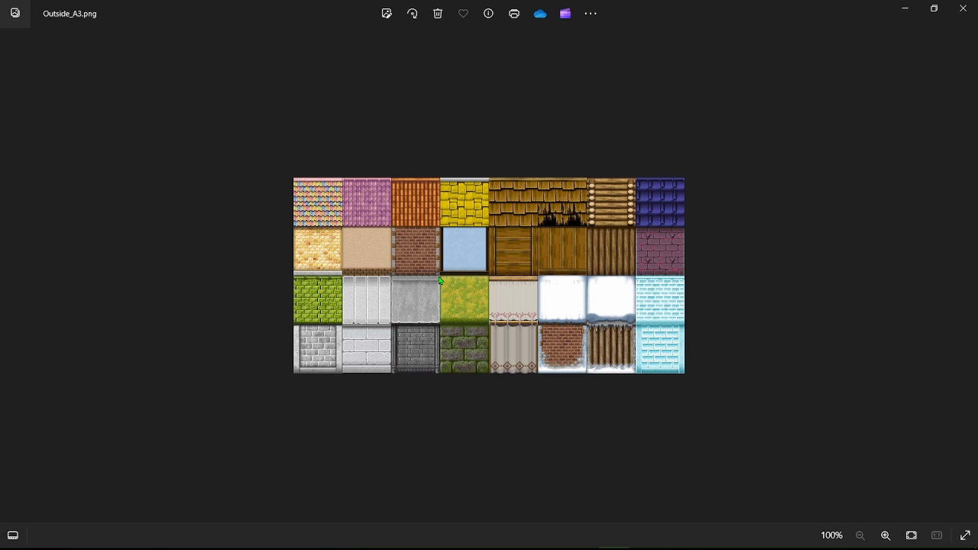
key("Left")
key("Right")
key("Right")
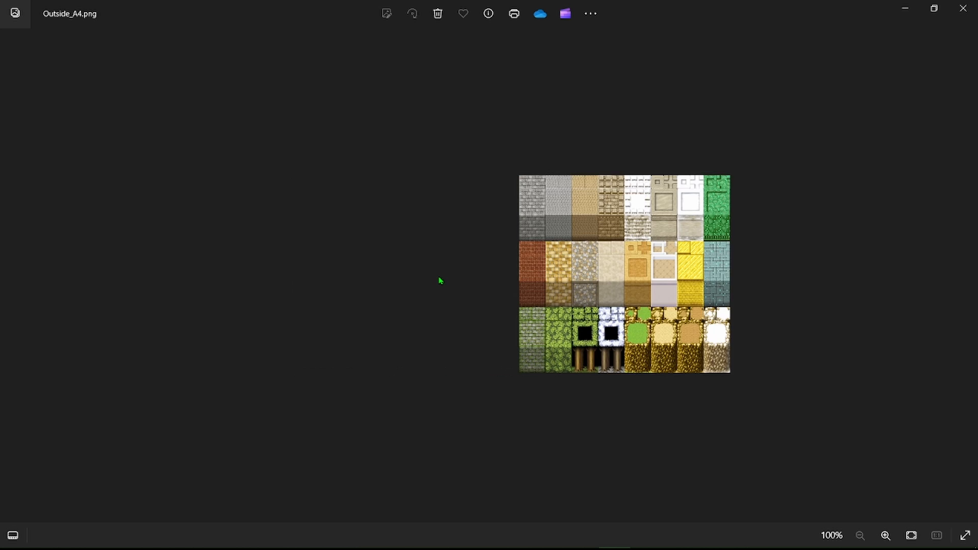
key("Left")
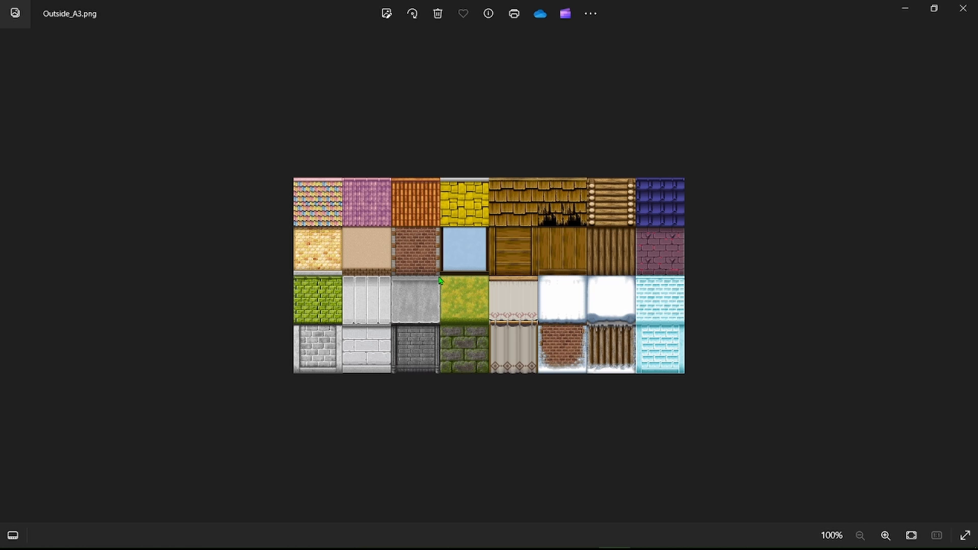
key("Right")
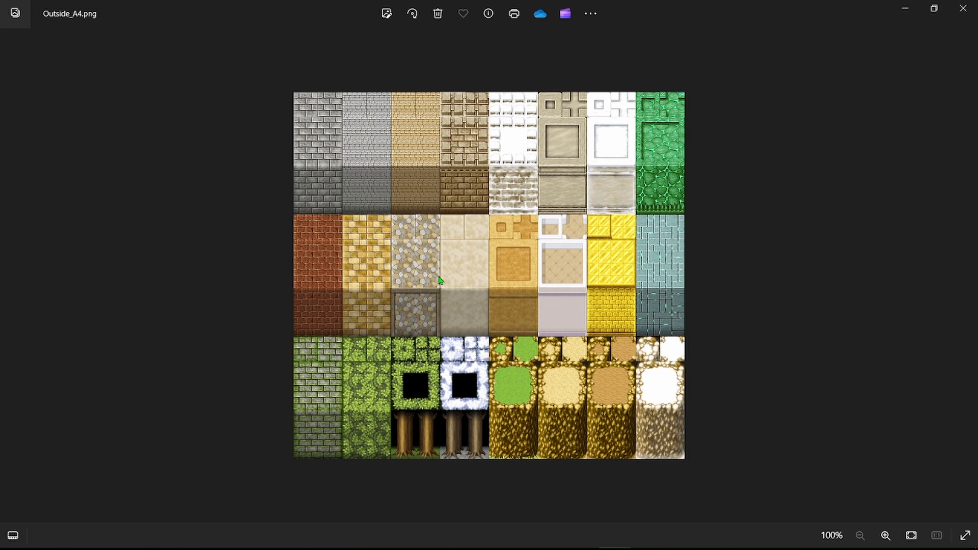
View the remaining sheets from Outside_B.png to SF_Outside_A5.png, close the image viewer and minimize the tilesets folder.
key("Right")
key("Right")
key("Right")
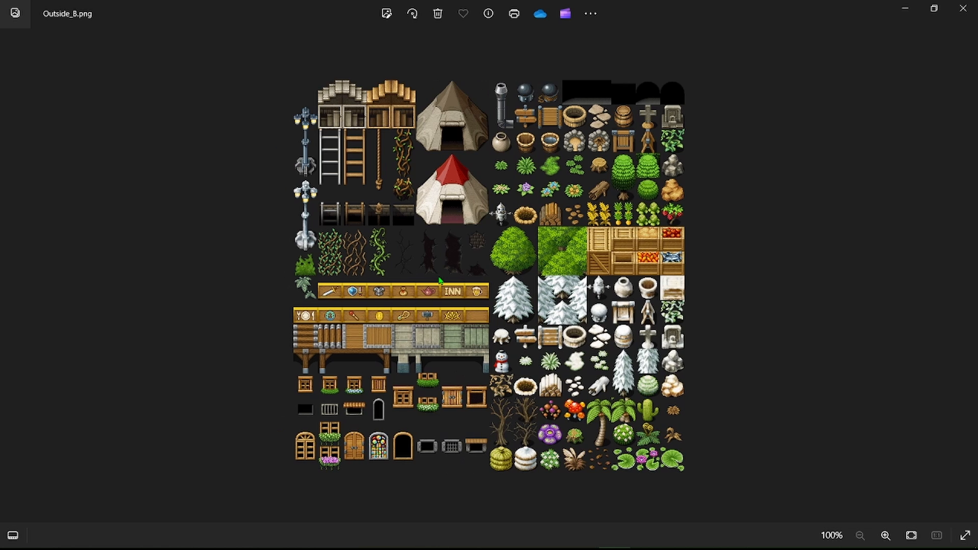
key("Right")
key("Right")
key("Right")
key("Right")
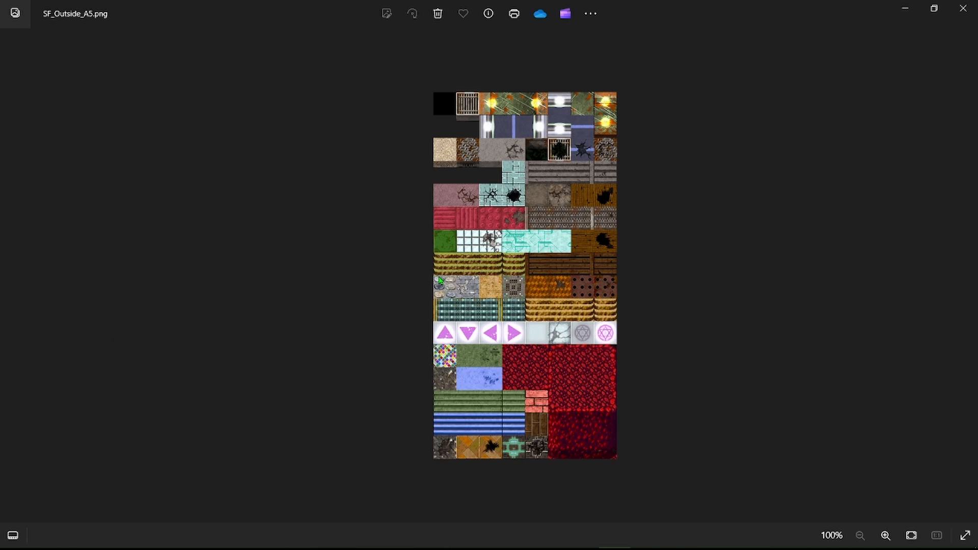
left_click(963, 8)
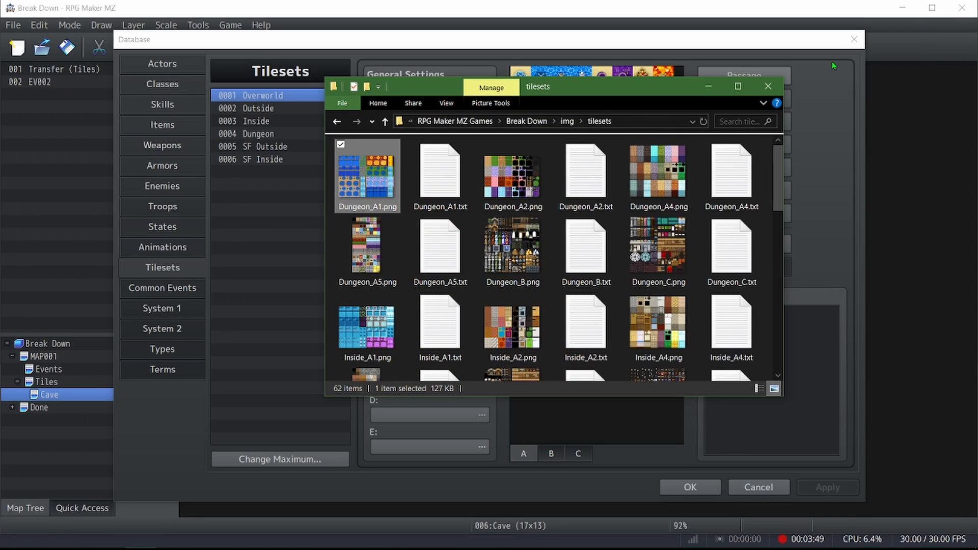
left_click(709, 86)
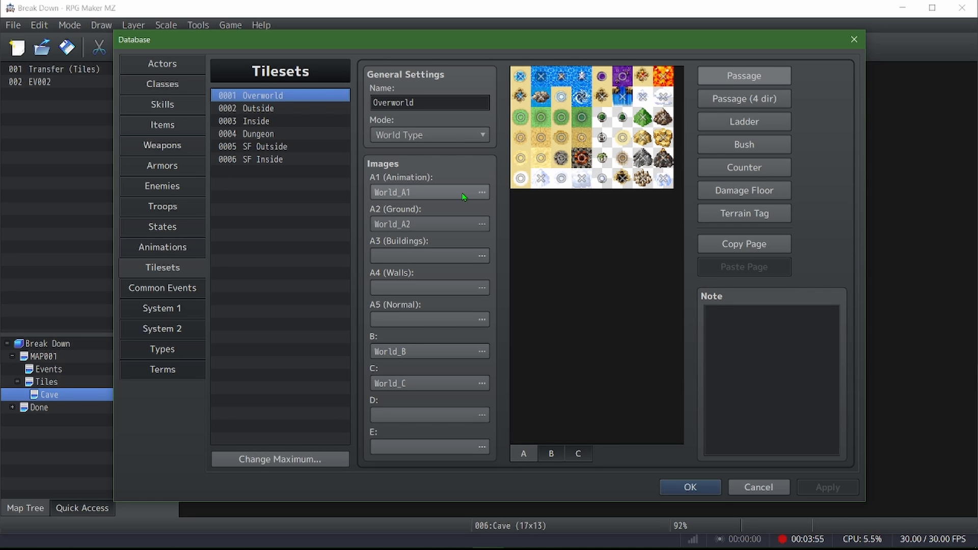
Try World Type as the Outside tileset's mode, set it back to Area Type and reselect the Overworld tileset.
left_click(261, 121)
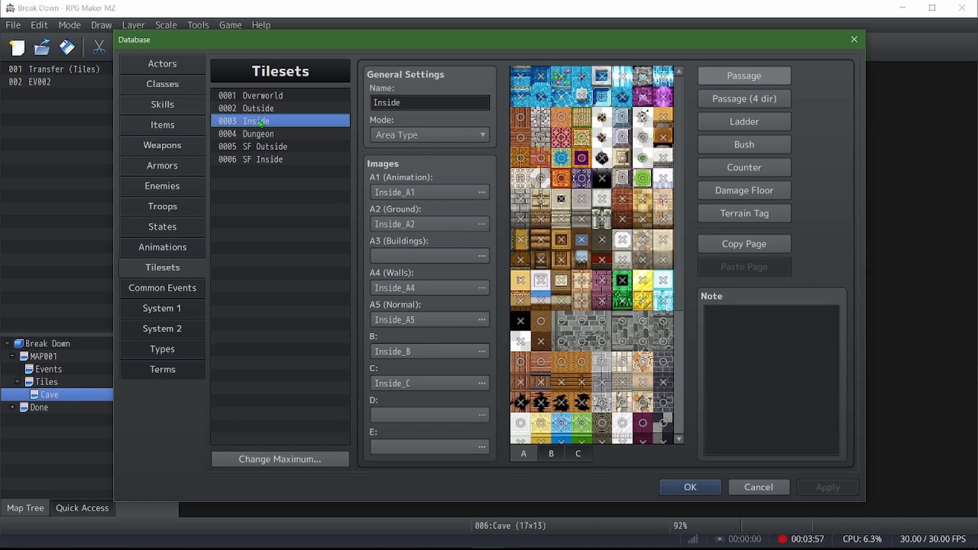
left_click(265, 109)
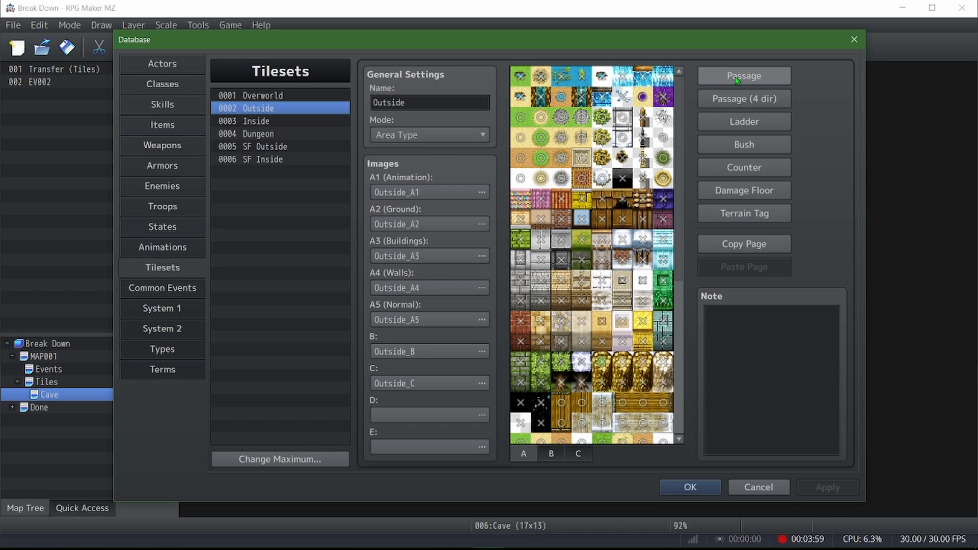
left_click(461, 135)
left_click(450, 152)
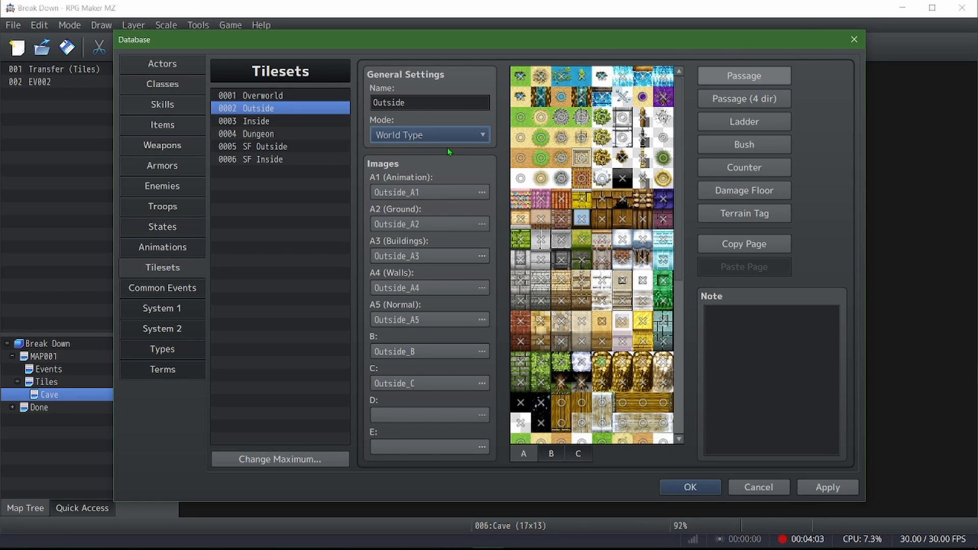
left_click(449, 135)
left_click(436, 163)
left_click(311, 96)
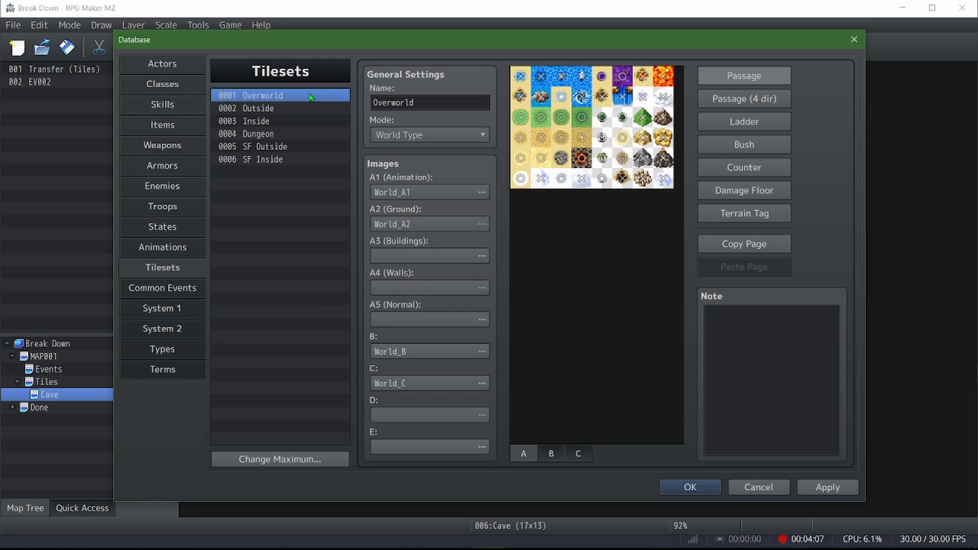
Compare the mode and image slots of the Overworld tileset with the Outside and SF tilesets, ending on Outside.
left_click(401, 135)
left_click(308, 108)
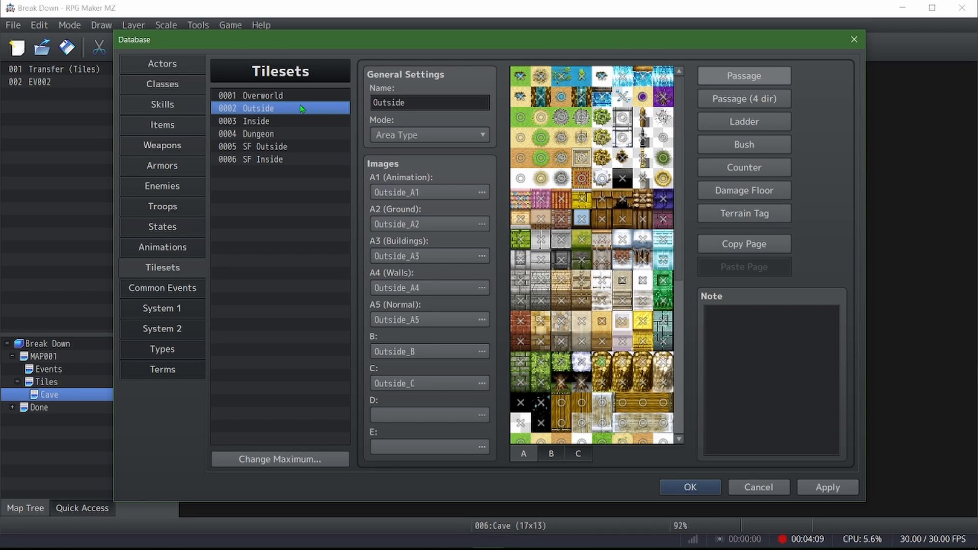
left_click(296, 148)
left_click(296, 160)
left_click(272, 109)
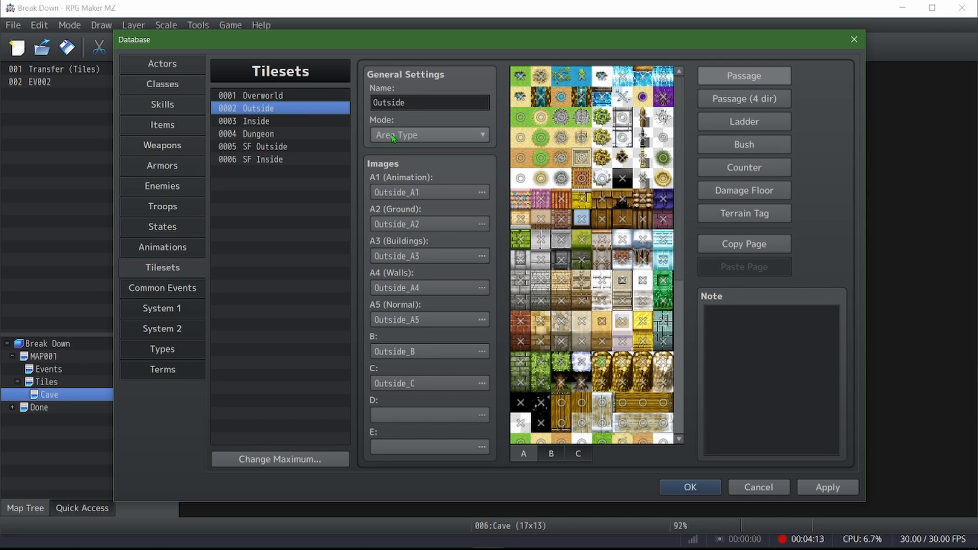
mouse_move(380, 122)
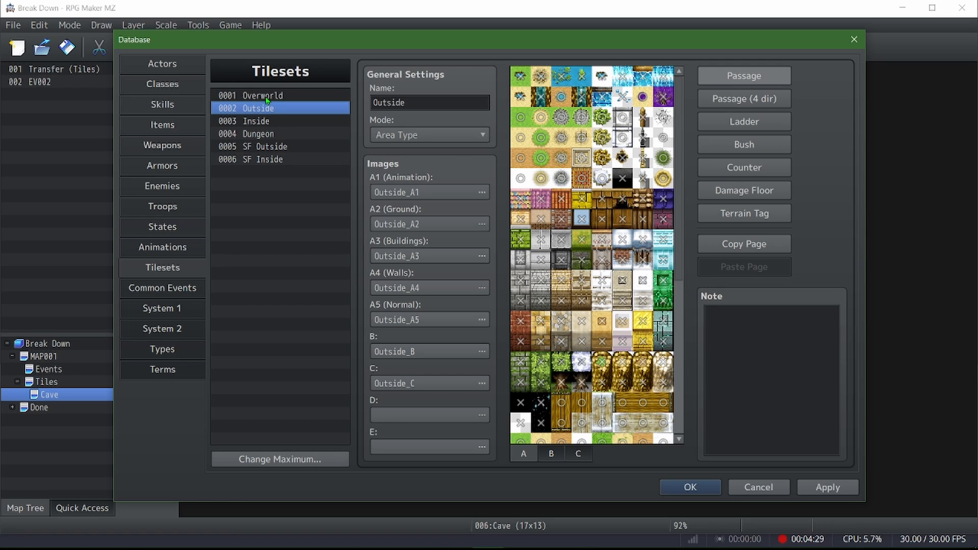
left_click(289, 98)
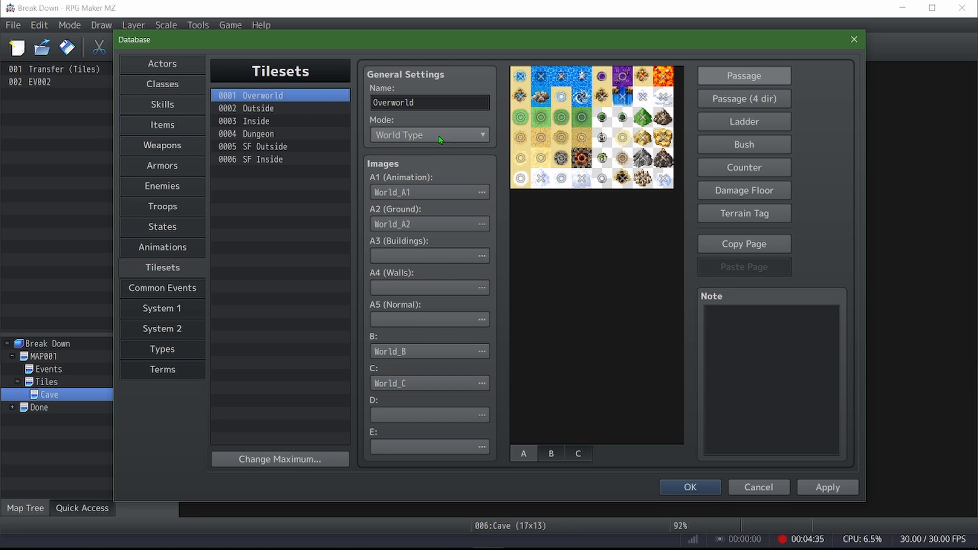
left_click(258, 109)
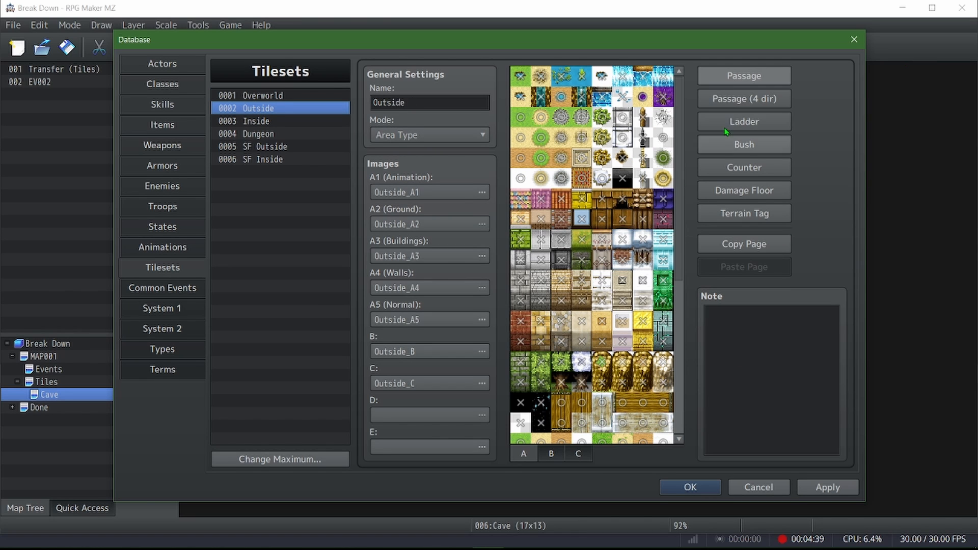
Browse the images available for the Outside tileset's A1 (Animation) slot and cancel the selection.
double_click(422, 193)
scroll(303, 259, "down", 3)
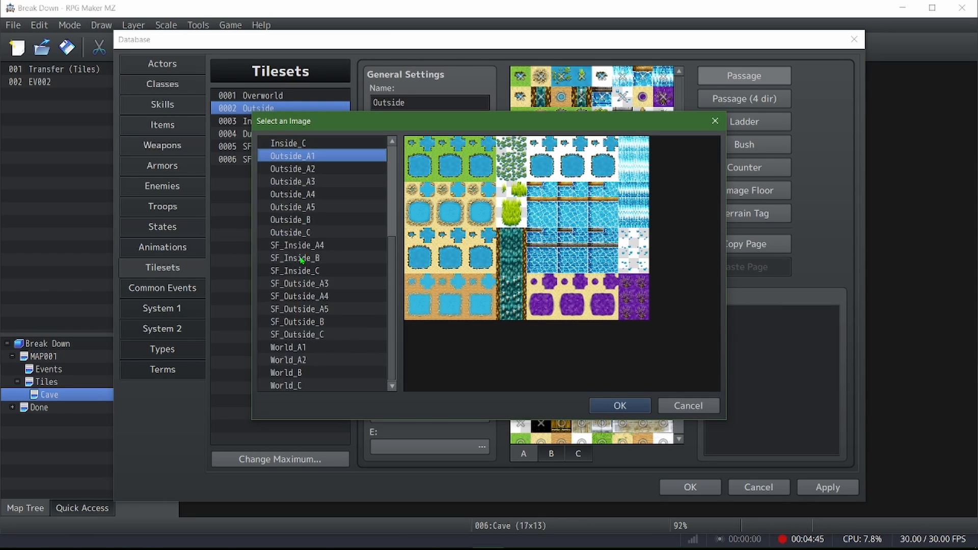
scroll(302, 260, "up", 4)
left_click(709, 406)
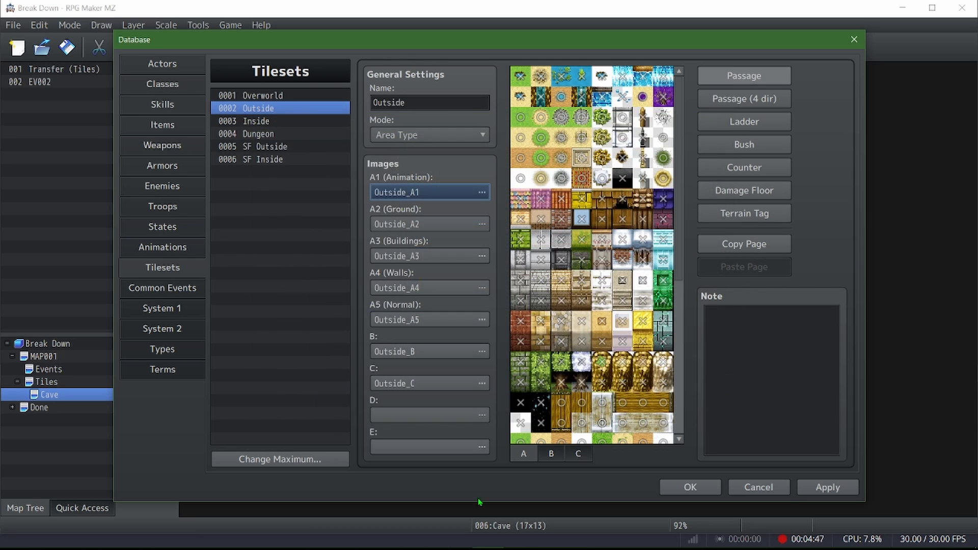
Examine the passage marks on the Outside tileset's A and B pages, returning to the start of page A.
mouse_move(148, 536)
mouse_move(152, 490)
scroll(559, 145, "down", 1)
scroll(559, 146, "down", 5)
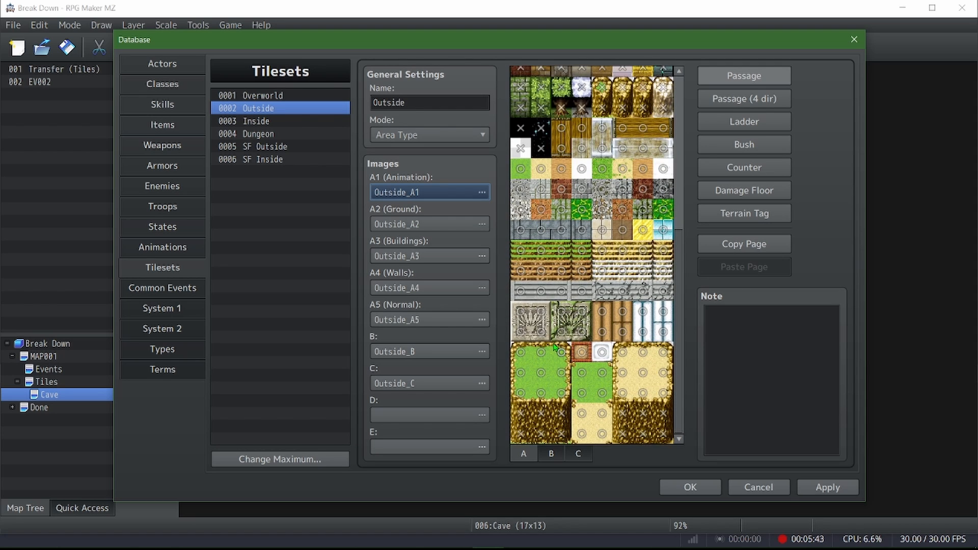
left_click(551, 454)
scroll(559, 400, "down", 5)
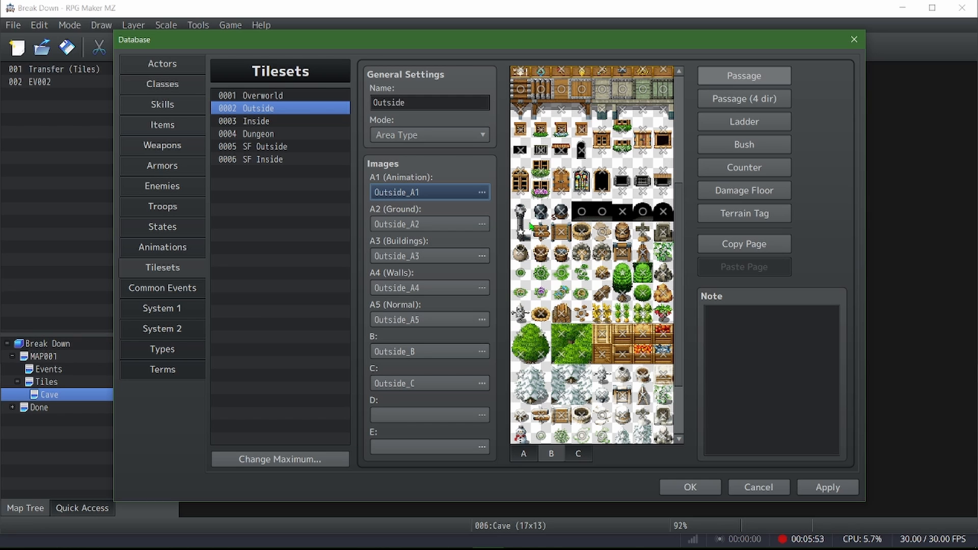
scroll(518, 241, "down", 1)
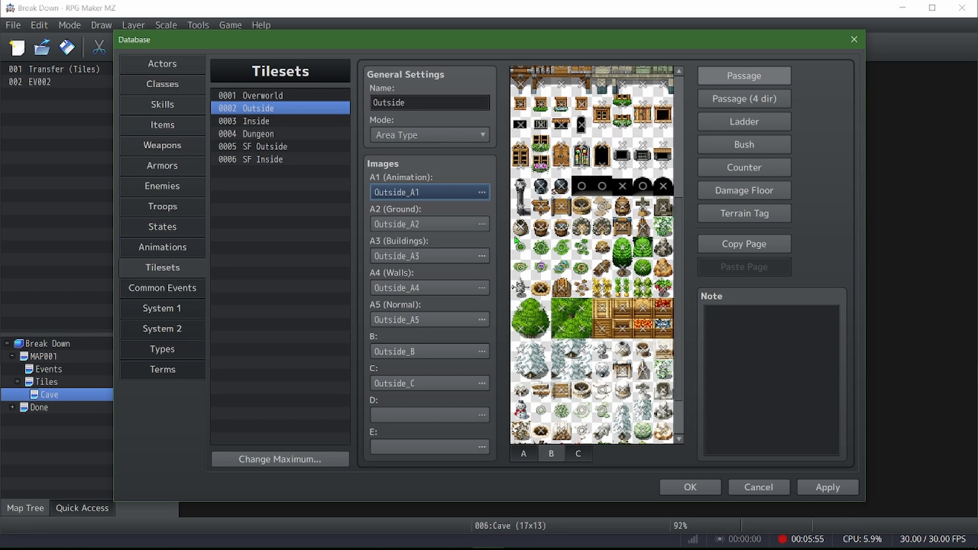
scroll(518, 241, "down", 2)
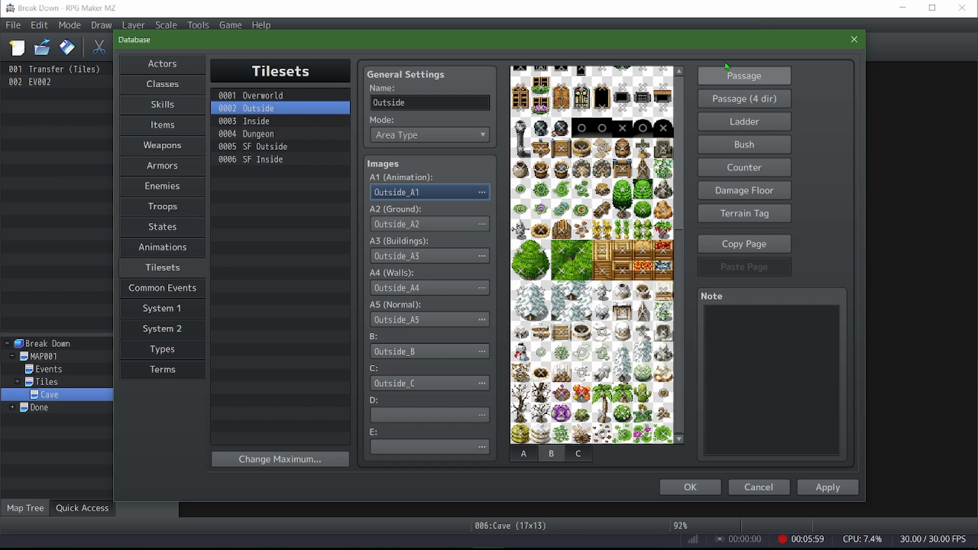
left_click(524, 454)
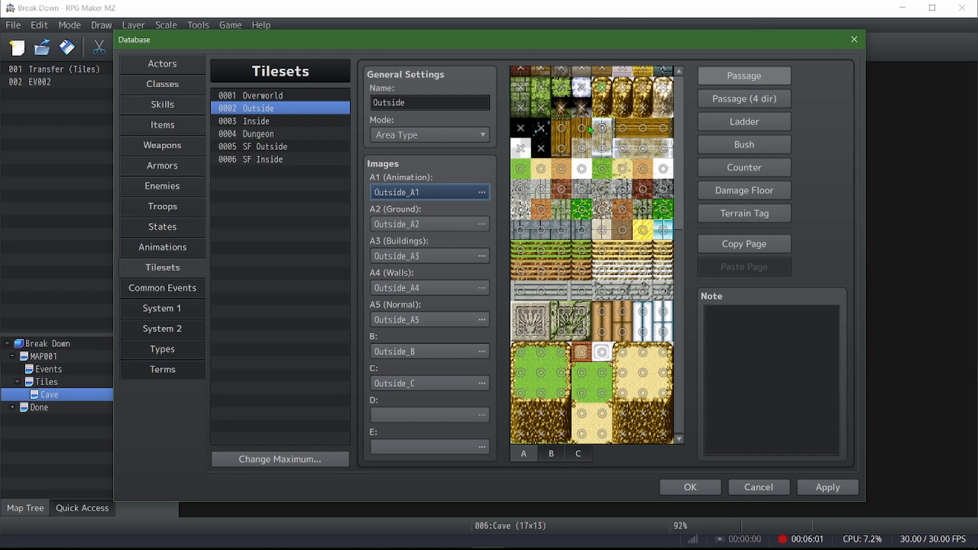
scroll(591, 129, "up", 9)
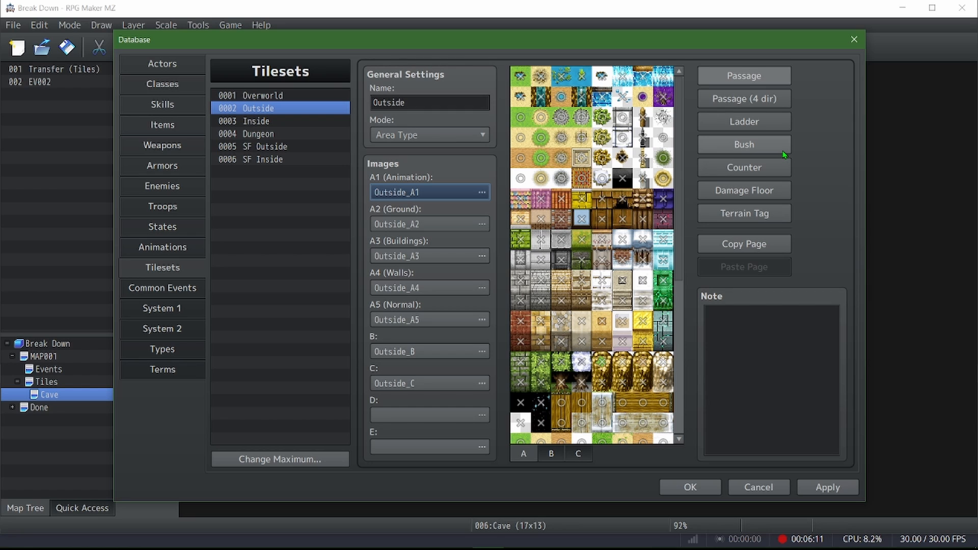
Show the Bush setting on the Outside tileset's A and B pages and apply the database changes.
left_click(736, 148)
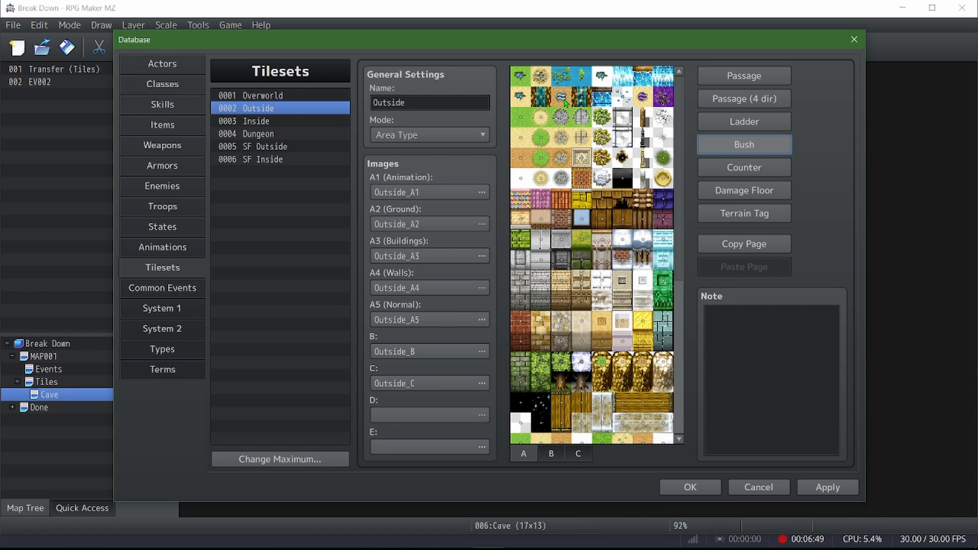
scroll(579, 268, "down", 5)
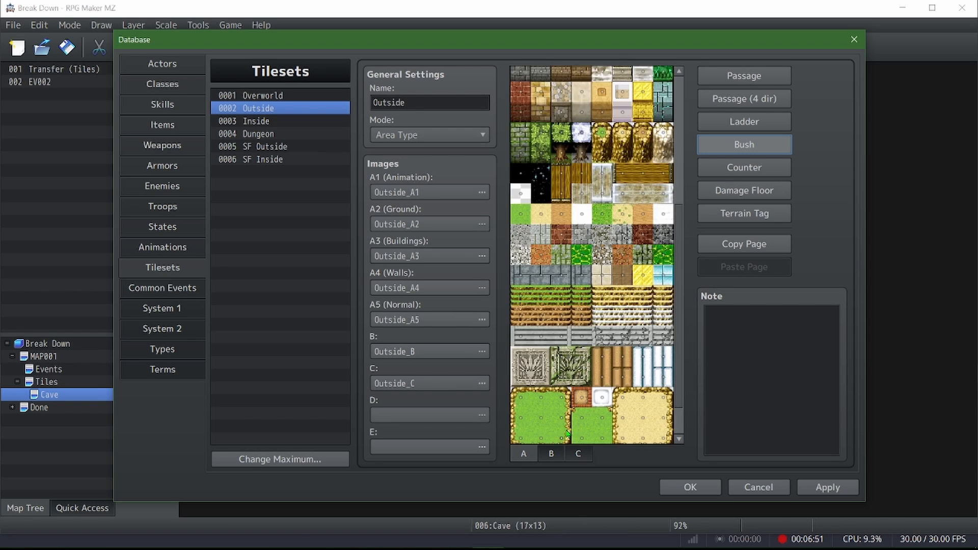
scroll(567, 433, "down", 3)
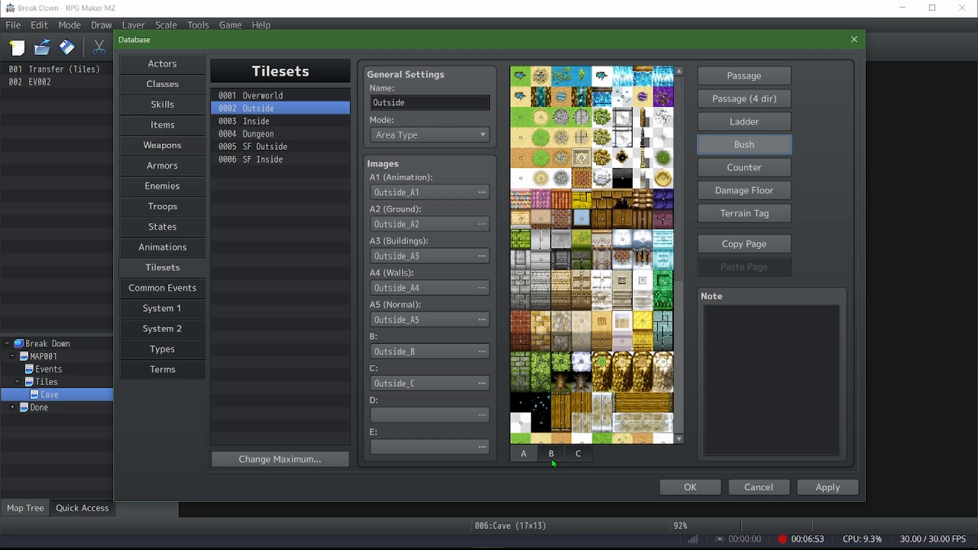
left_click(552, 453)
scroll(631, 243, "down", 1)
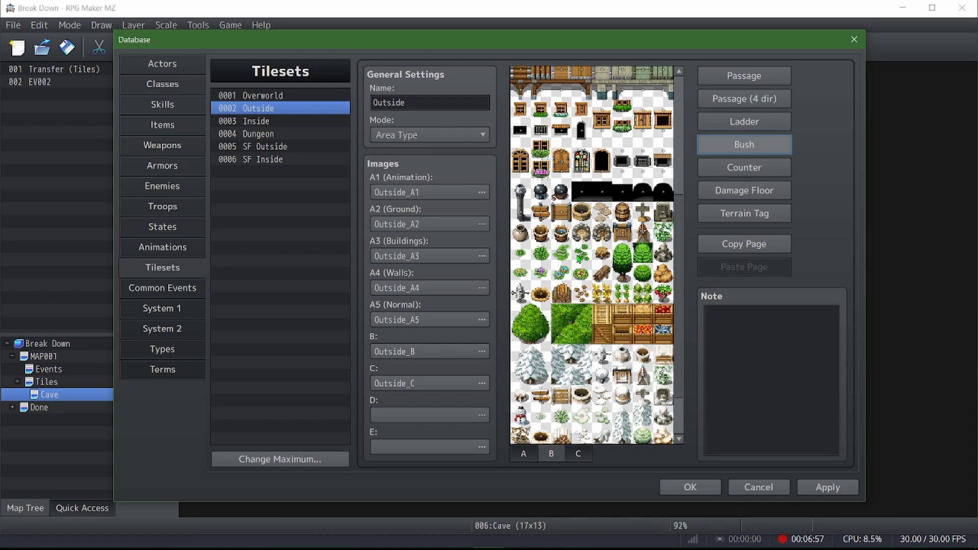
scroll(551, 262, "down", 2)
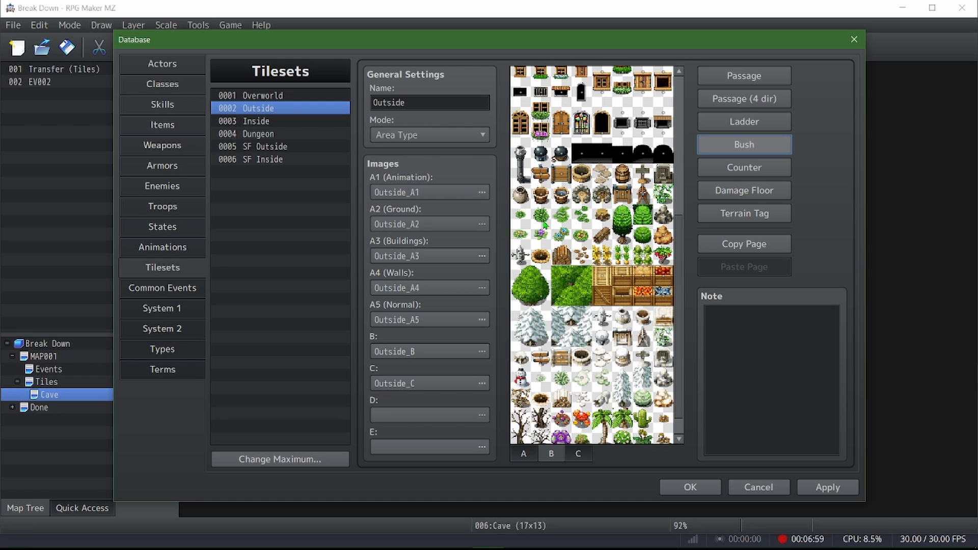
left_click(828, 487)
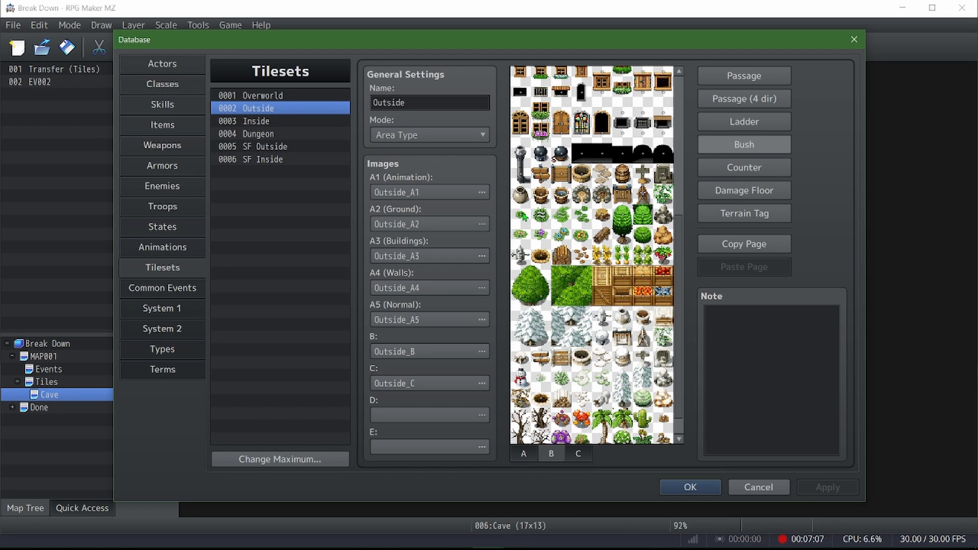
Compare the Passage and Passage (4 dir) settings on the Outside tileset's A page, down to its cliff tiles.
left_click(527, 453)
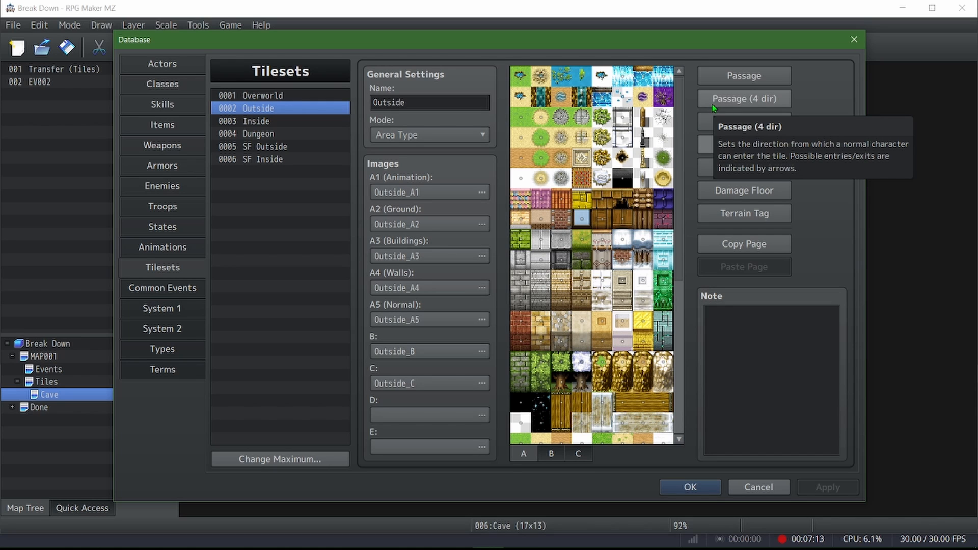
left_click(733, 103)
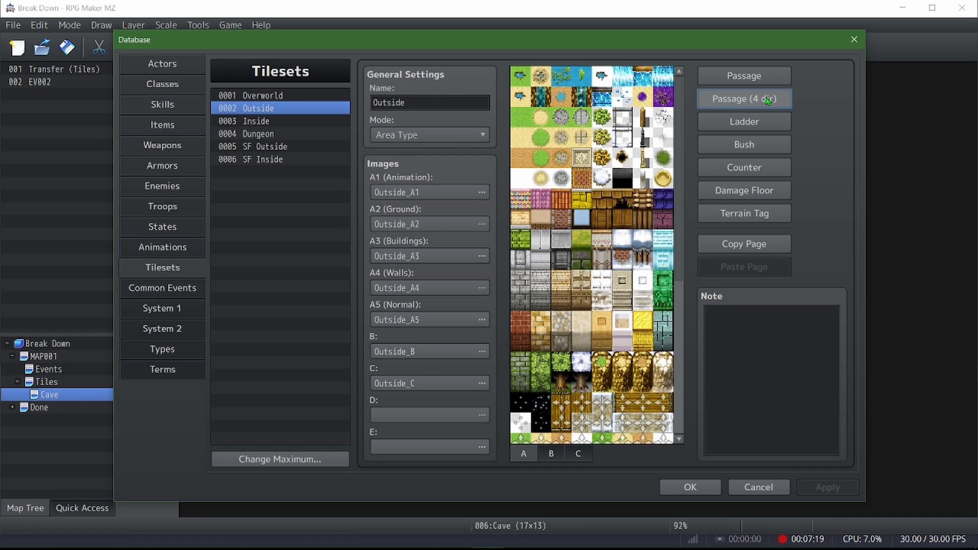
left_click(759, 77)
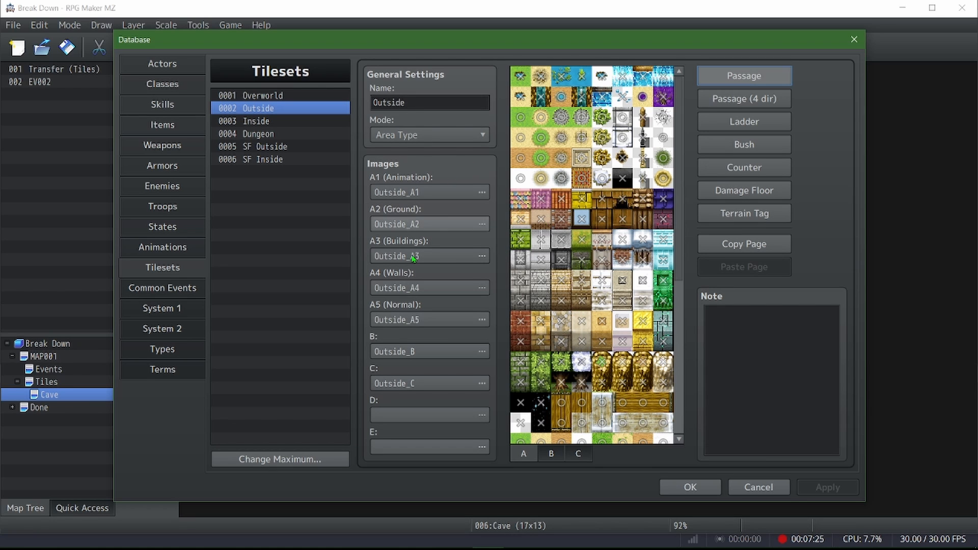
left_click(776, 99)
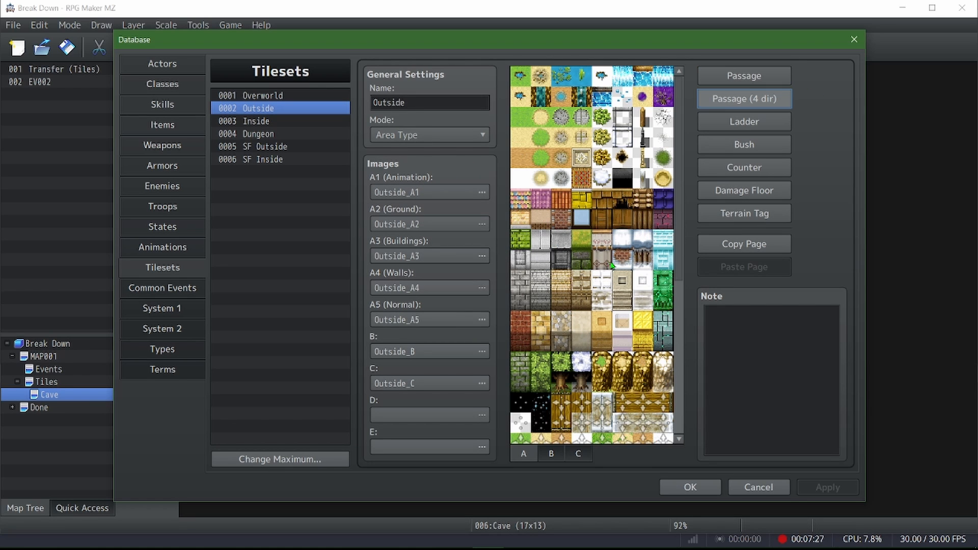
scroll(563, 297, "down", 3)
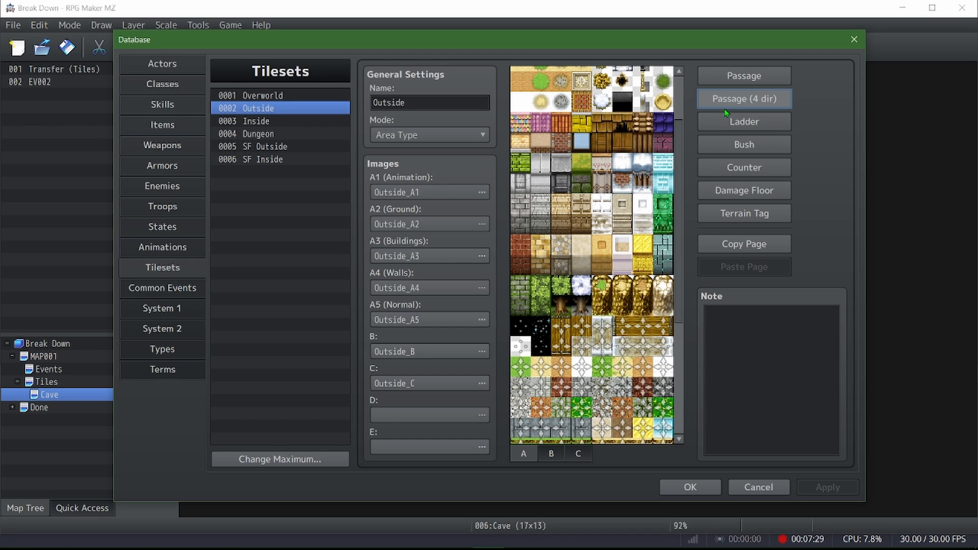
scroll(562, 235, "down", 7)
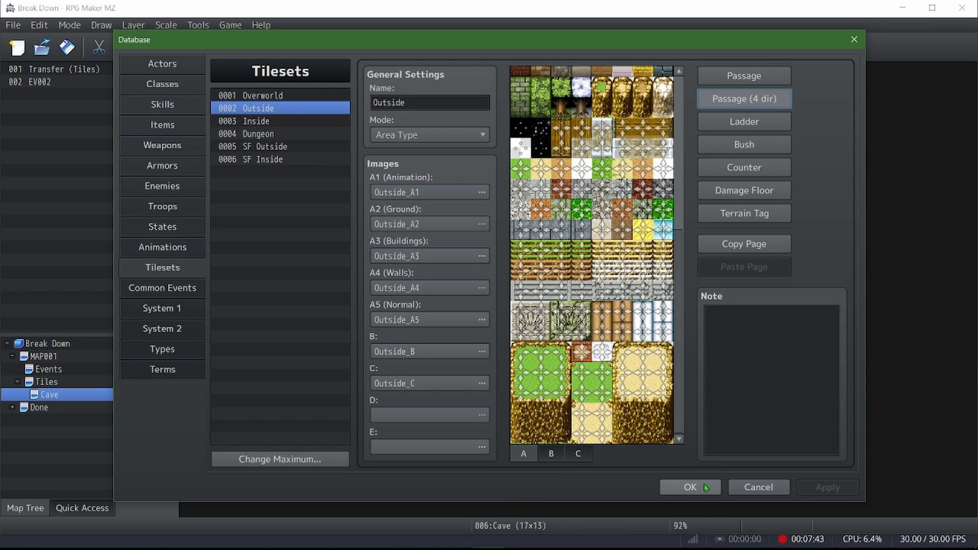
Move the database window aside to check the Cave map, then close the database and open the Tiles map.
left_click_drag(558, 39, 559, 441)
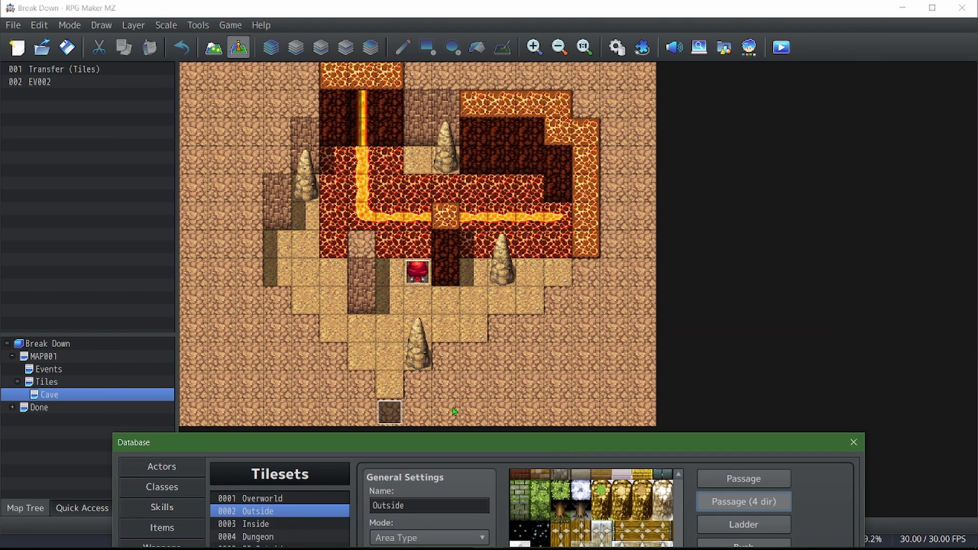
left_click_drag(226, 443, 349, 5)
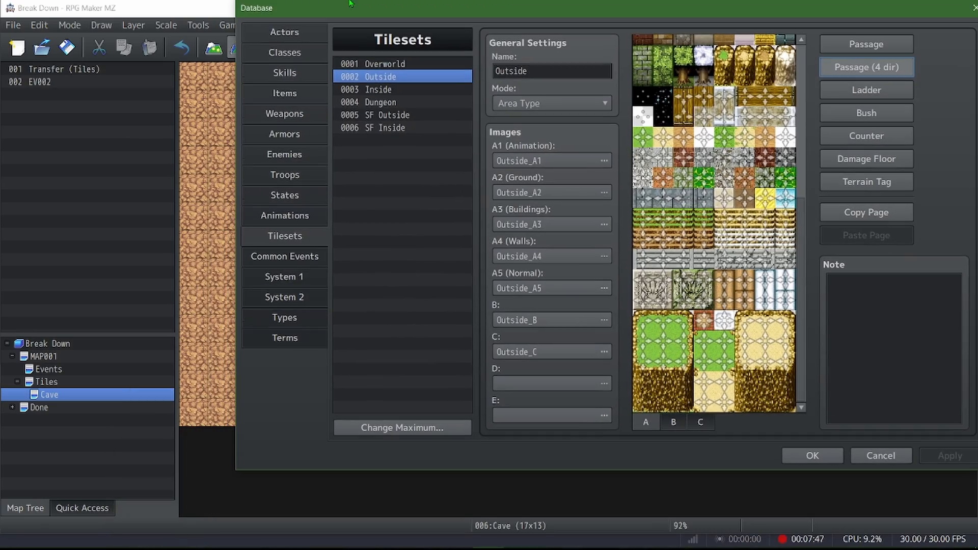
left_click(812, 455)
left_click(94, 383)
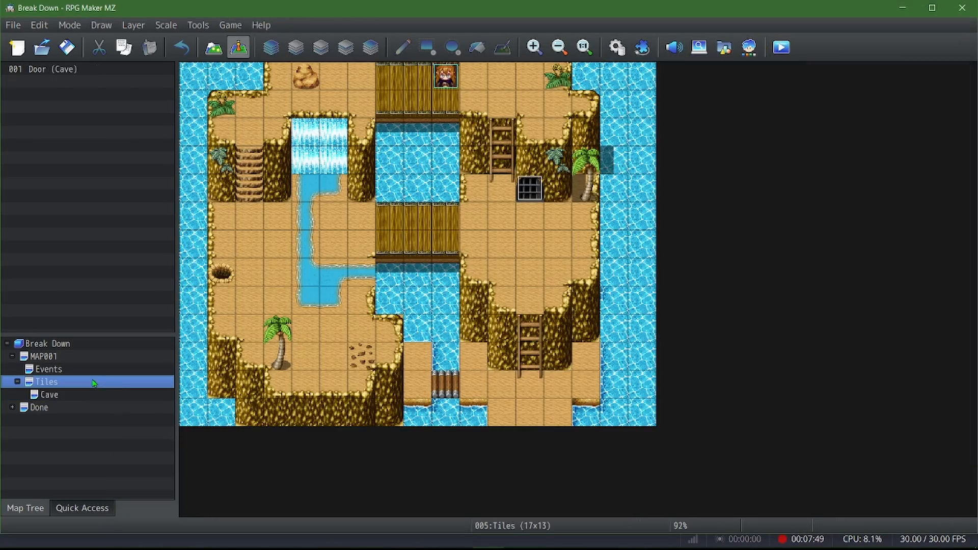
Reopen the database on the Outside tileset and reposition its window to compare the tiles with the Tiles map.
left_click(618, 55)
left_click_drag(475, 42, 942, 149)
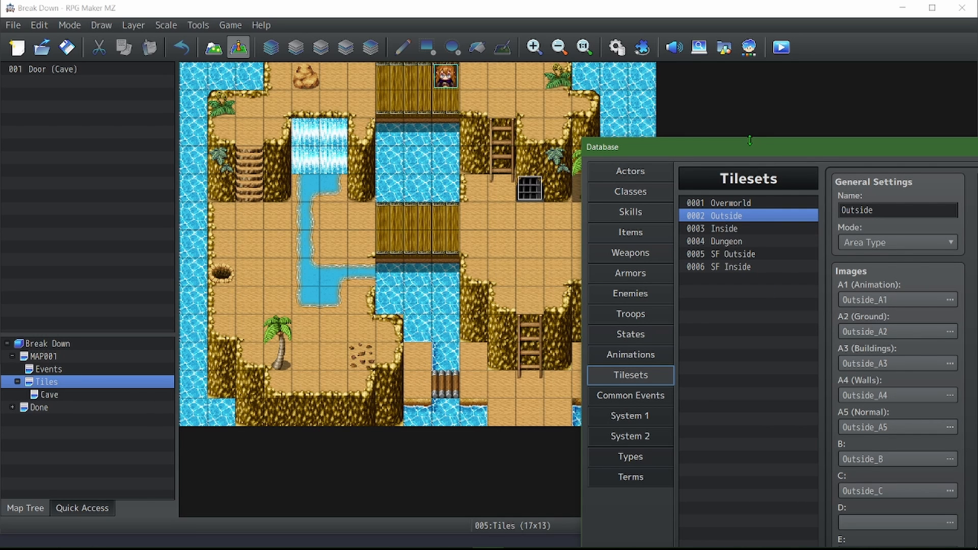
left_click_drag(749, 150, 319, 39)
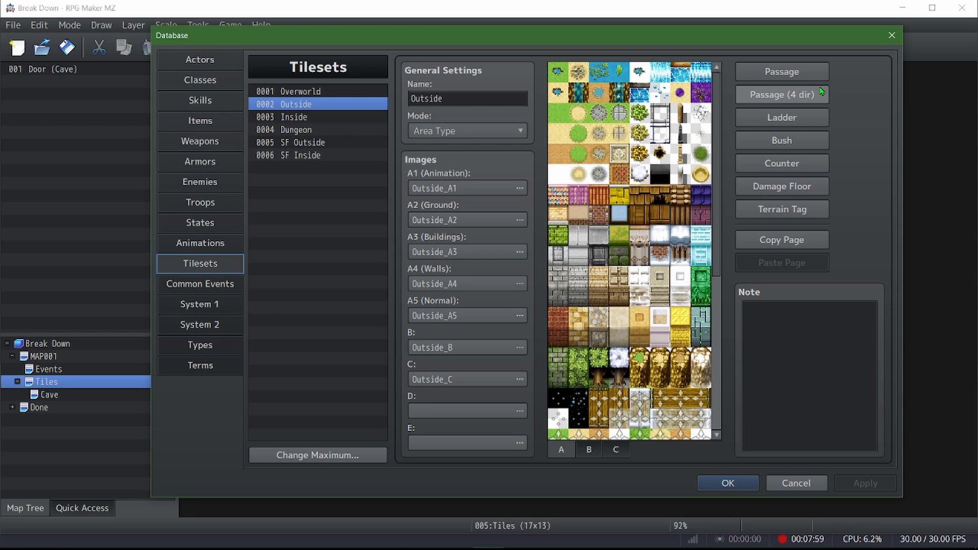
Toggle a Passage (4 dir) direction at the green cliff plateau's lower-right corner, apply the change and close the database.
scroll(603, 410, "down", 5)
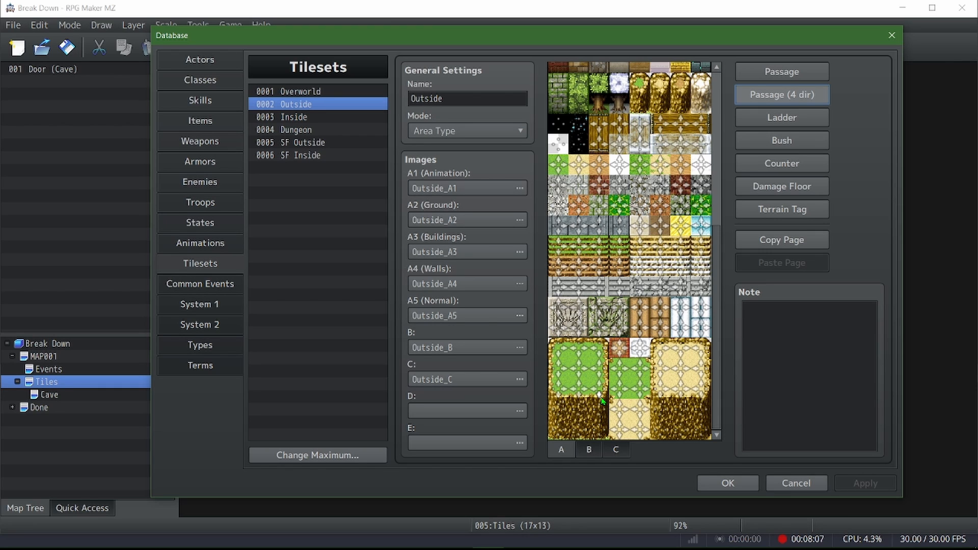
left_click(602, 400)
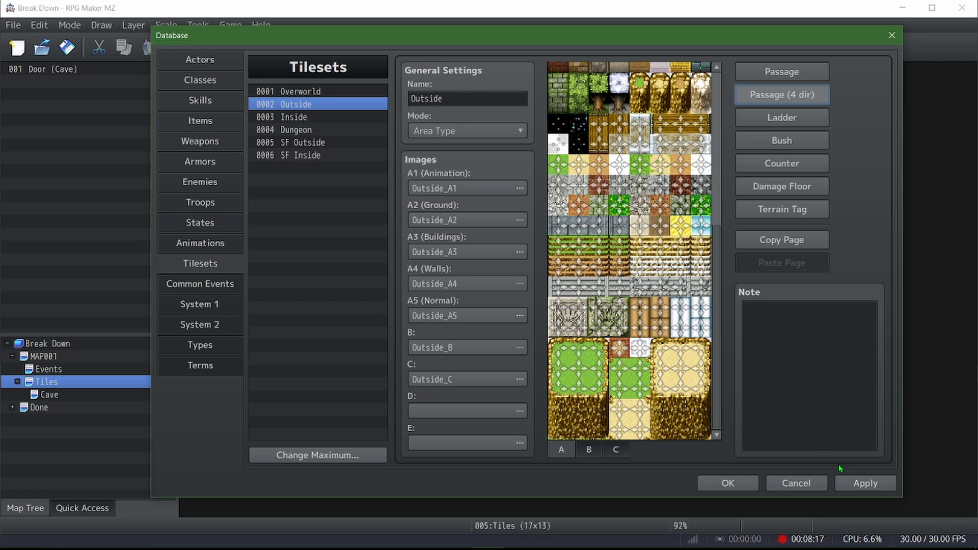
left_click(866, 483)
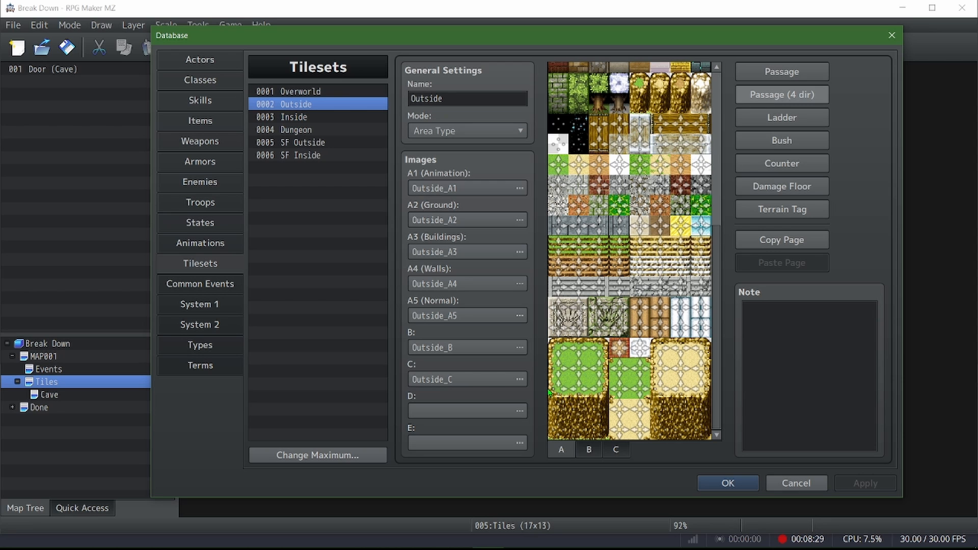
left_click(715, 481)
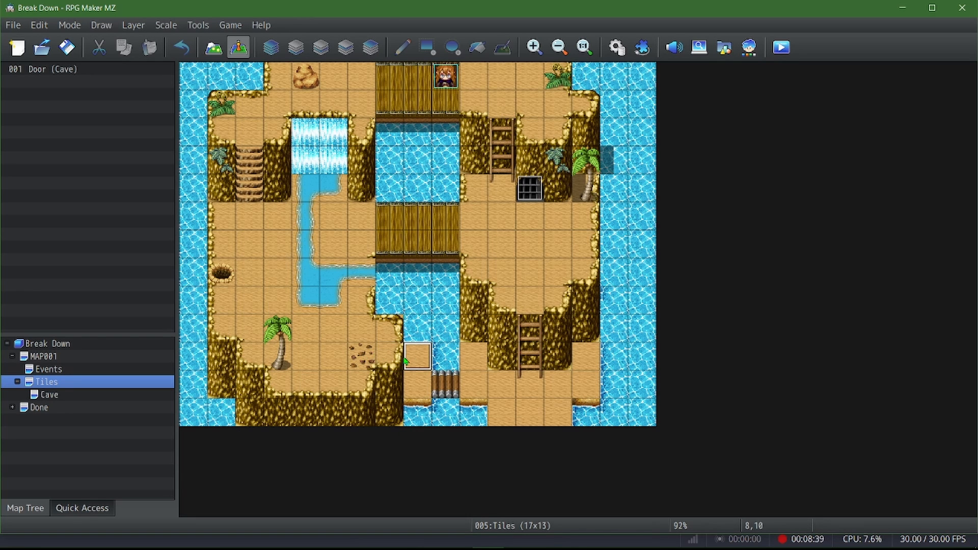
Move the Tiles map's cursor to the cliff-edge tile at 7,10.
key("Left")
key("Left")
key("Left")
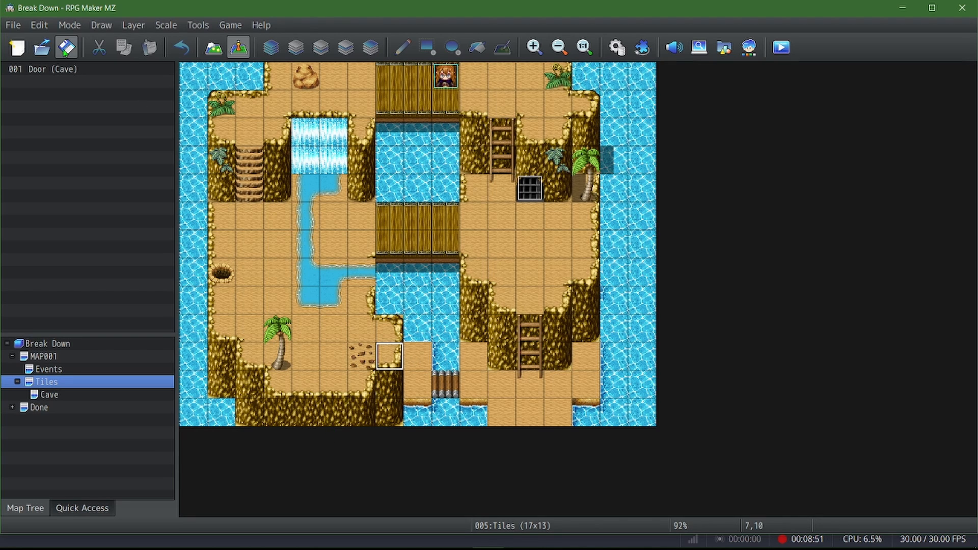
Reopen the database and review the Passage (4 dir) settings down to the cliff plateaus on page A of the Outside tileset.
left_click(617, 48)
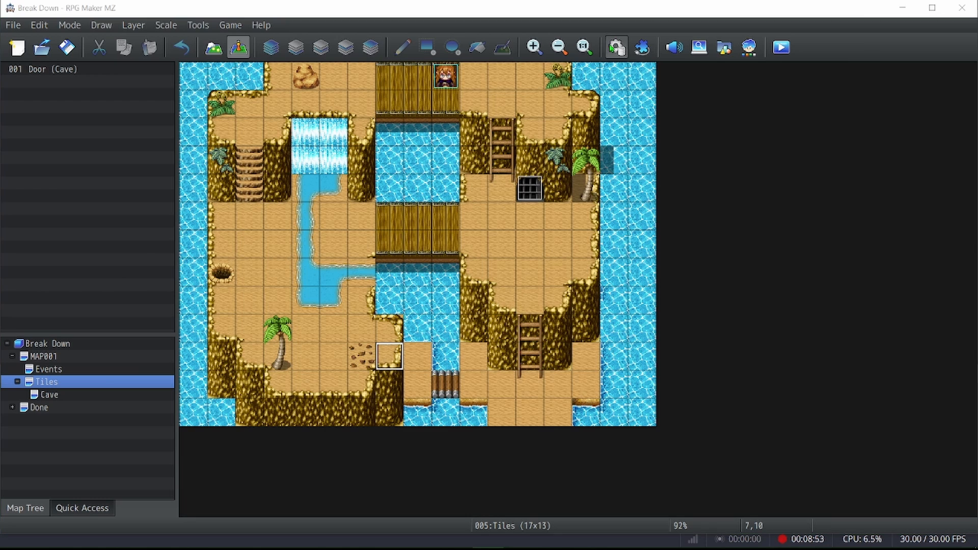
scroll(615, 392, "down", 3)
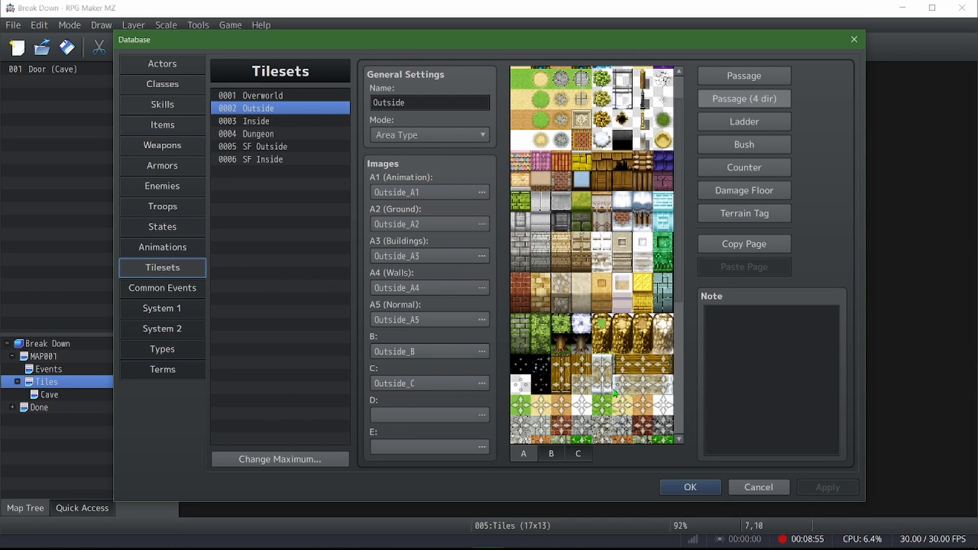
scroll(615, 392, "down", 3)
scroll(544, 381, "down", 3)
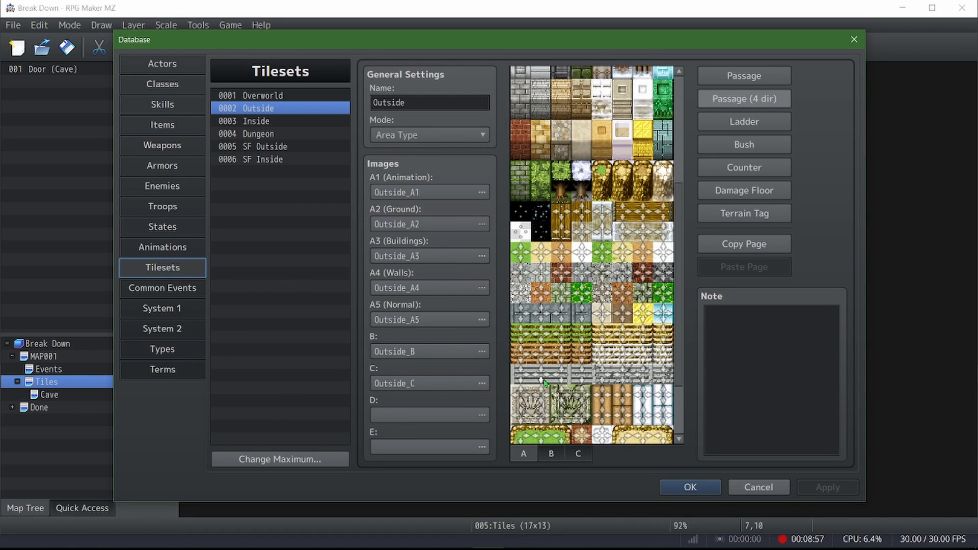
scroll(541, 408, "down", 3)
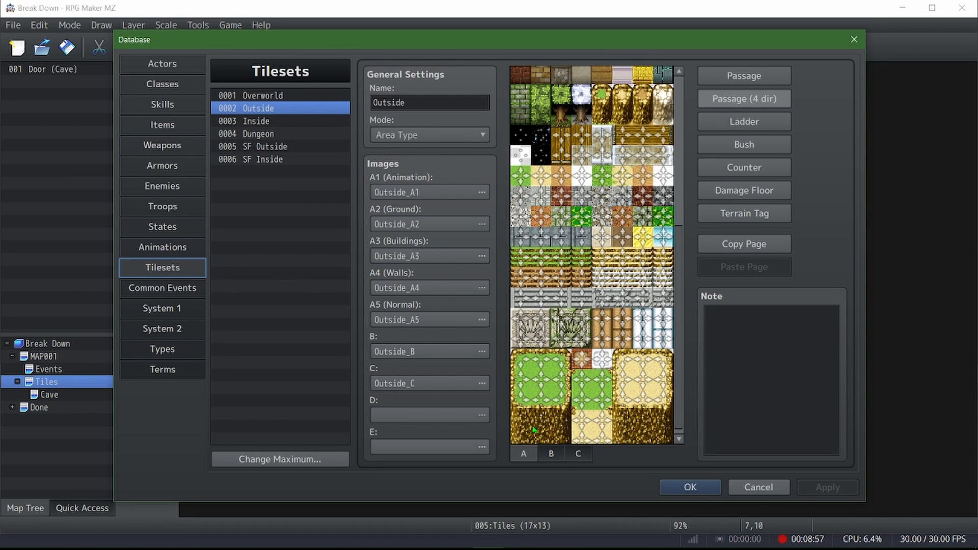
Display the Ladder settings for the Outside tileset and look over the ladder and vine tiles on page B.
left_click(745, 121)
left_click(551, 454)
scroll(570, 431, "down", 3)
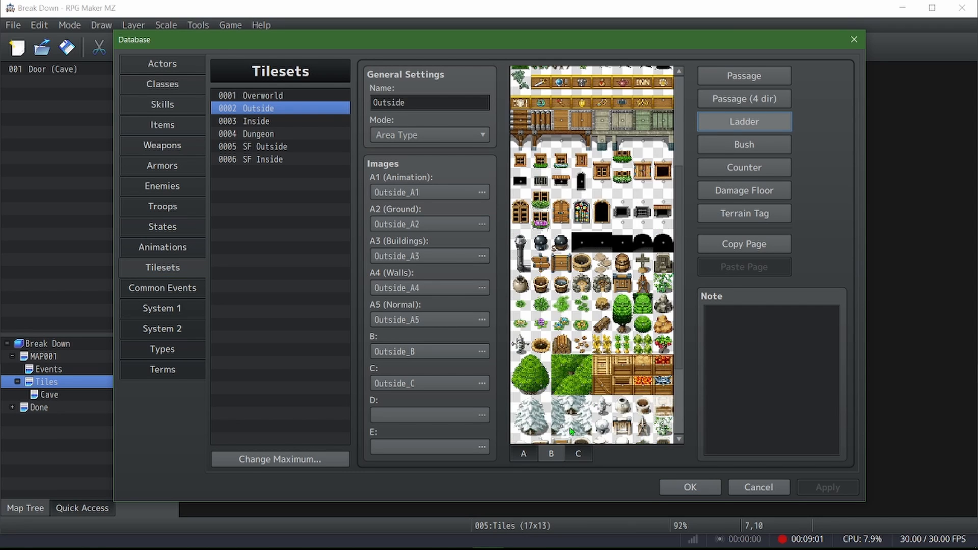
scroll(571, 431, "up", 6)
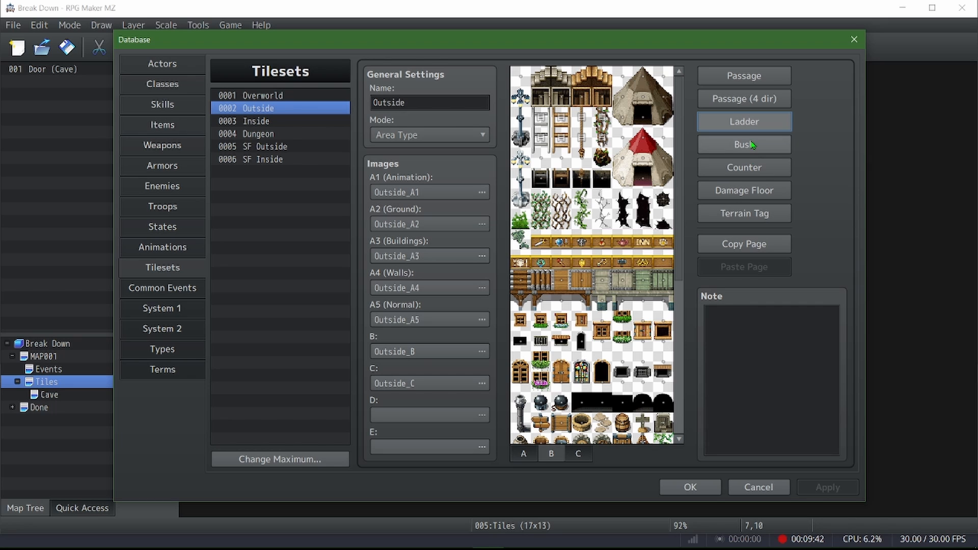
Display the Counter settings on page A of the Outside tileset and compare them with the Inside tileset.
left_click(743, 177)
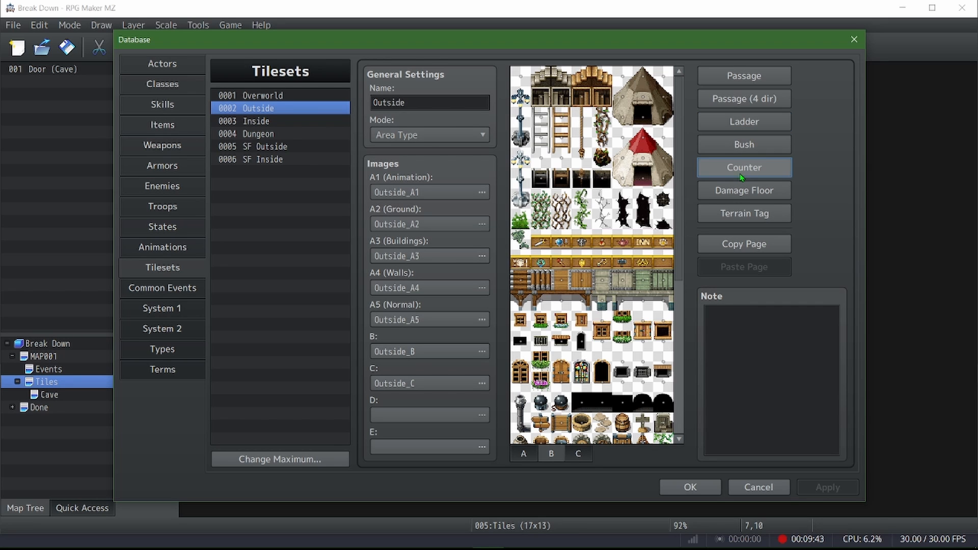
left_click(516, 453)
scroll(605, 342, "up", 5)
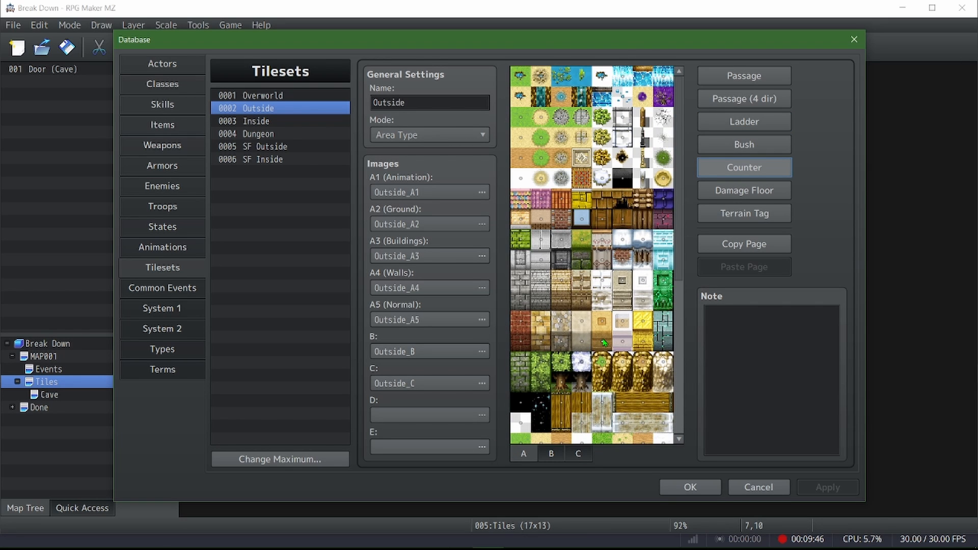
left_click(267, 121)
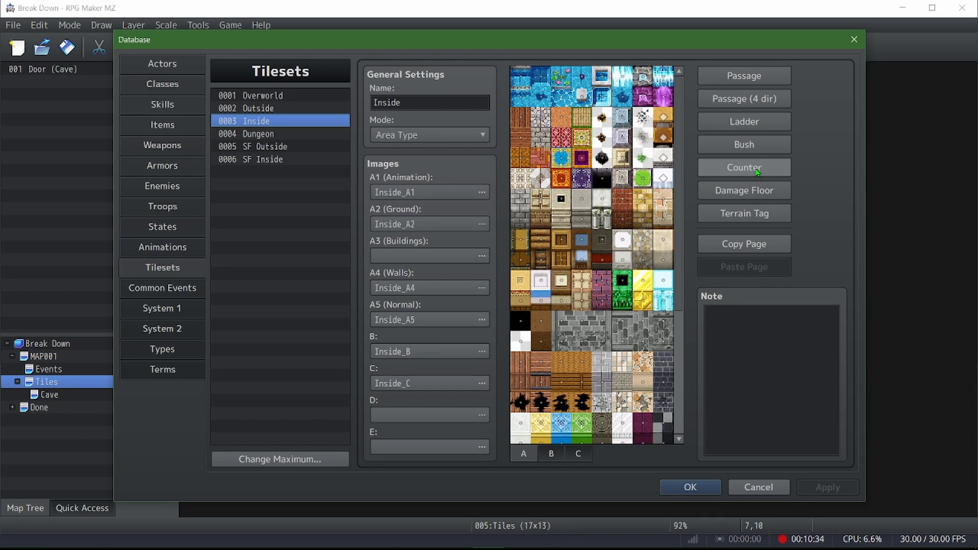
mouse_move(758, 173)
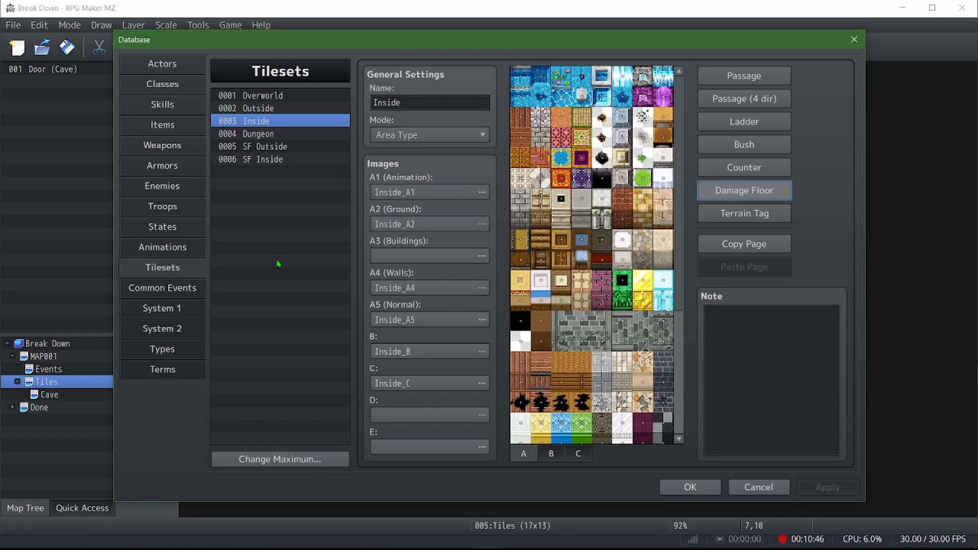
Toggle Damage Floor on the lava tile in the first row of the Dungeon tileset's page A.
left_click(281, 135)
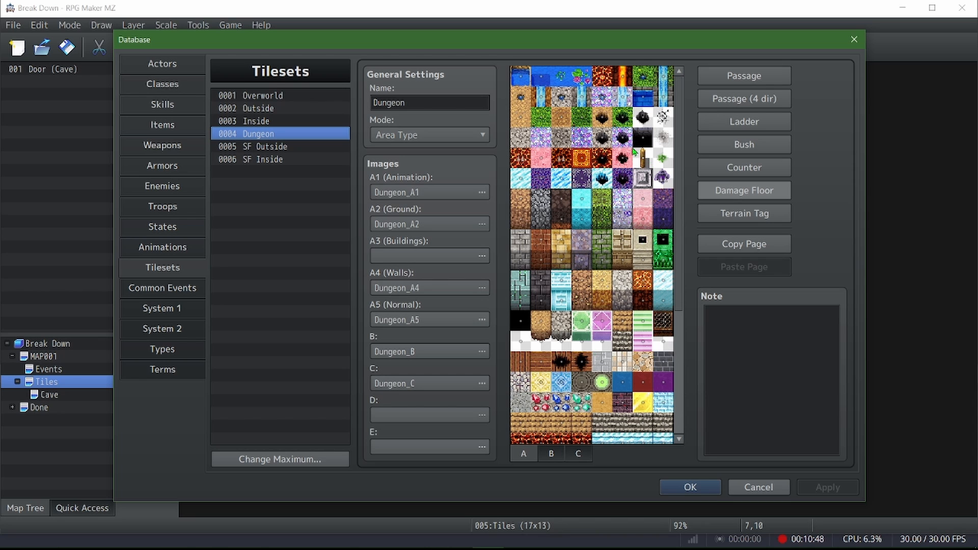
scroll(549, 416, "down", 2)
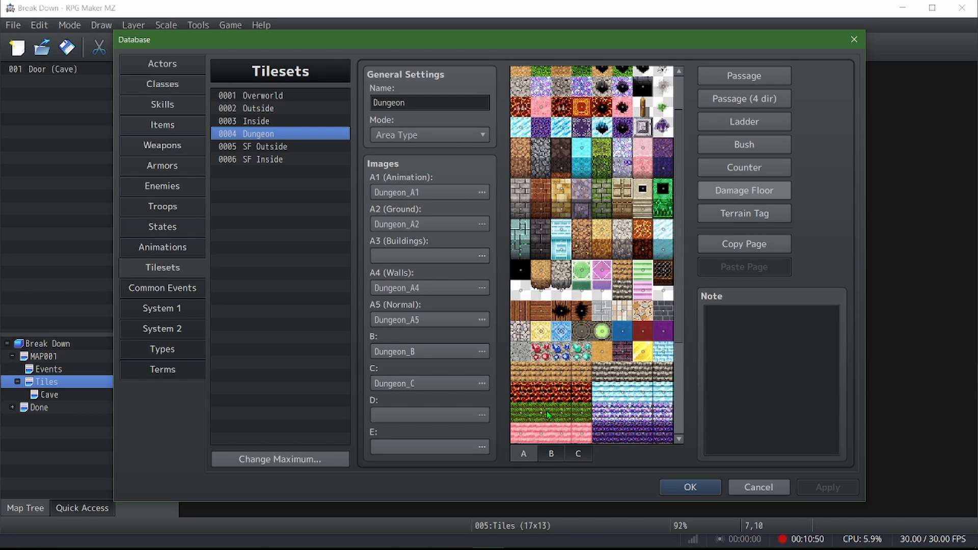
scroll(549, 415, "up", 2)
left_click(602, 78)
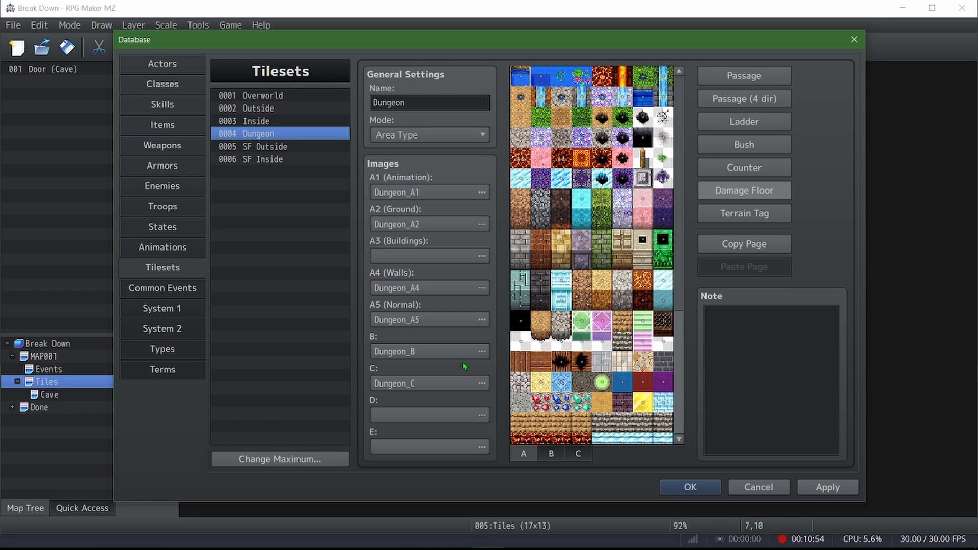
Check the Dungeon tileset's B and C pages for damage floors, return to page A and apply the change.
left_click(552, 455)
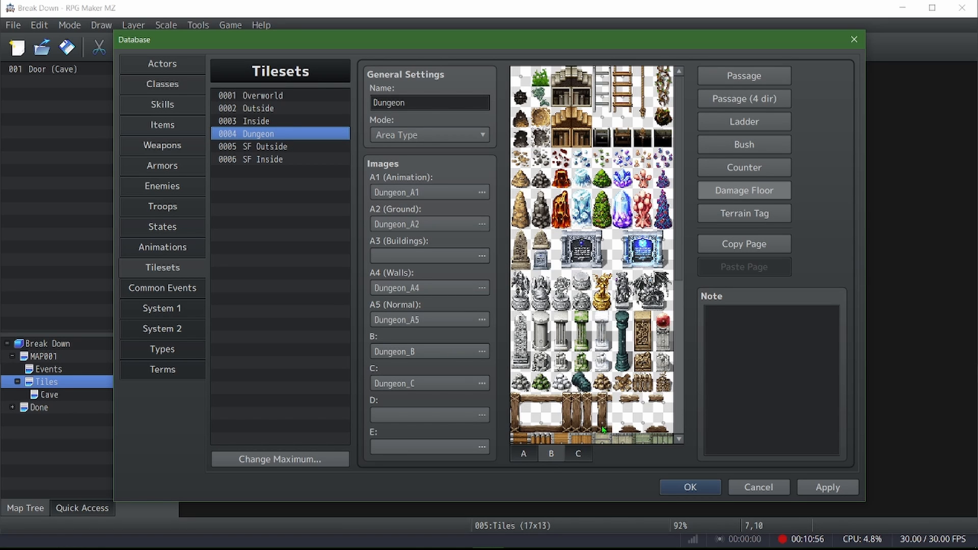
scroll(589, 408, "down", 2)
left_click(581, 452)
left_click(521, 455)
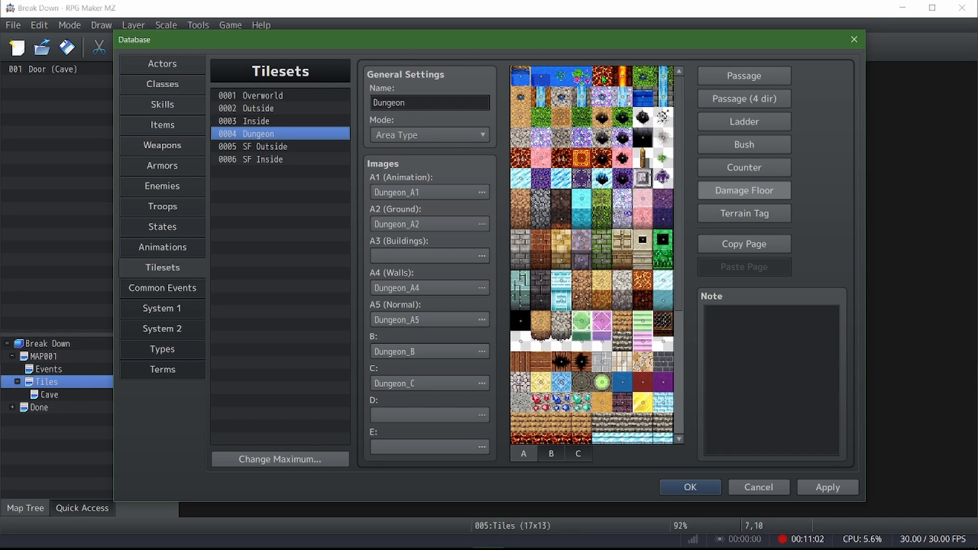
left_click(830, 490)
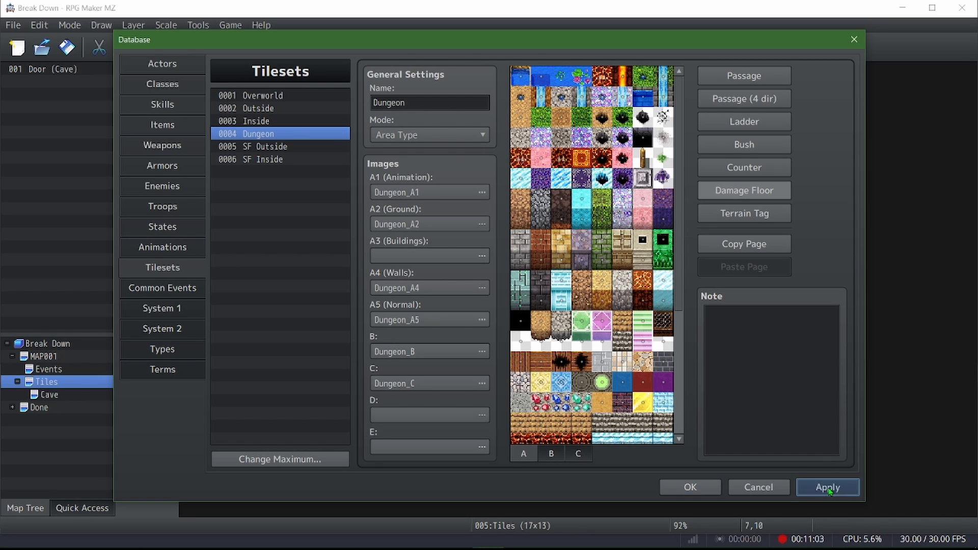
Review the Damage Floor settings on page B of the Inside tileset and of the Dungeon tileset.
left_click(292, 123)
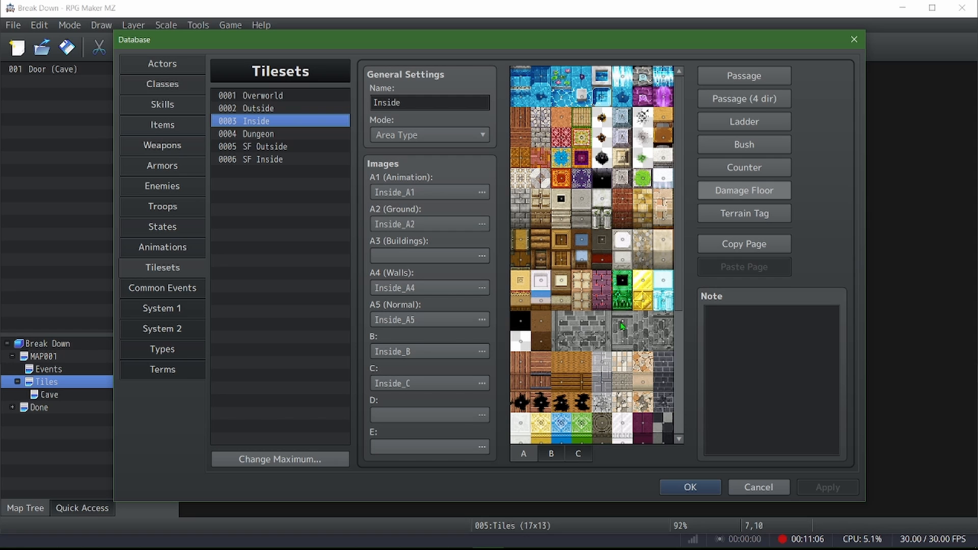
left_click(552, 459)
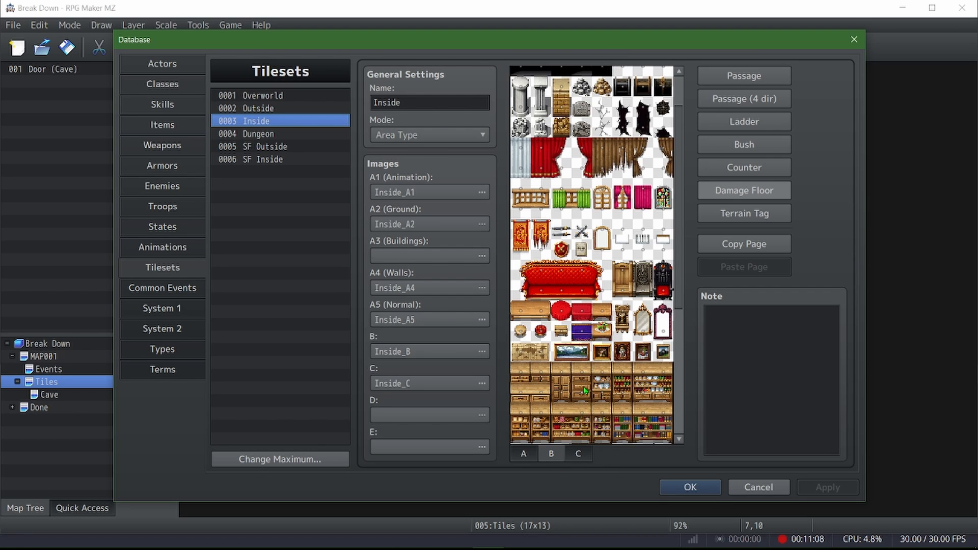
scroll(585, 390, "up", 2)
scroll(585, 389, "down", 2)
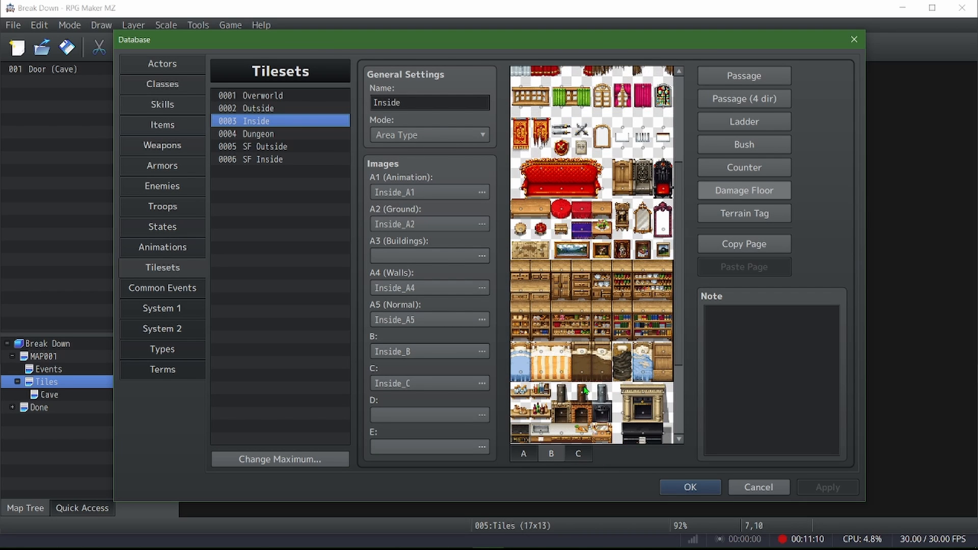
left_click(257, 135)
scroll(612, 265, "up", 2)
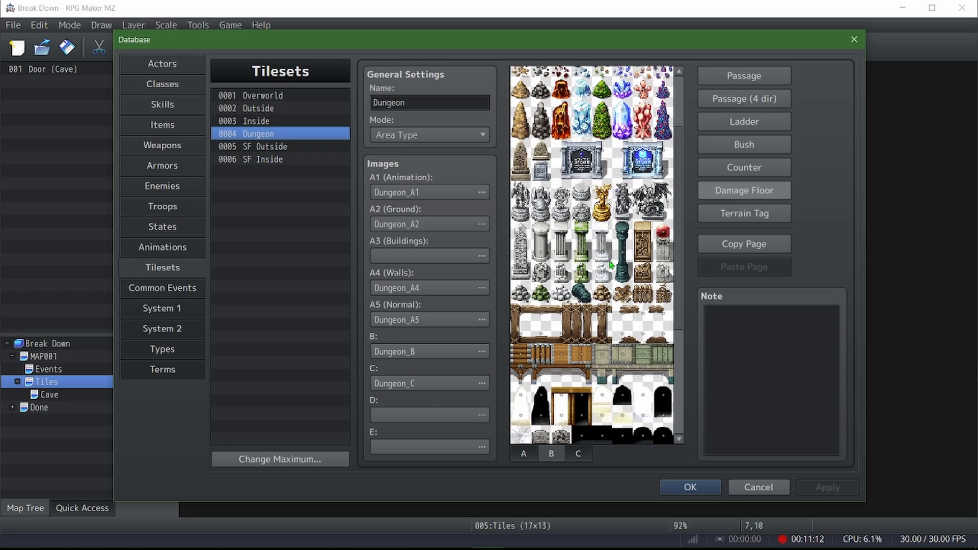
scroll(612, 265, "up", 2)
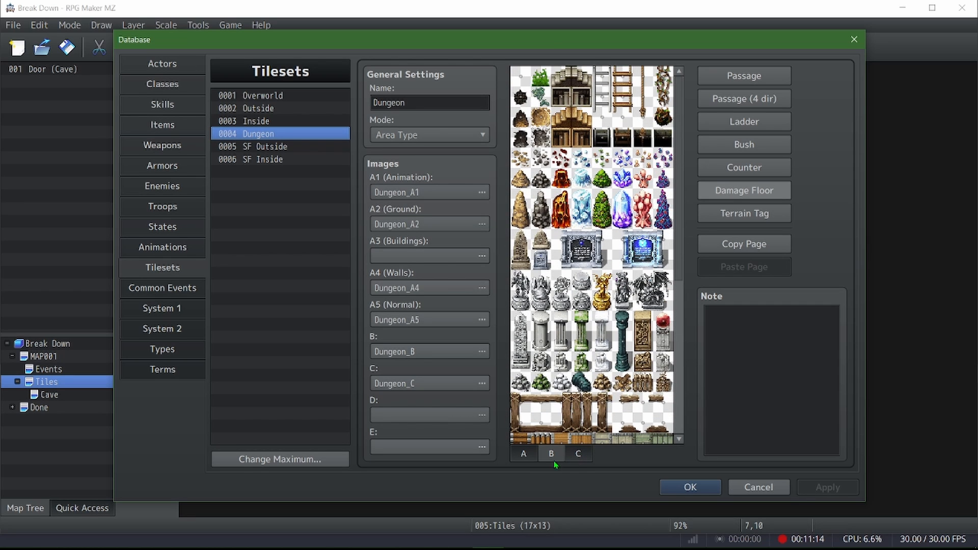
On the Dungeon tileset's page A, toggle Damage Floor for the top-row lava tile, apply it, and toggle the second tile in the fifth row.
left_click(522, 454)
scroll(542, 378, "down", 2)
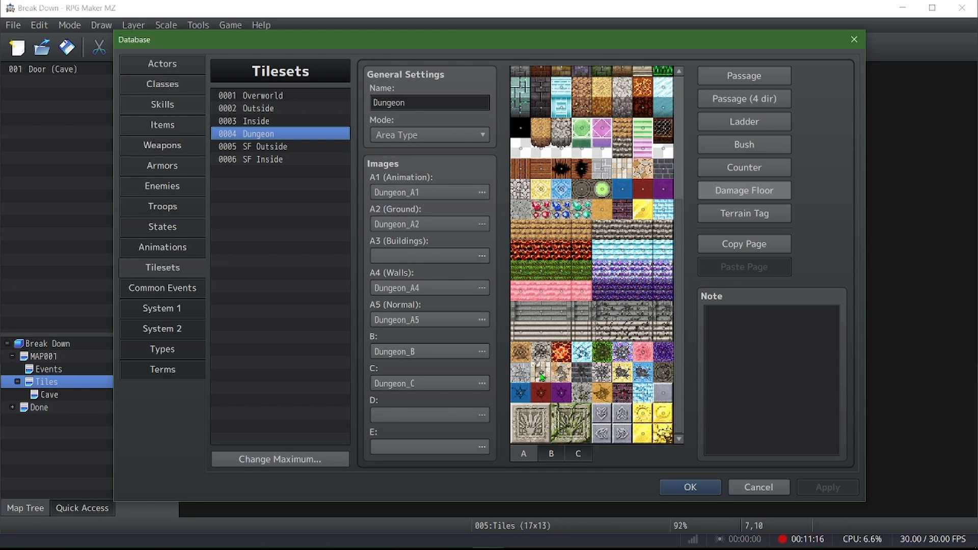
scroll(567, 363, "up", 2)
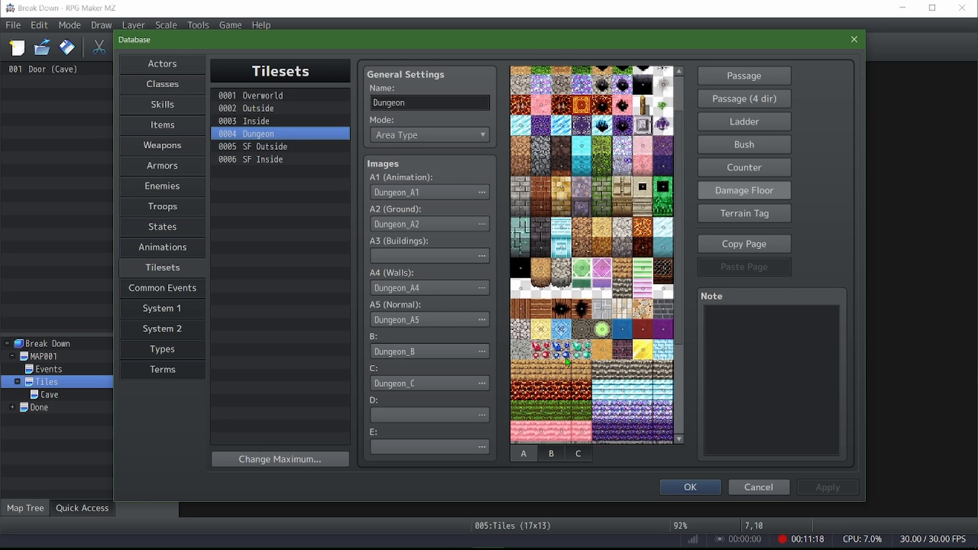
scroll(566, 361, "up", 1)
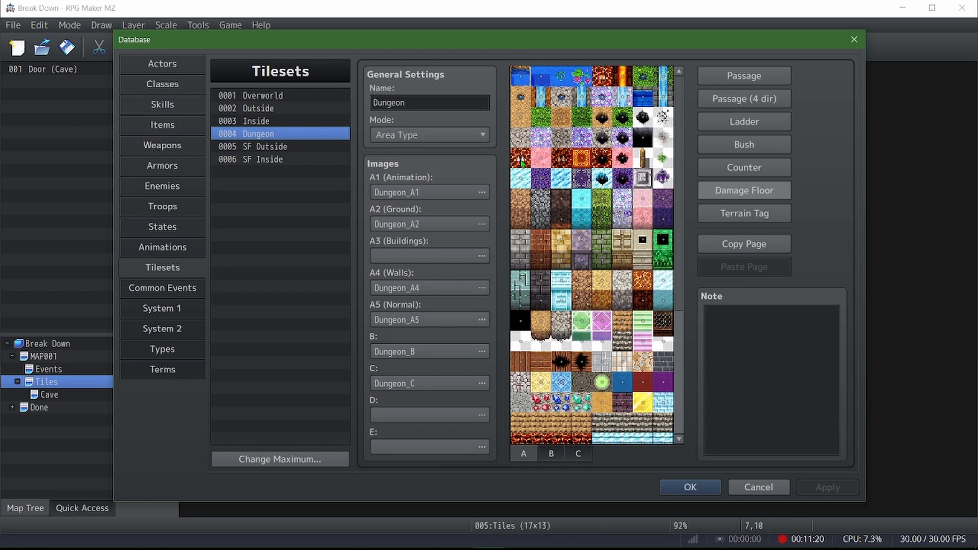
left_click(611, 76)
left_click(822, 488)
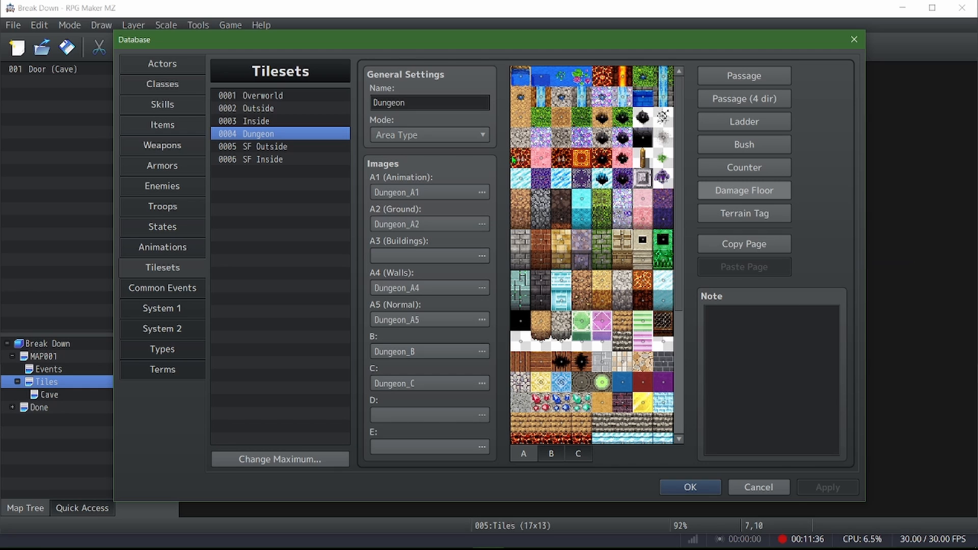
left_click(542, 162)
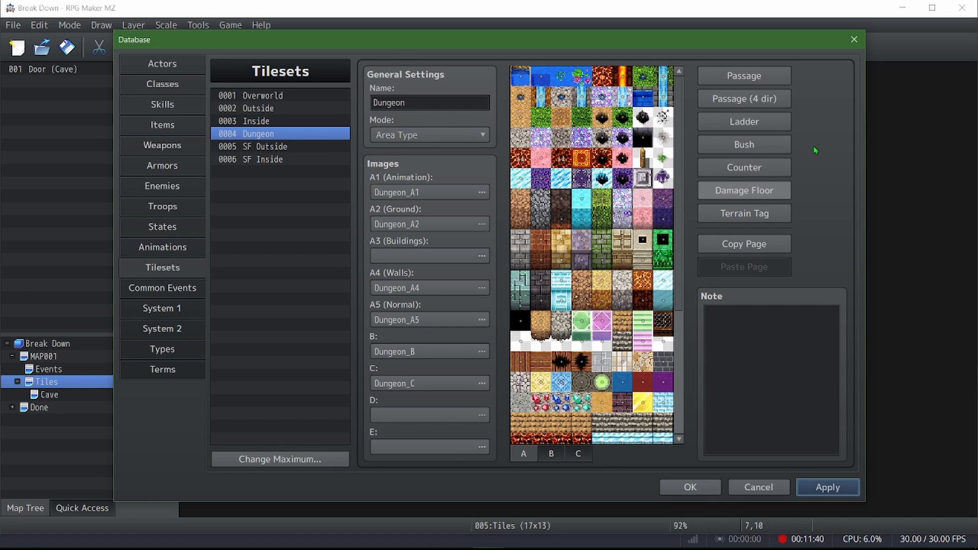
Set the terrain tag of the Outside tileset's white ground tile, first in the sixth row of page A, to 7.
left_click(761, 212)
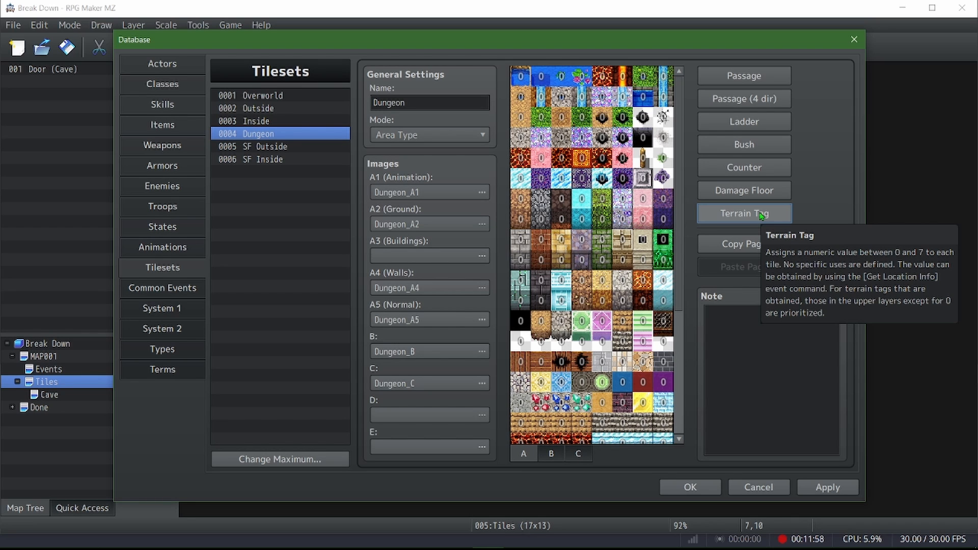
left_click(285, 108)
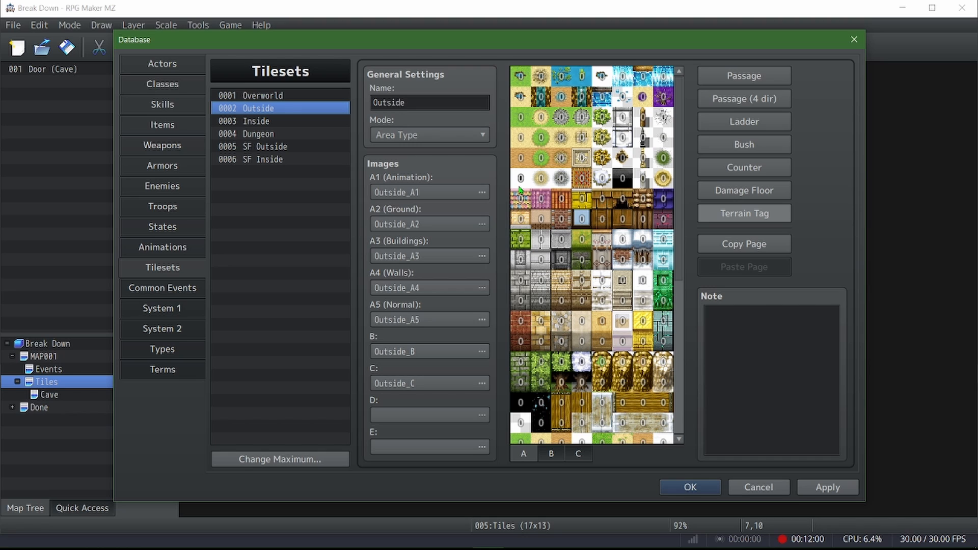
left_click(541, 179)
left_click(543, 181)
left_click(544, 181)
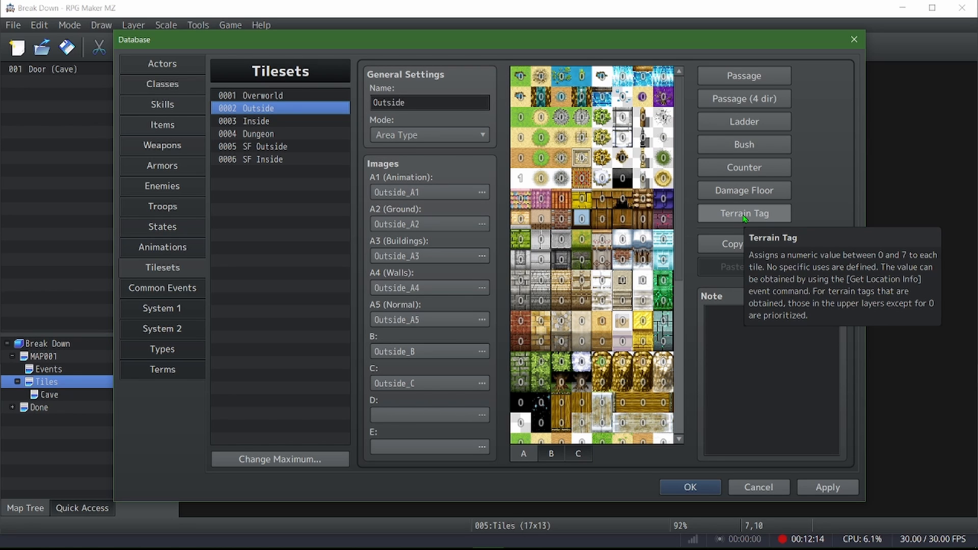
left_click(524, 182)
left_click(523, 179)
left_click(523, 180)
left_click(523, 180)
left_click(523, 180)
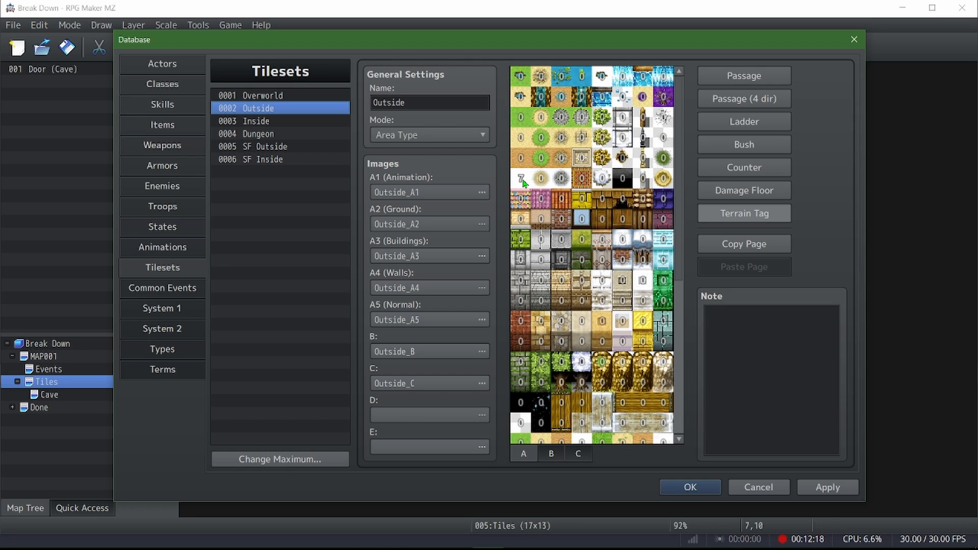
Review the Overworld tileset's terrain tags on pages A and B, apply the pending changes and close the database.
left_click(303, 96)
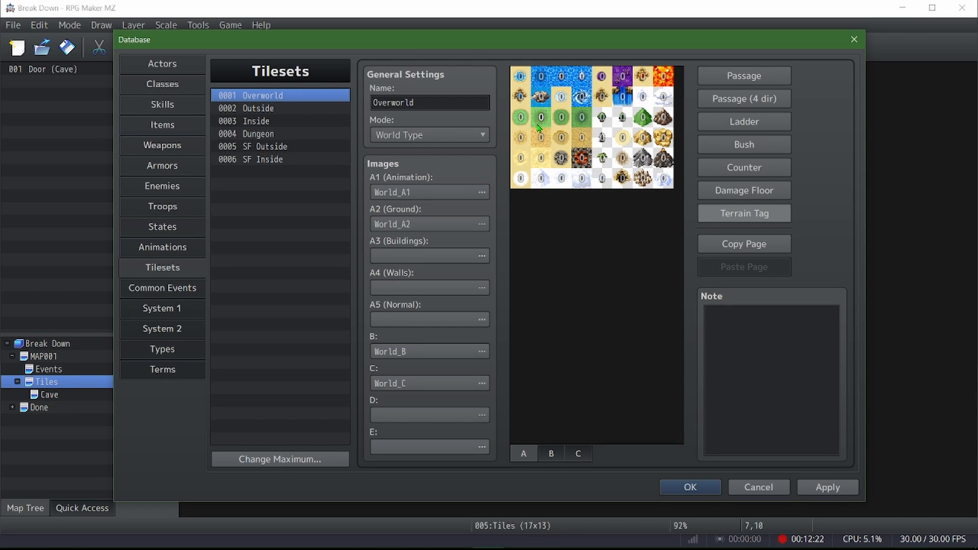
left_click(559, 453)
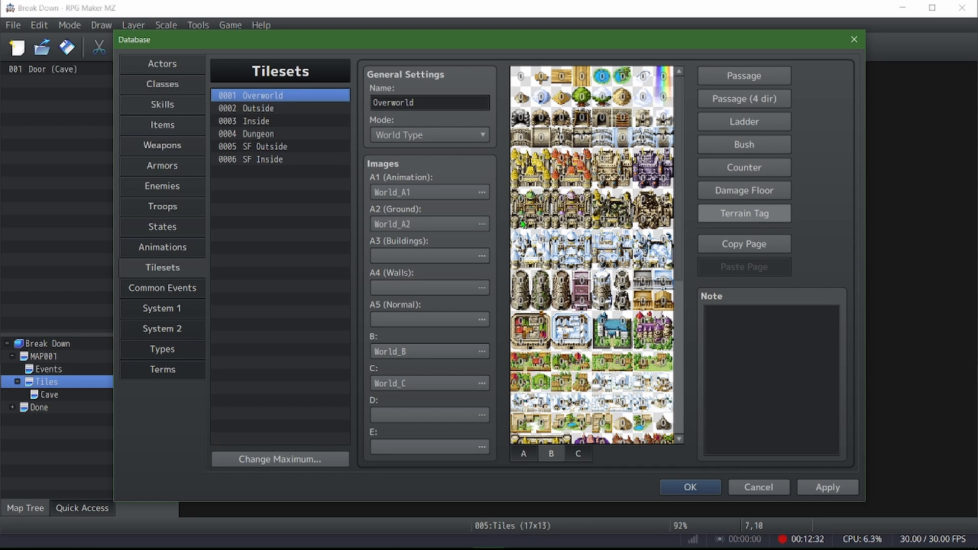
left_click(826, 487)
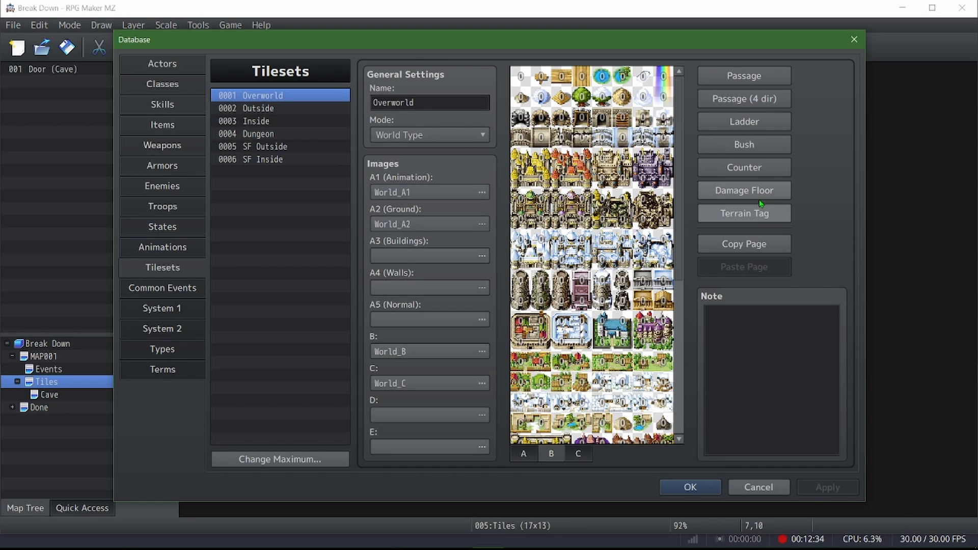
mouse_move(759, 214)
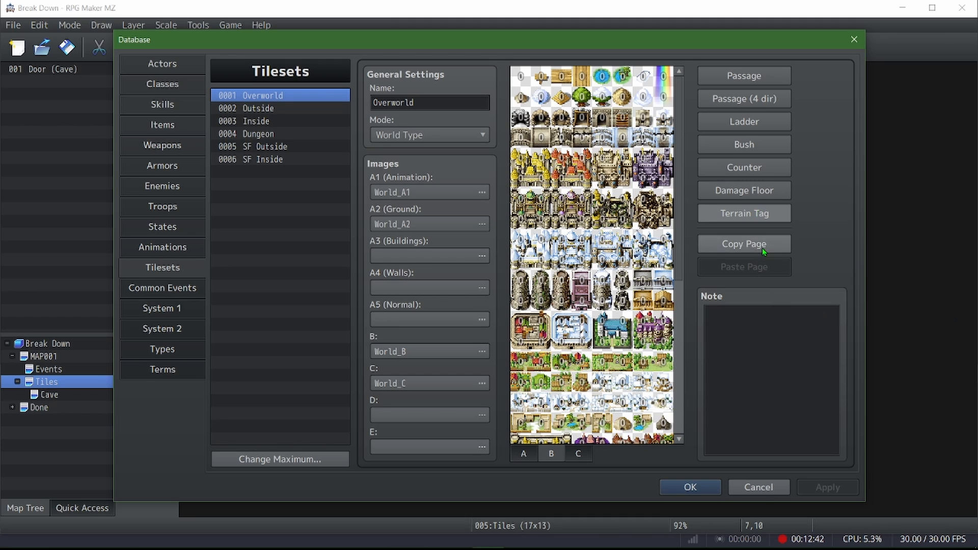
left_click(758, 488)
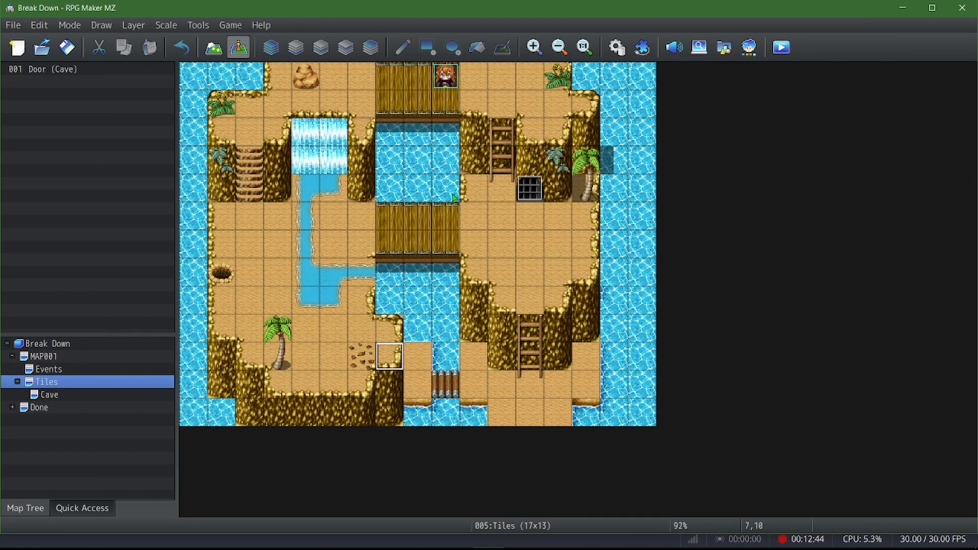
In a new event at map position (10,5), open the Get Location Info command and examine its info types, keeping Terrain Tag.
double_click(485, 219)
double_click(468, 138)
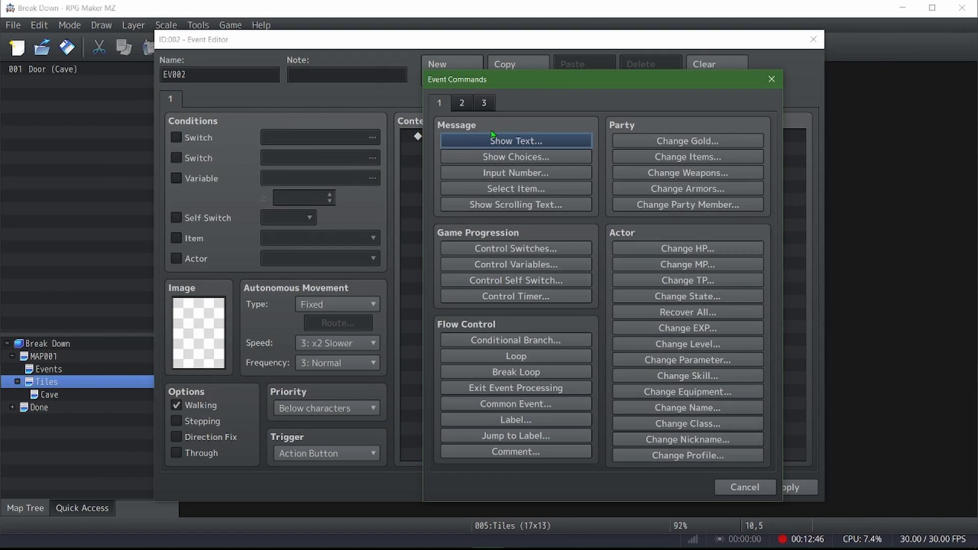
left_click(462, 103)
left_click(484, 104)
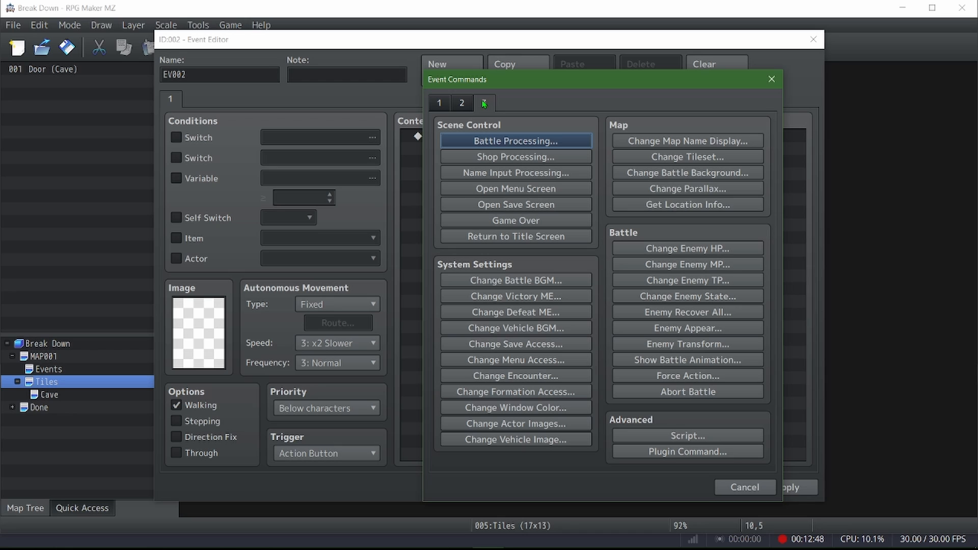
left_click(681, 205)
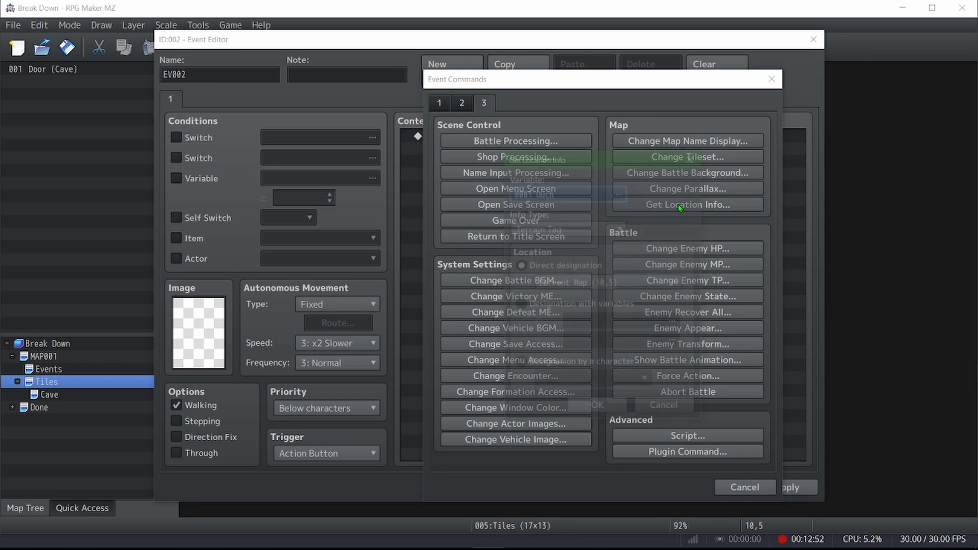
left_click(544, 230)
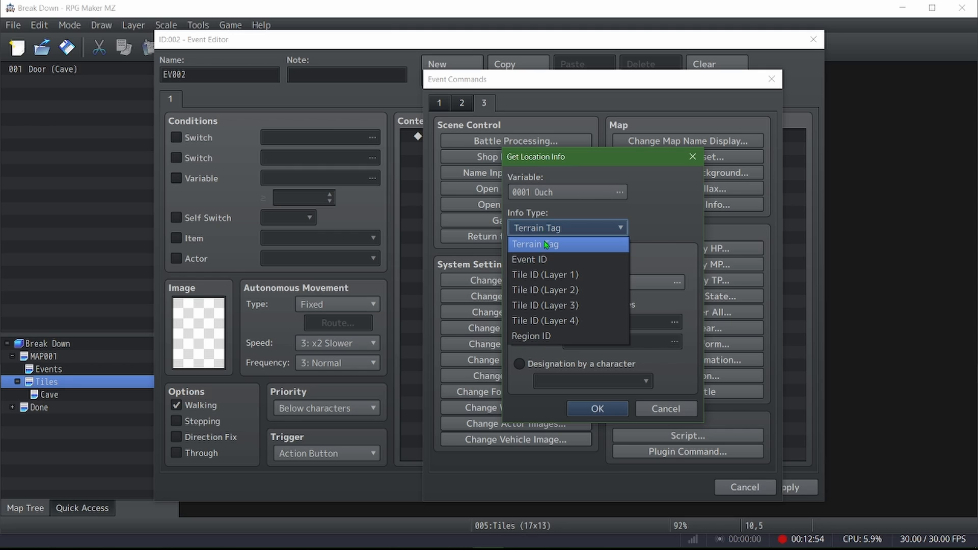
left_click(543, 244)
Look through the variables available for storing the location info, and discard the command and the new event.
left_click(620, 193)
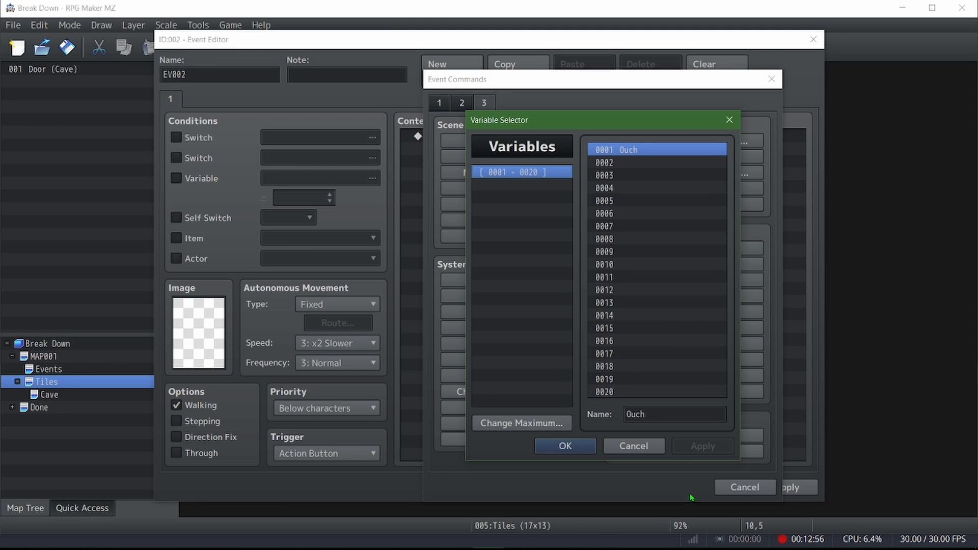
left_click(647, 451)
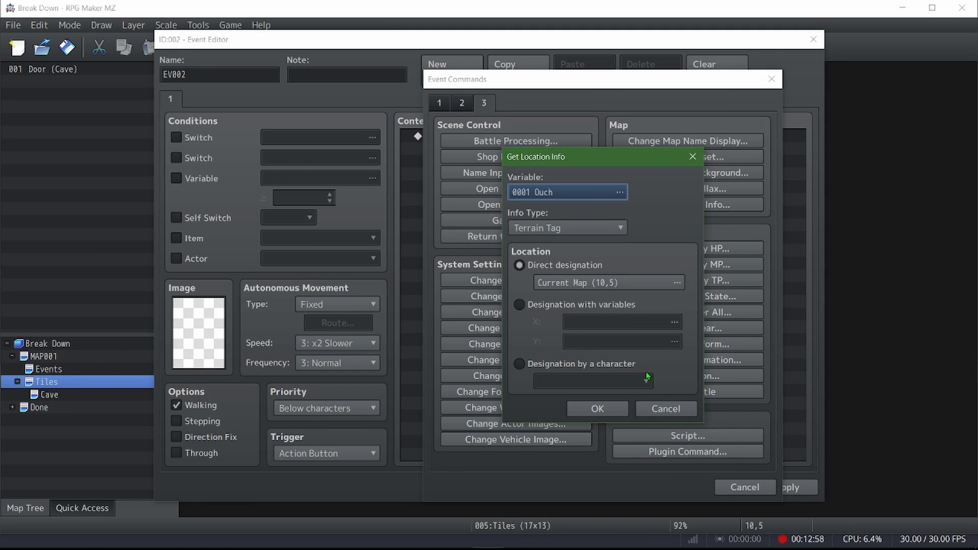
left_click(678, 409)
left_click(745, 487)
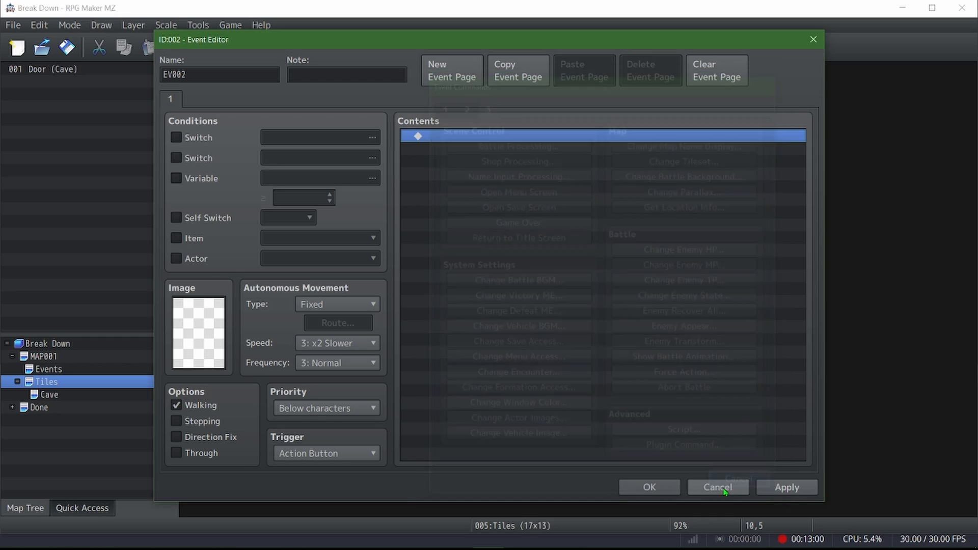
left_click(720, 487)
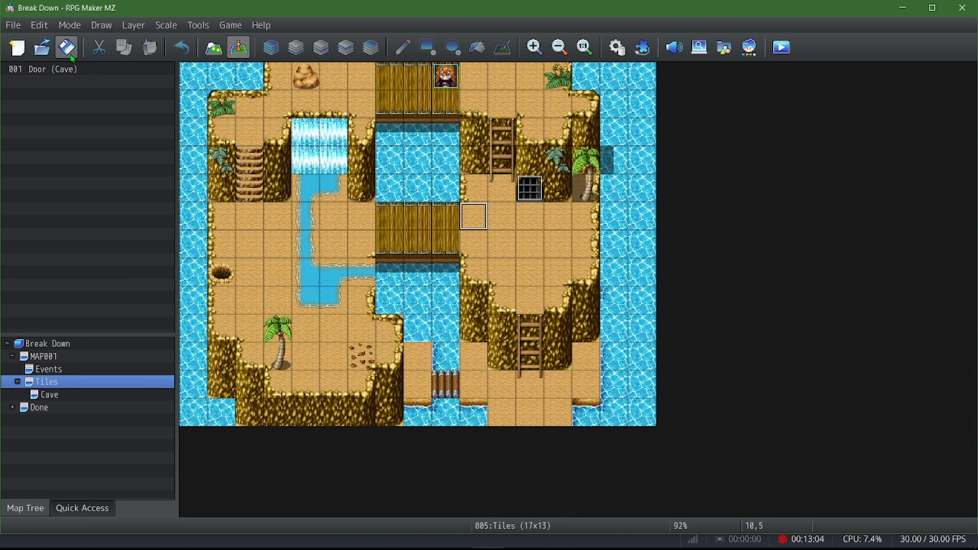
Open the database's tilesets, copy the Overworld tileset's page A settings, and select the Outside tileset.
left_click(618, 48)
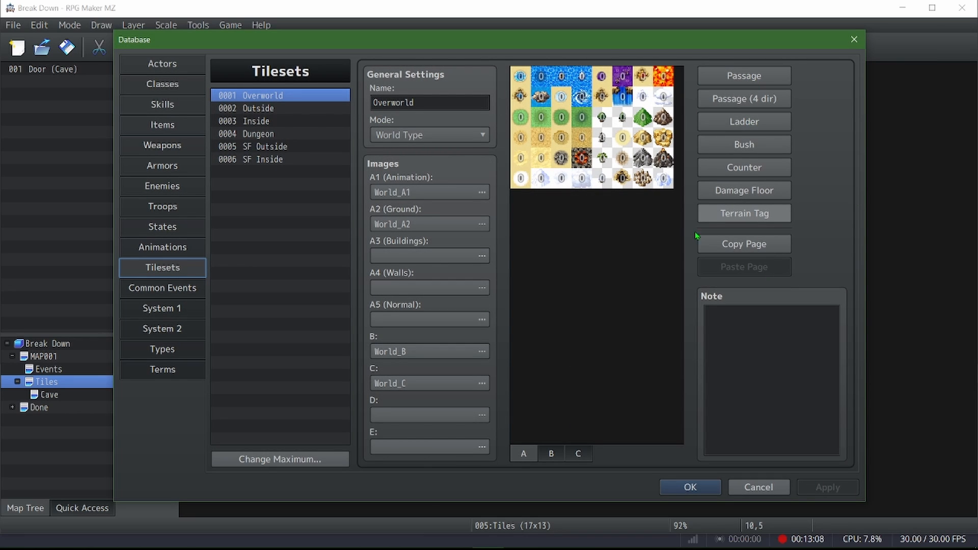
left_click(775, 250)
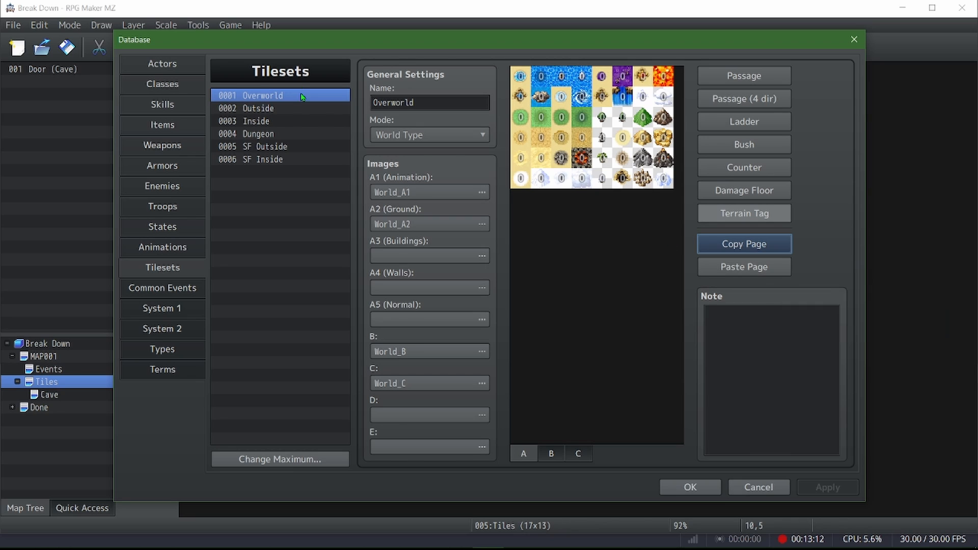
left_click(290, 108)
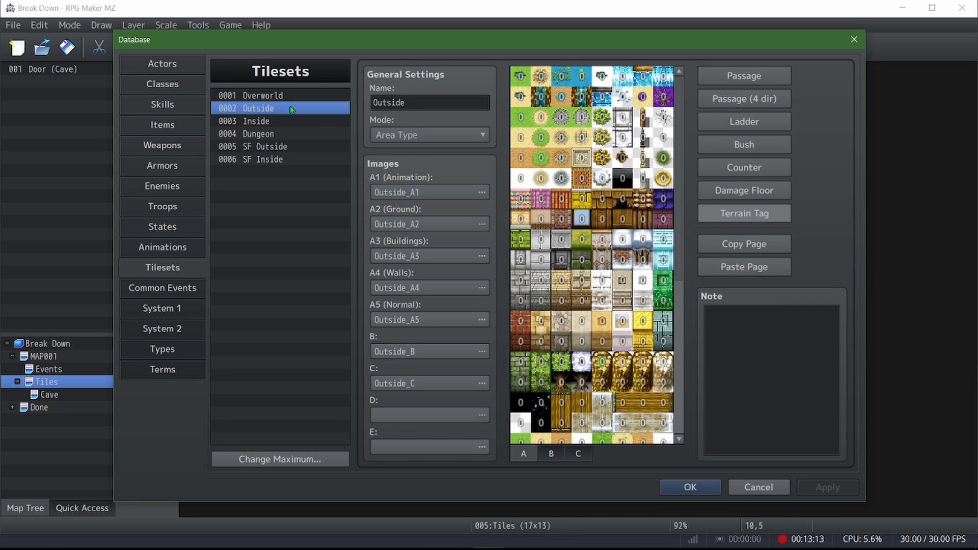
left_click(273, 458)
left_click(311, 476)
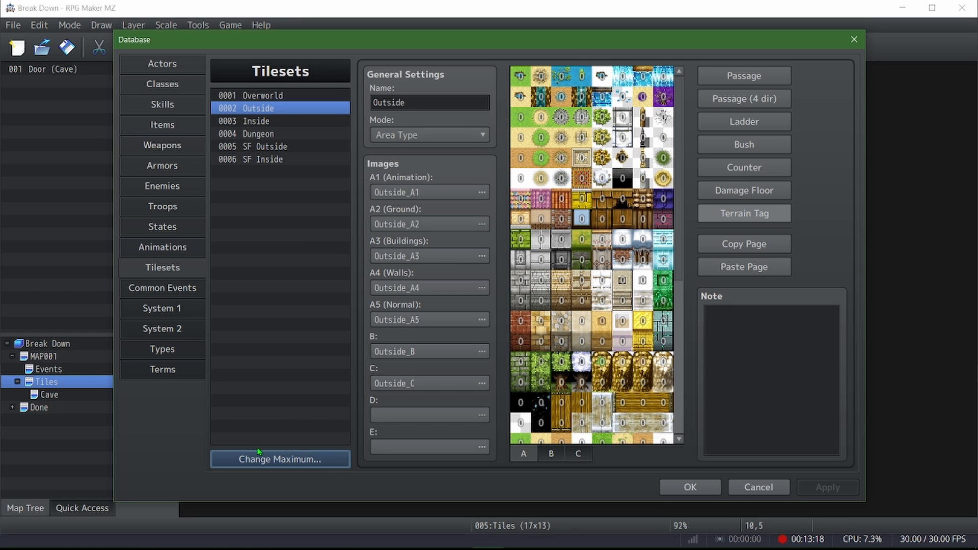
Review page A of the Overworld, SF Inside, SF Outside, Dungeon and Outside tilesets.
left_click(305, 101)
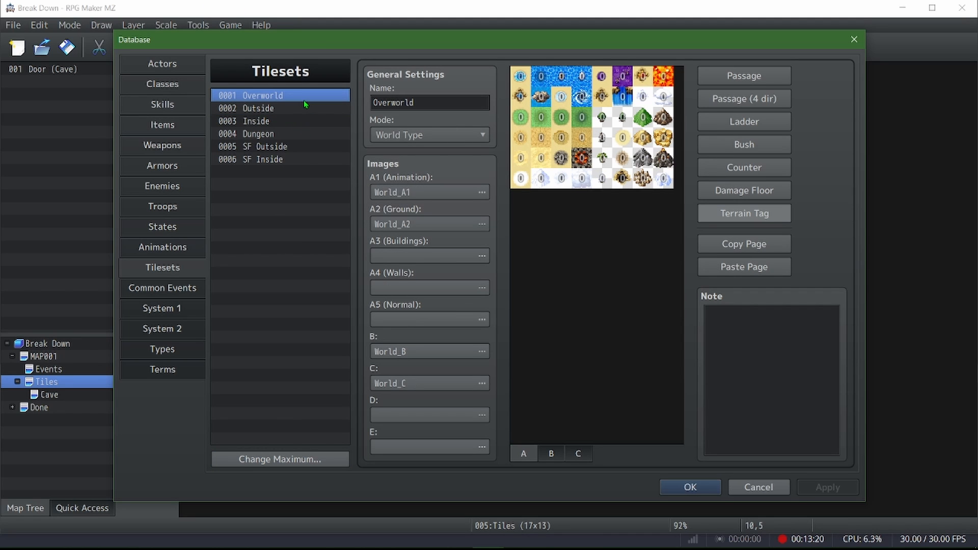
left_click(285, 161)
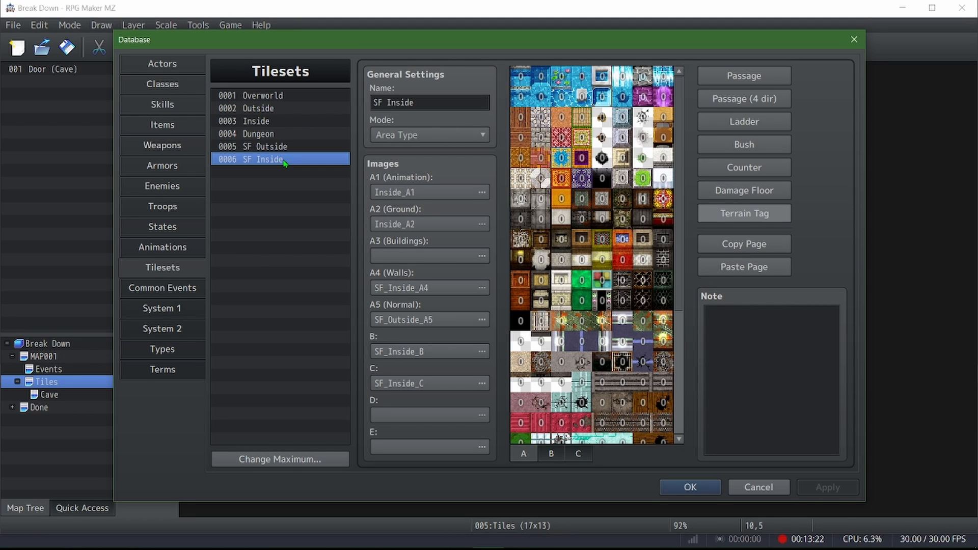
left_click(309, 148)
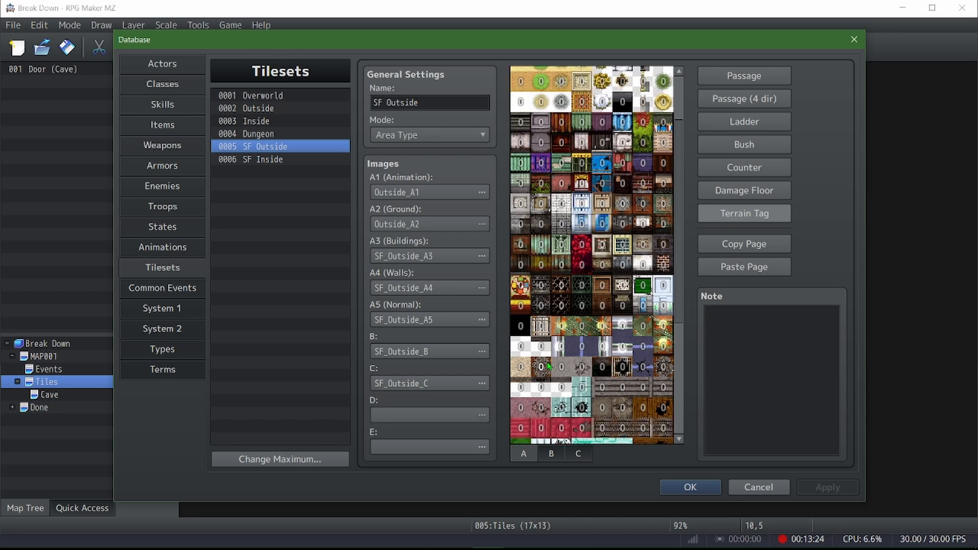
left_click(290, 134)
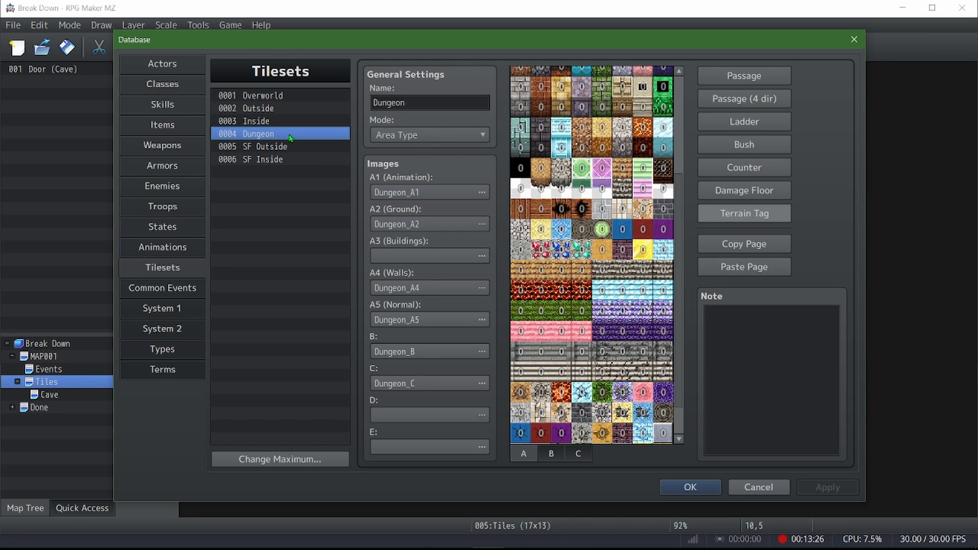
left_click(278, 108)
scroll(592, 102, "down", 2)
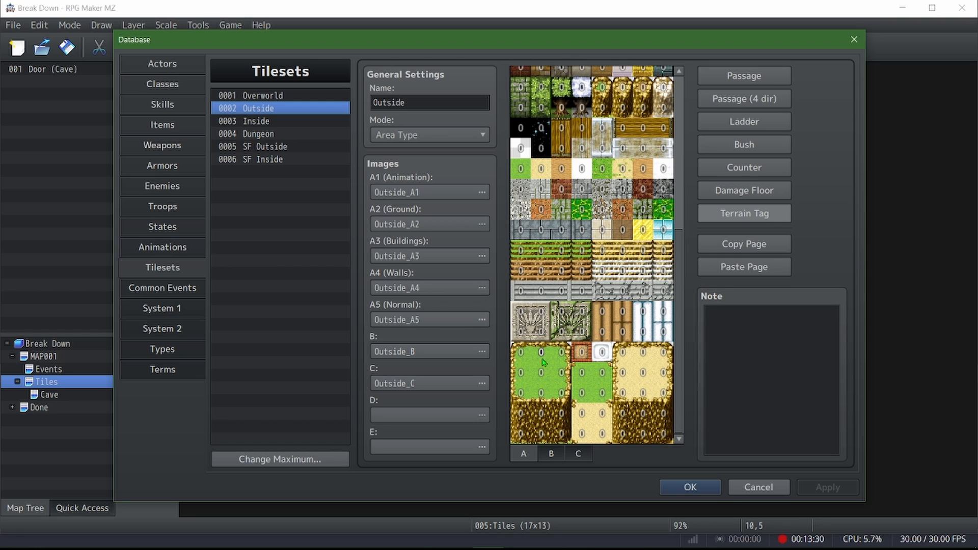
Show the Passage settings of the Outside tileset and rename the tileset as Outside_Over.
left_click(723, 81)
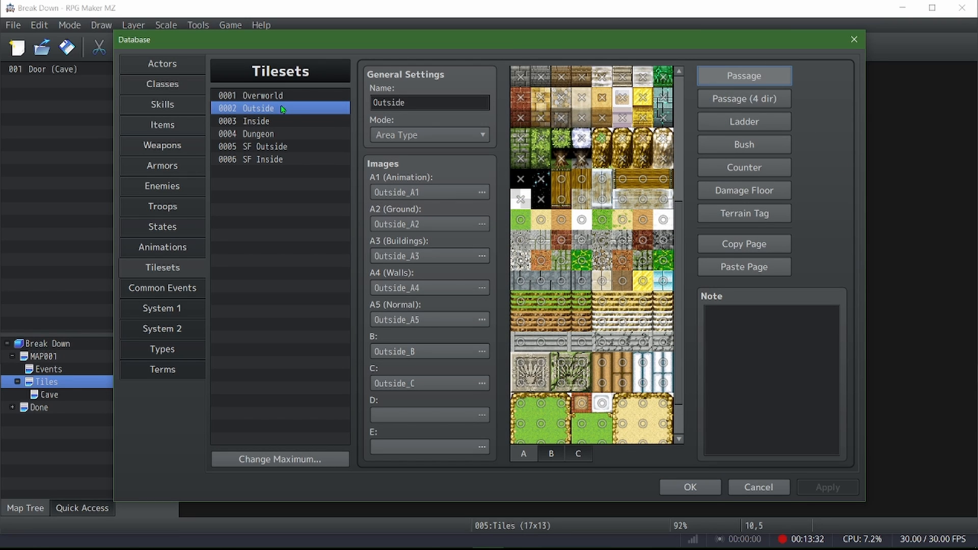
double_click(415, 99)
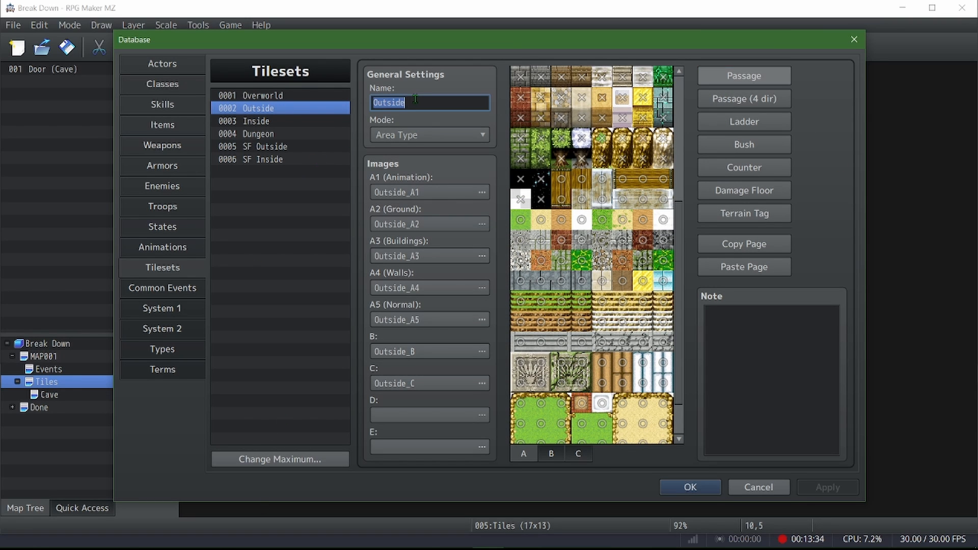
left_click(415, 99)
type("_")
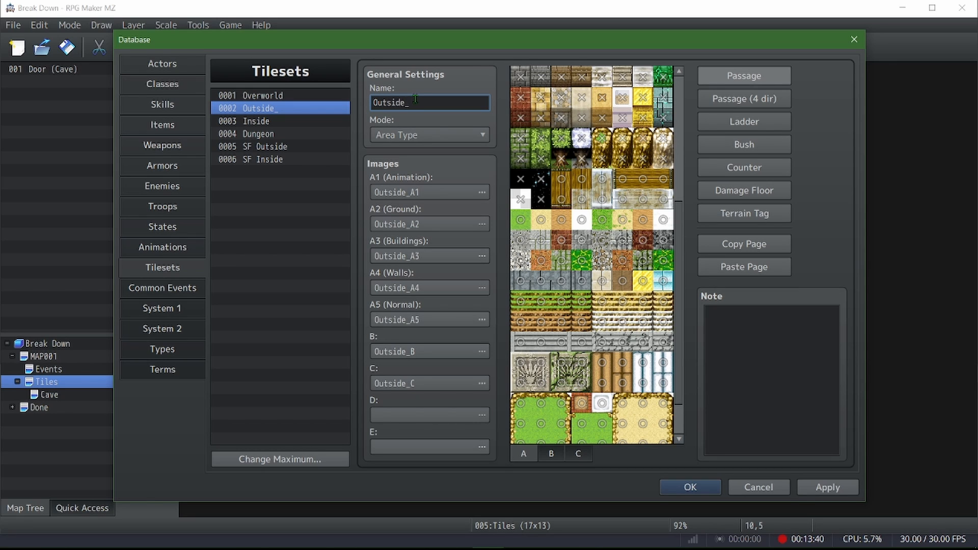
type("Over")
Raise the tileset maximum to 7 and duplicate the Outside_Over tileset into the empty entry 0007.
right_click(309, 115)
left_click(247, 282)
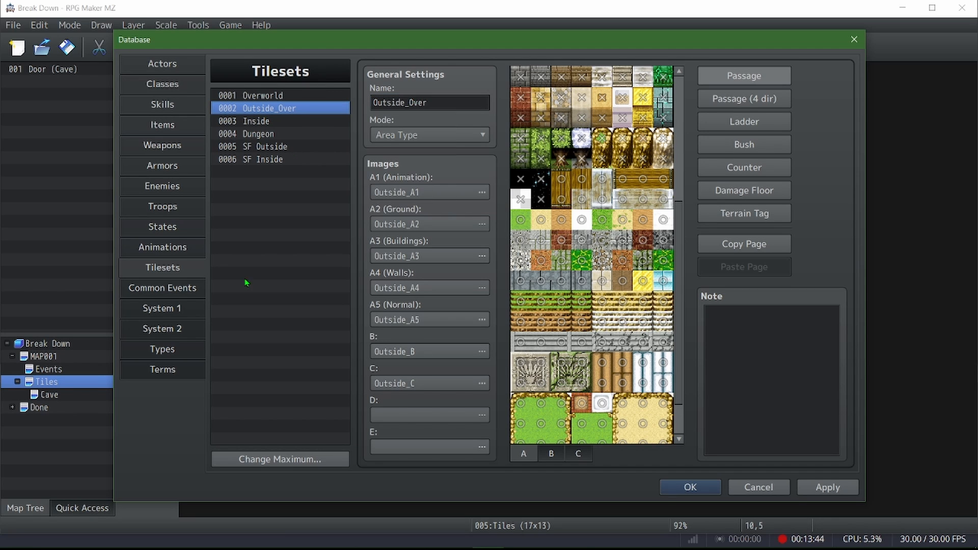
left_click(247, 458)
type("7")
left_click(246, 477)
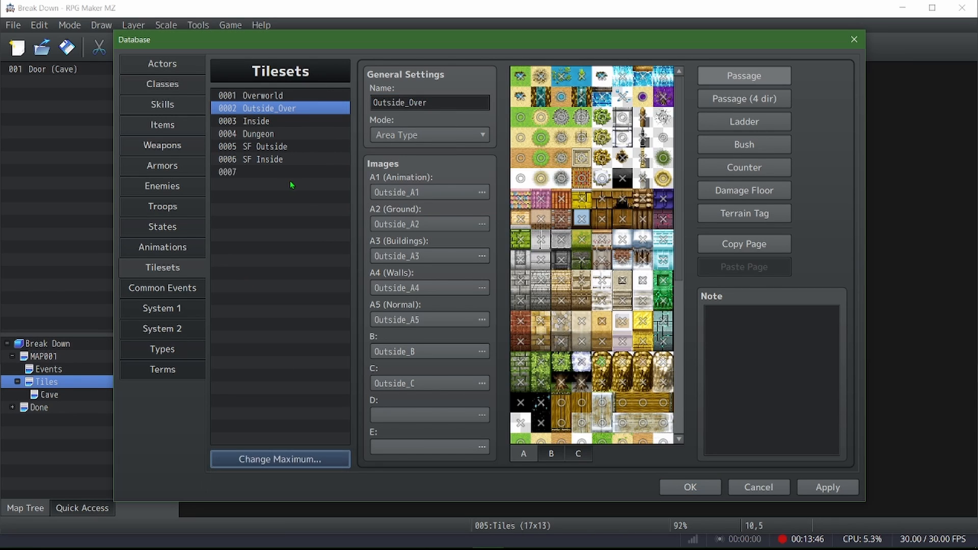
right_click(282, 172)
left_click(327, 197)
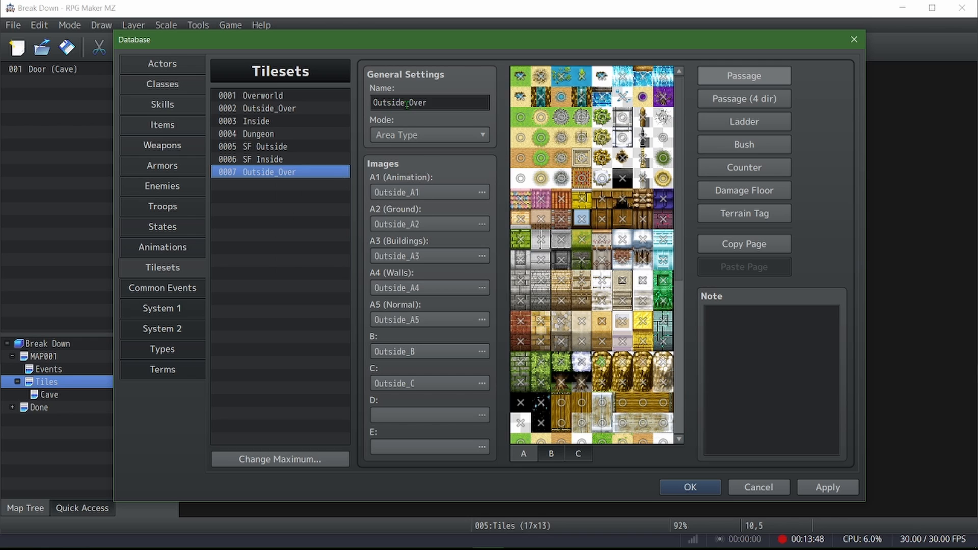
Rename the duplicated tileset in entry 0007 as Outside_Under.
double_click(430, 104)
left_click(425, 103)
double_click(418, 104)
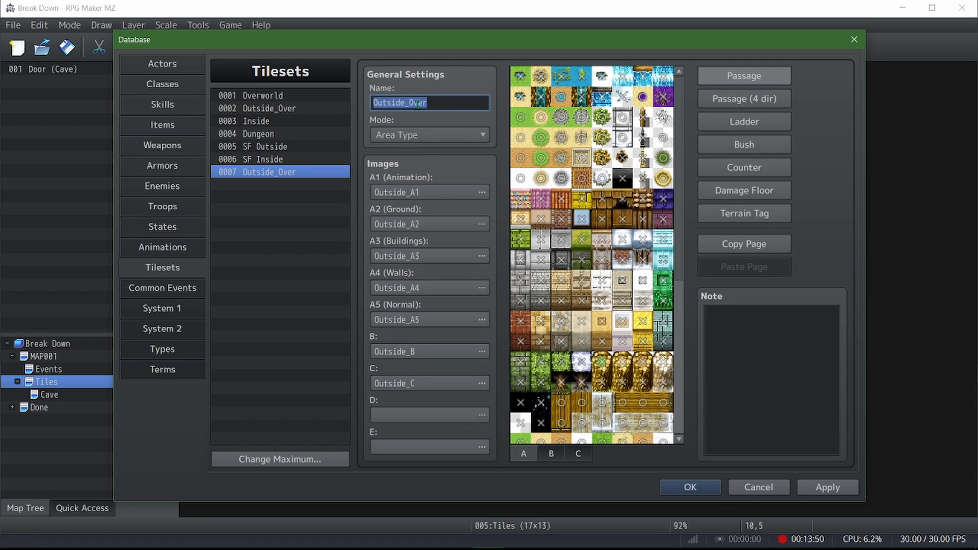
left_click(418, 105)
key("BackSpace")
key("BackSpace")
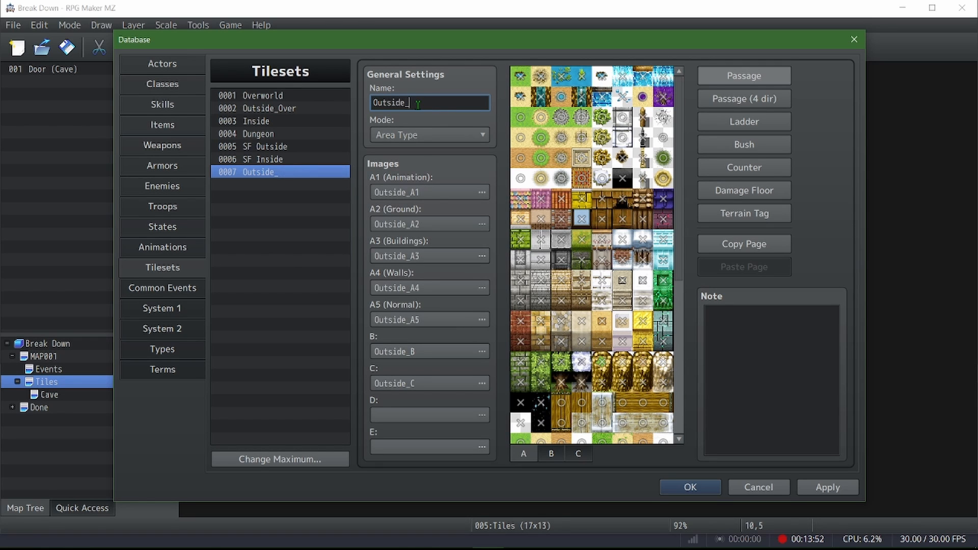
type("Under")
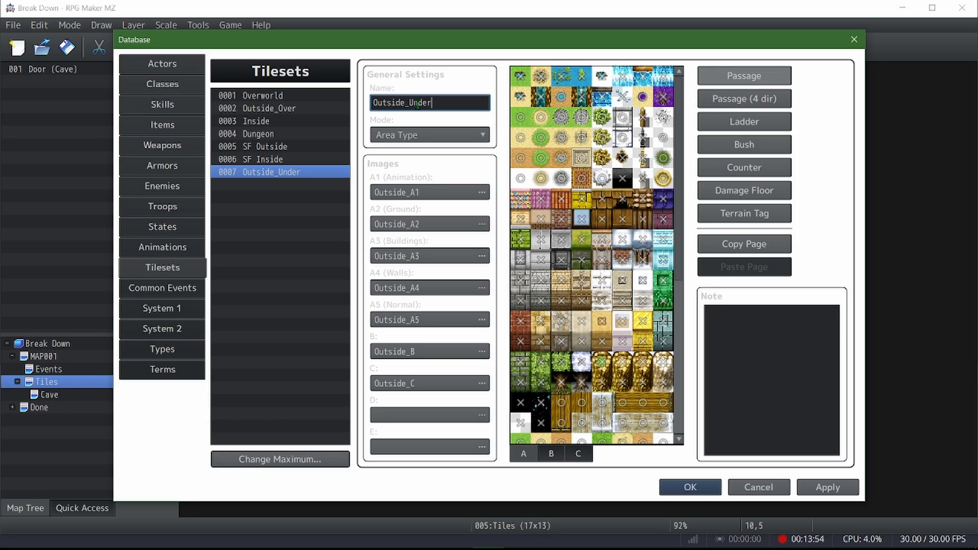
Set the Passage of the brown wooden bridge tiles on Outside_Under's page A to star and save the database changes.
scroll(566, 402, "down", 1)
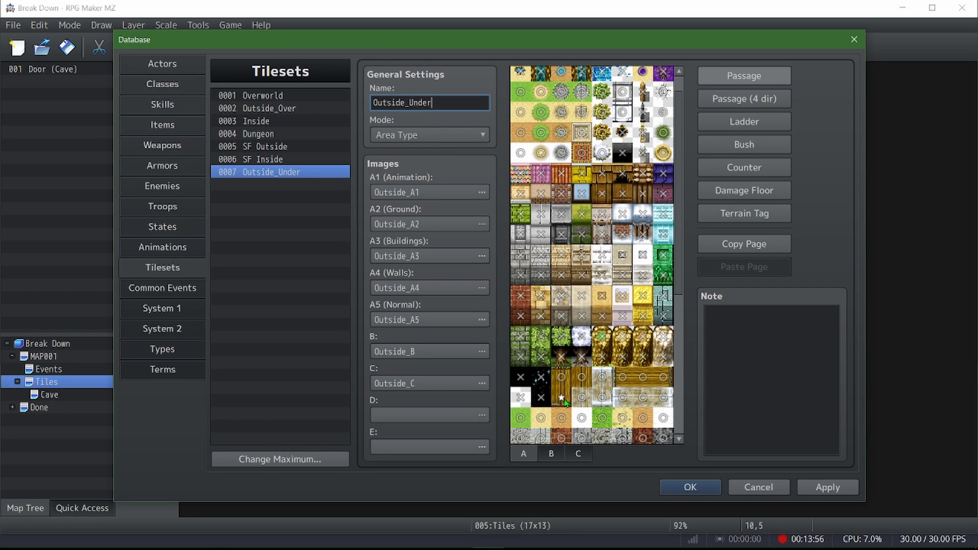
left_click(562, 377)
left_click(582, 377)
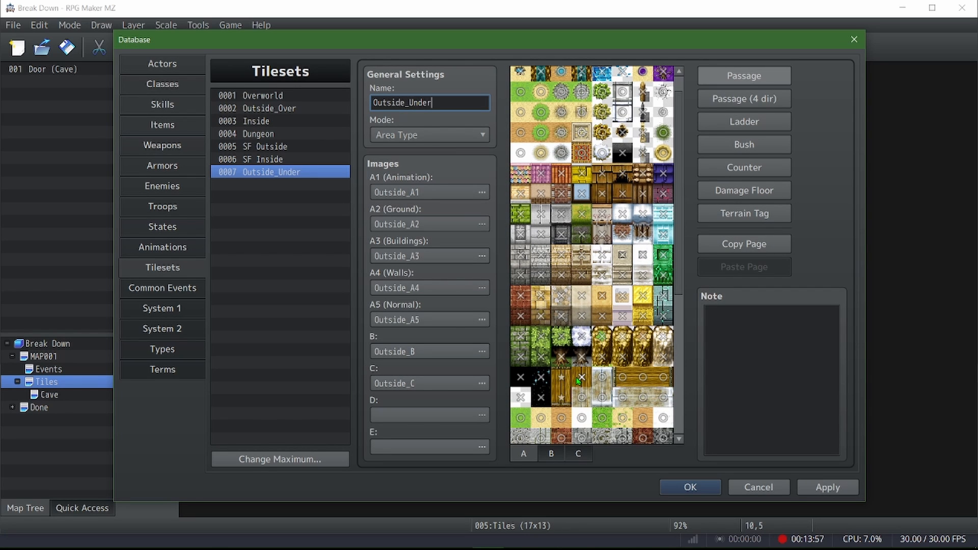
left_click(623, 377)
left_click(643, 377)
left_click(663, 378)
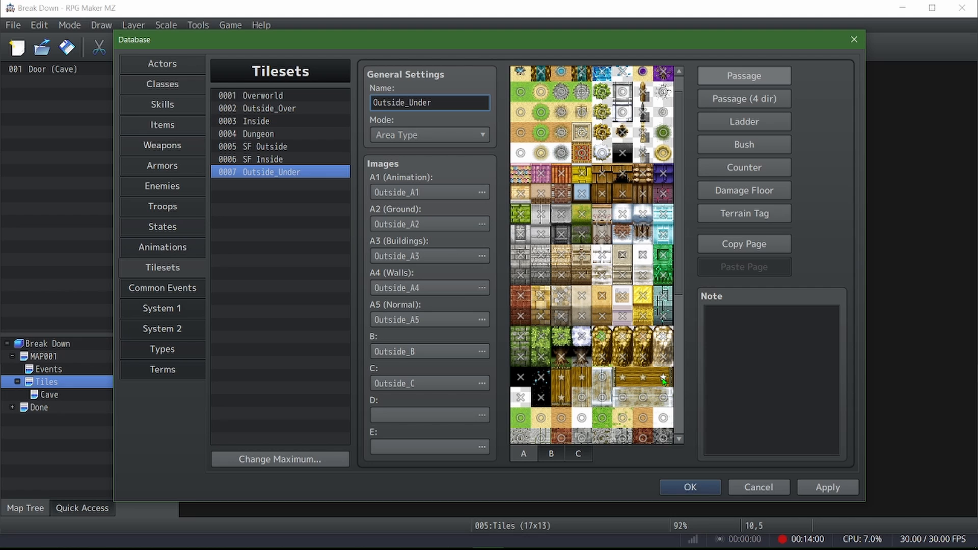
left_click(690, 488)
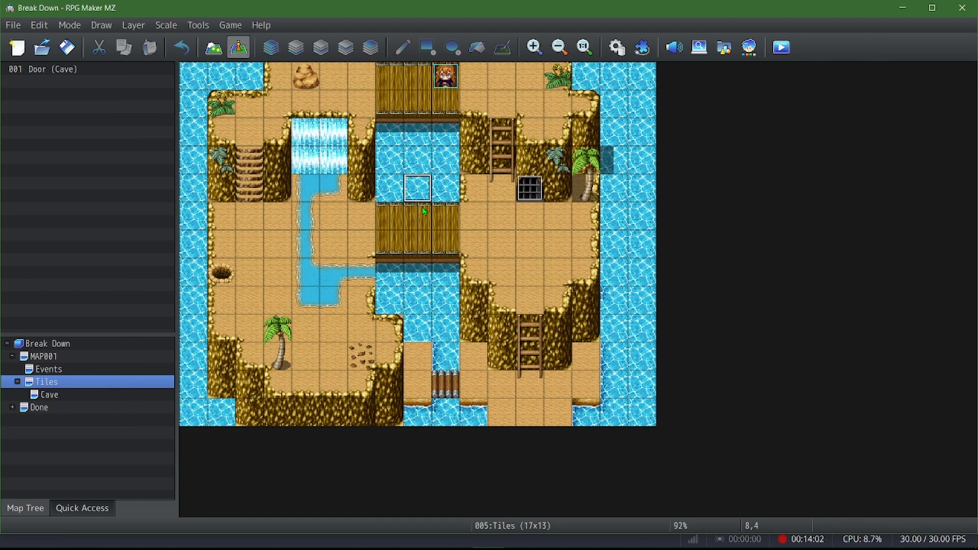
Create an event on a water tile between the two brown wooden bridges that changes the tileset to Outside_Under.
left_click(417, 272)
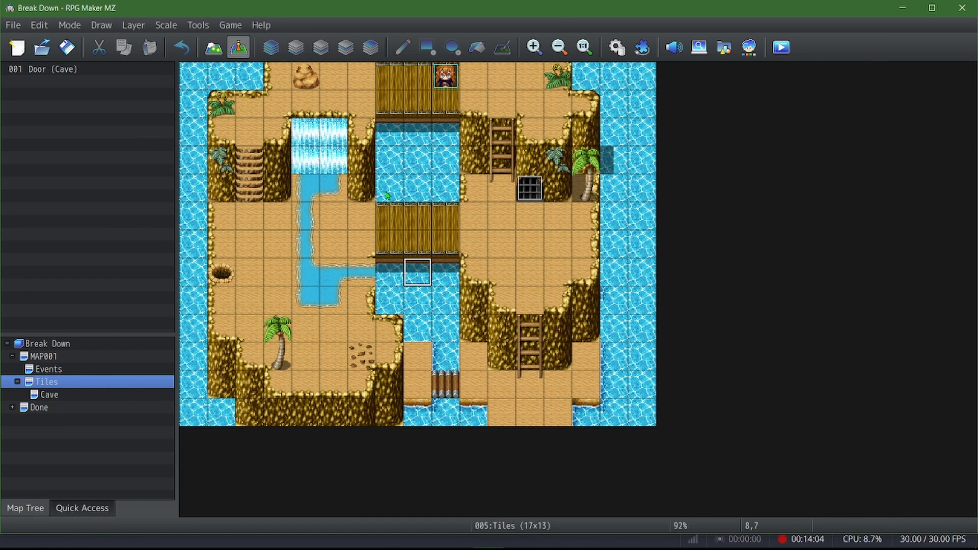
double_click(389, 168)
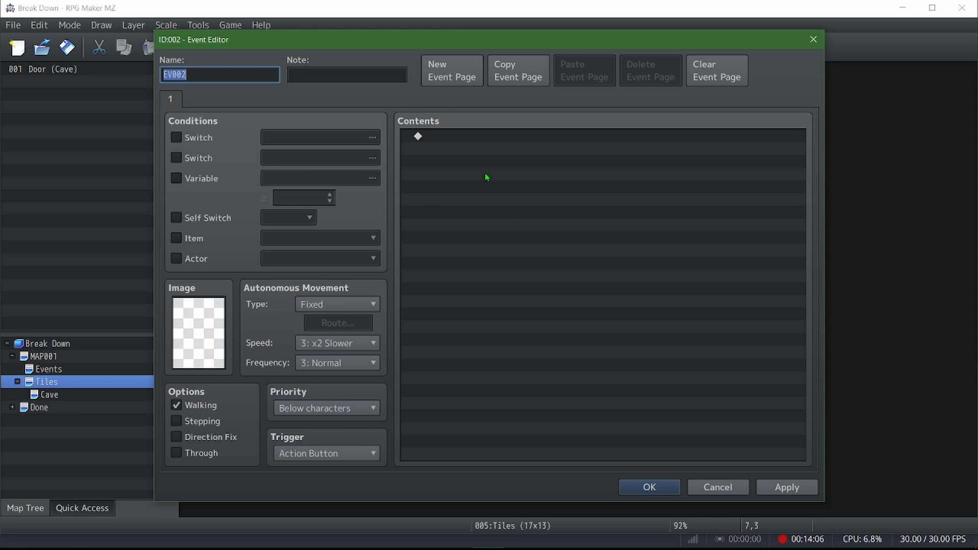
left_click(467, 145)
double_click(468, 144)
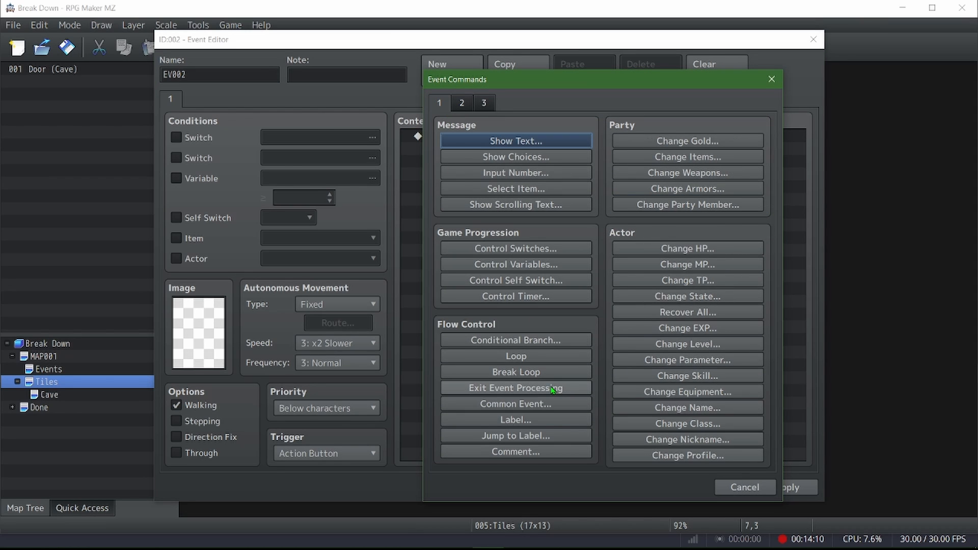
left_click(463, 104)
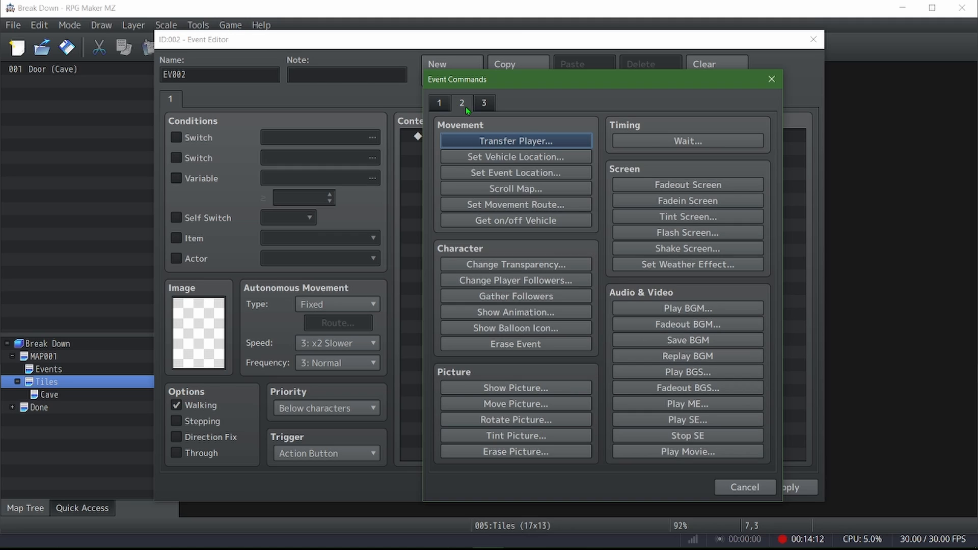
left_click(483, 105)
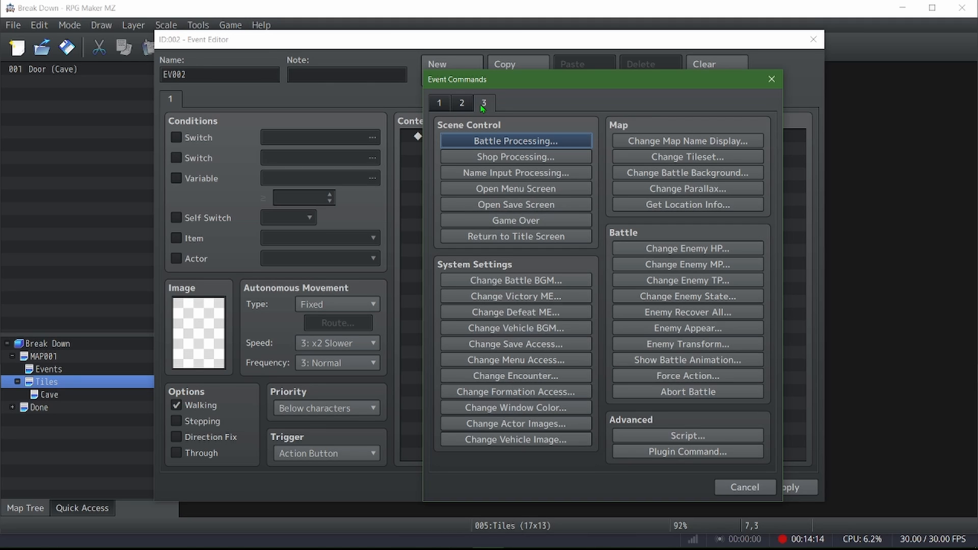
left_click(687, 157)
left_click(596, 291)
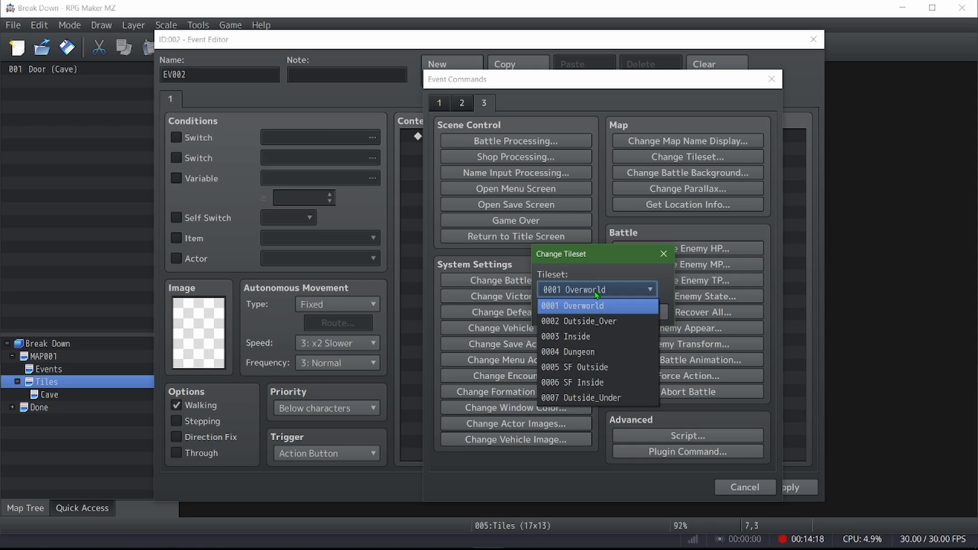
left_click(612, 400)
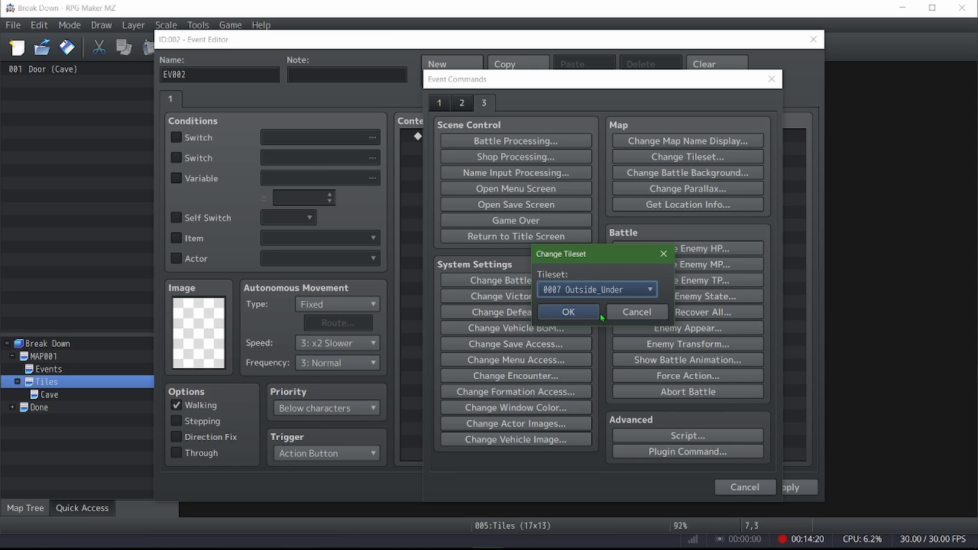
left_click(565, 310)
left_click(774, 489)
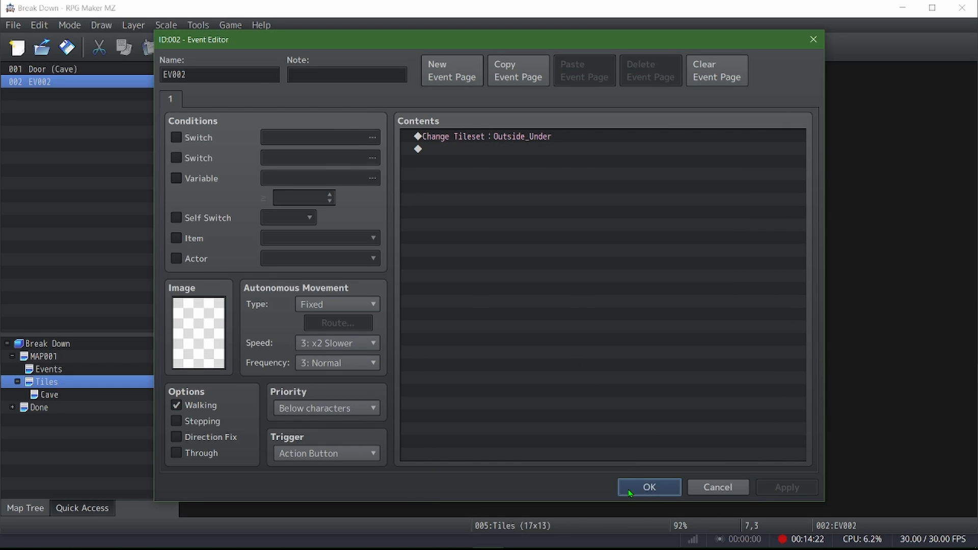
left_click(650, 488)
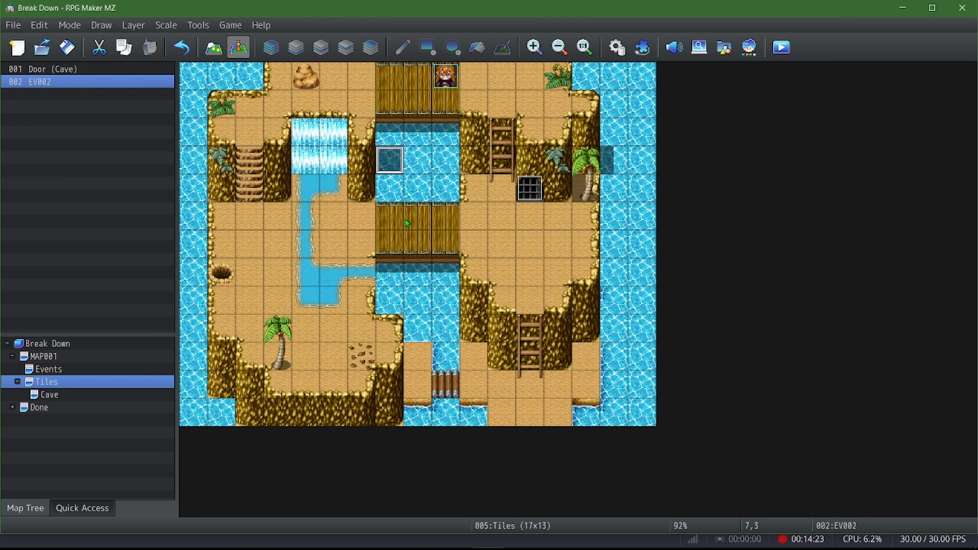
Delete the tileset-changing event from the water between the bridges.
double_click(362, 225)
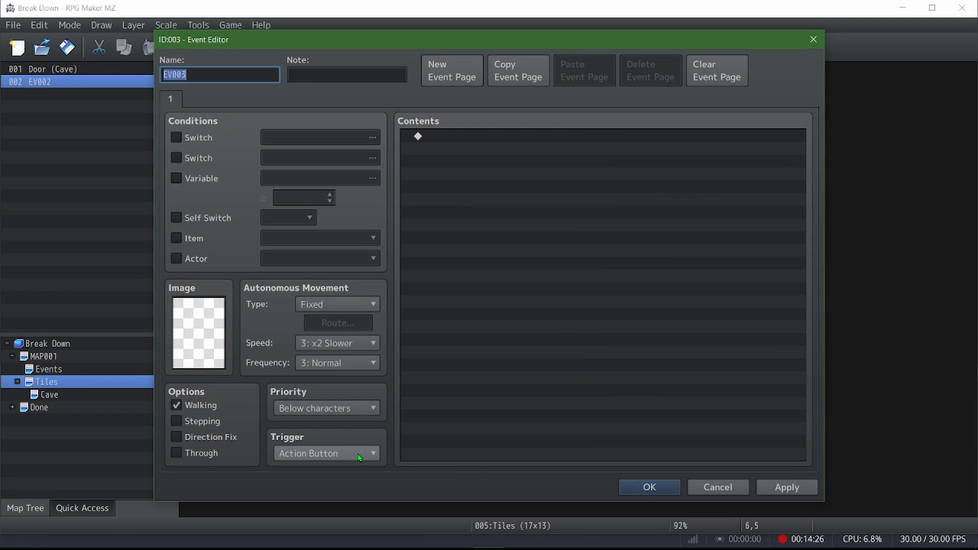
left_click(718, 487)
left_click(388, 169)
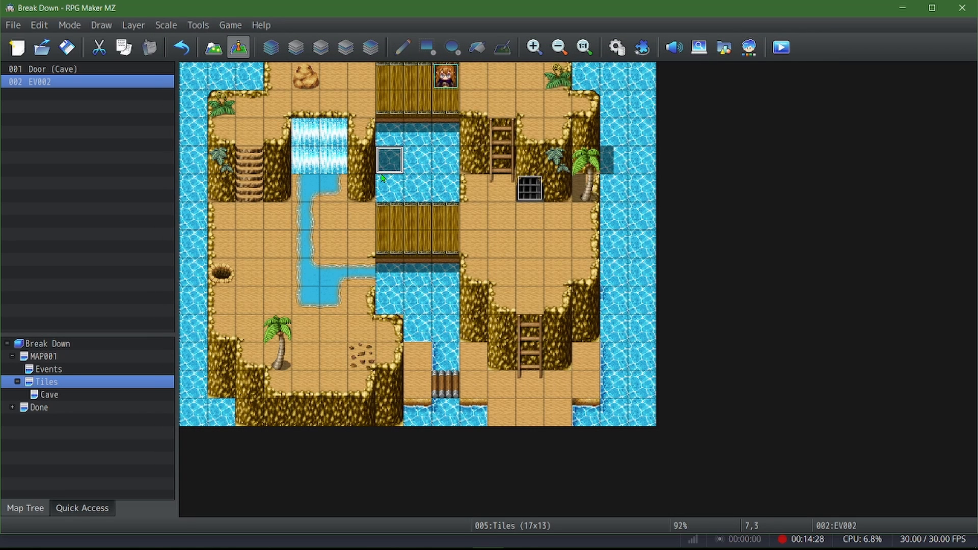
key("Delete")
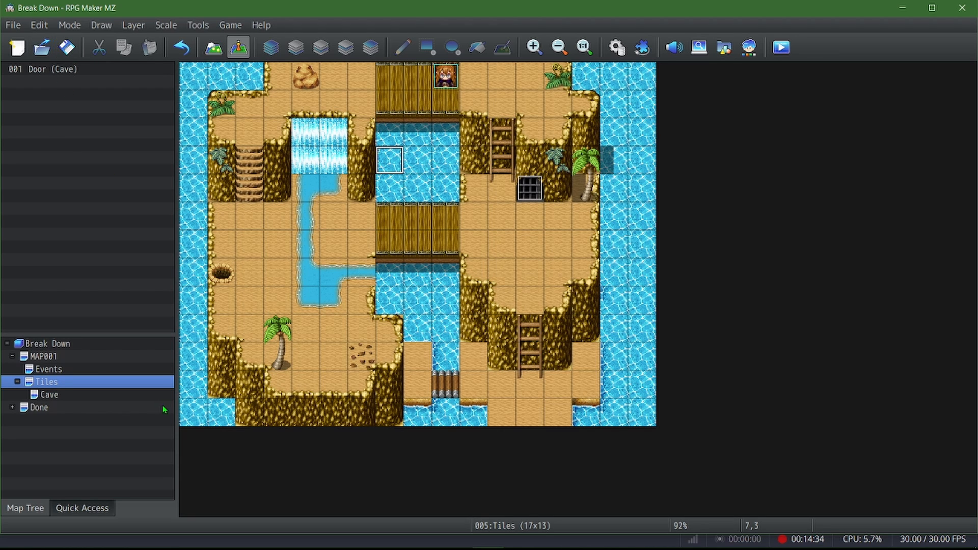
Open Inside_A2.png from the project's img/tilesets folder and examine how its floor, carpet and table autotiles are laid out.
left_click(173, 535)
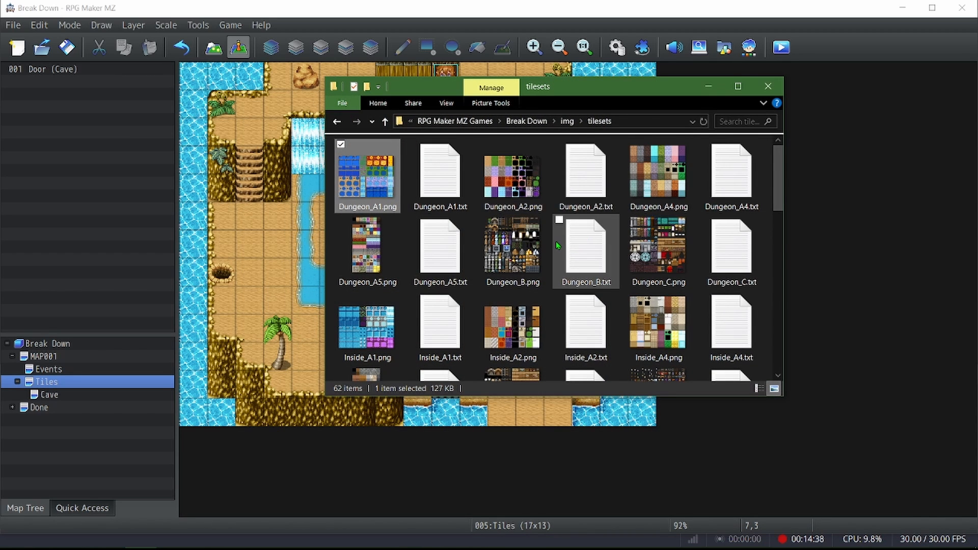
scroll(558, 245, "down", 5)
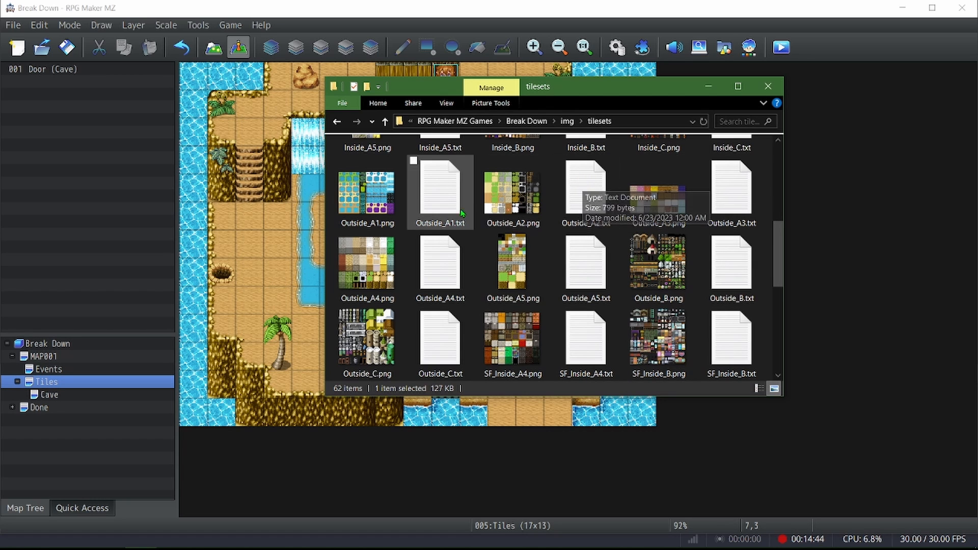
left_click(519, 192)
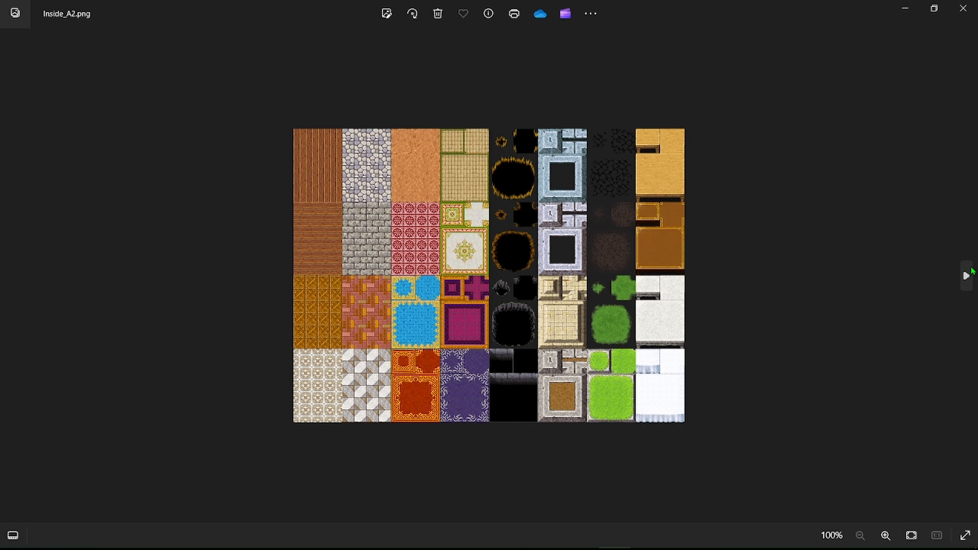
scroll(607, 164, "up", 6)
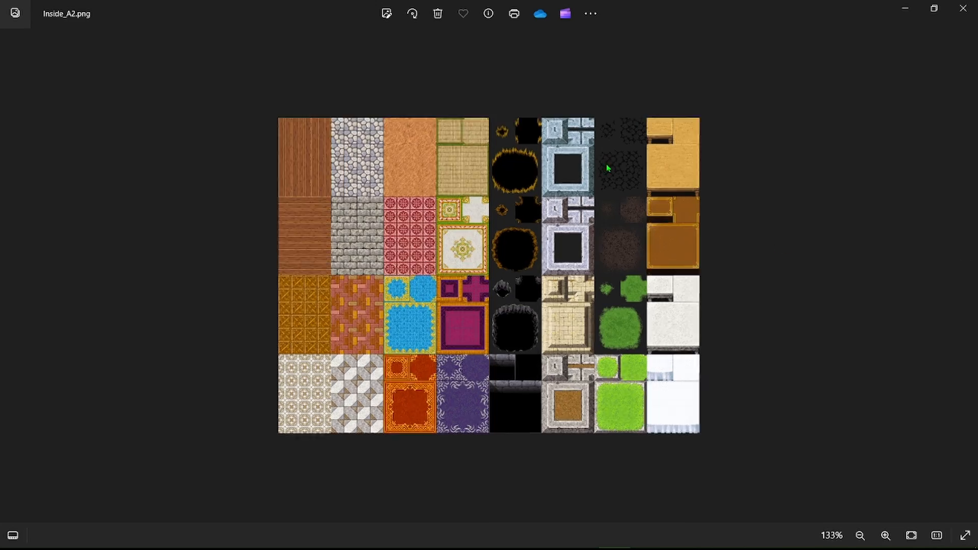
scroll(717, 126, "up", 4)
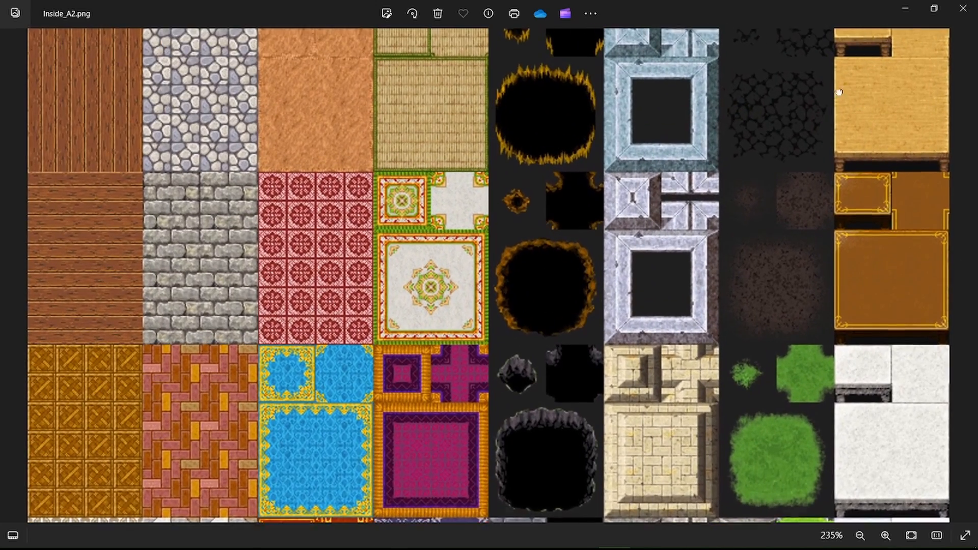
scroll(602, 225, "down", 8)
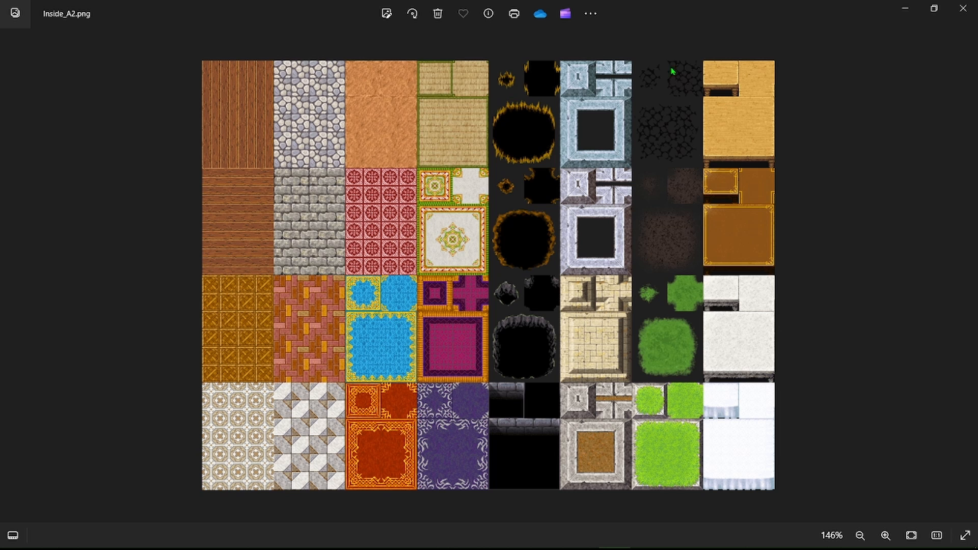
scroll(656, 199, "up", 2)
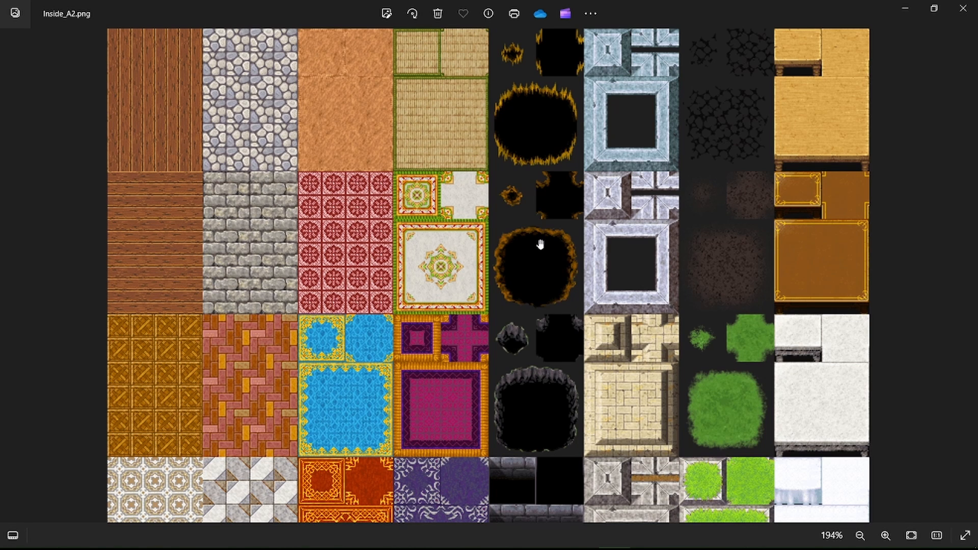
scroll(541, 245, "down", 1)
scroll(539, 240, "up", 2)
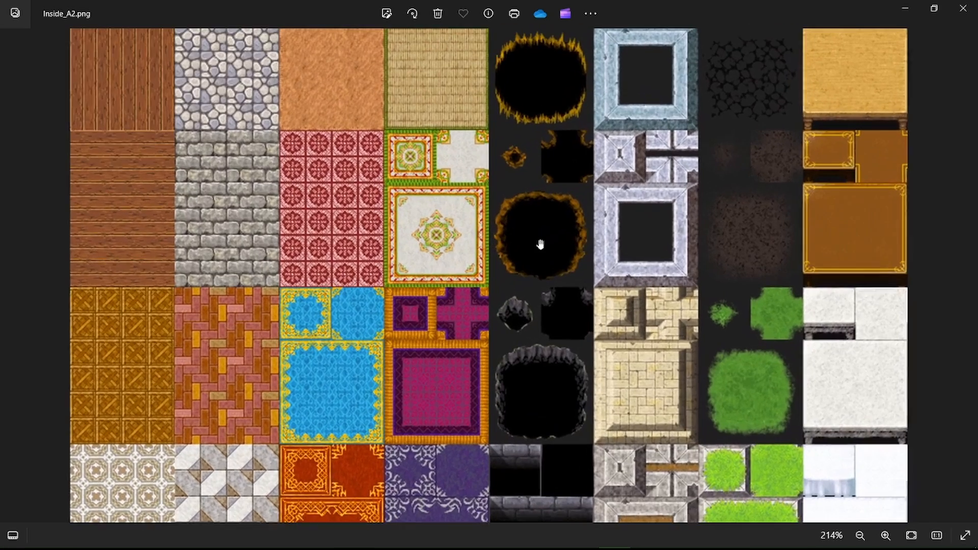
scroll(668, 148, "up", 2)
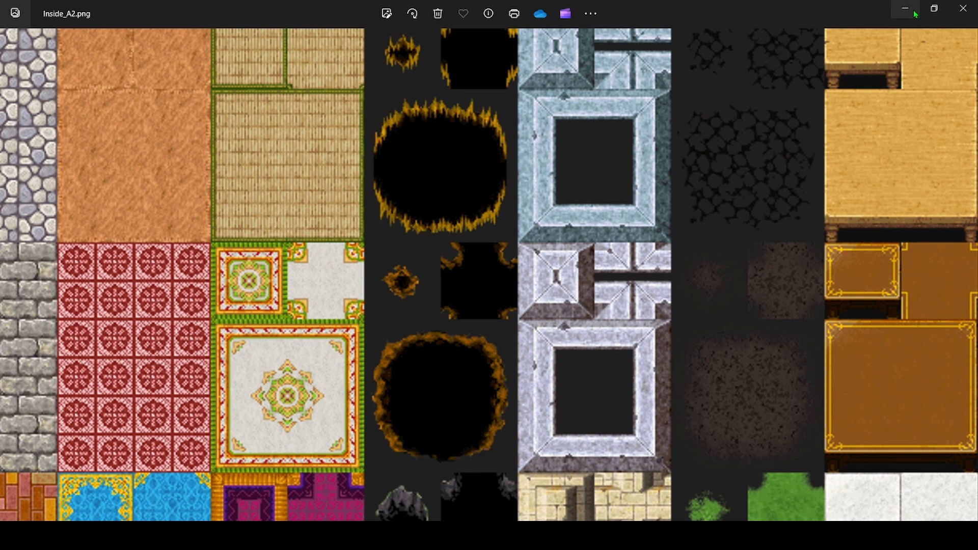
Switch to GIMP and examine the autotile grid layouts in Dungeon_A2.xcf and Inside_A2.xcf, looking closely at the carpet tiles.
scroll(536, 304, "down", 3)
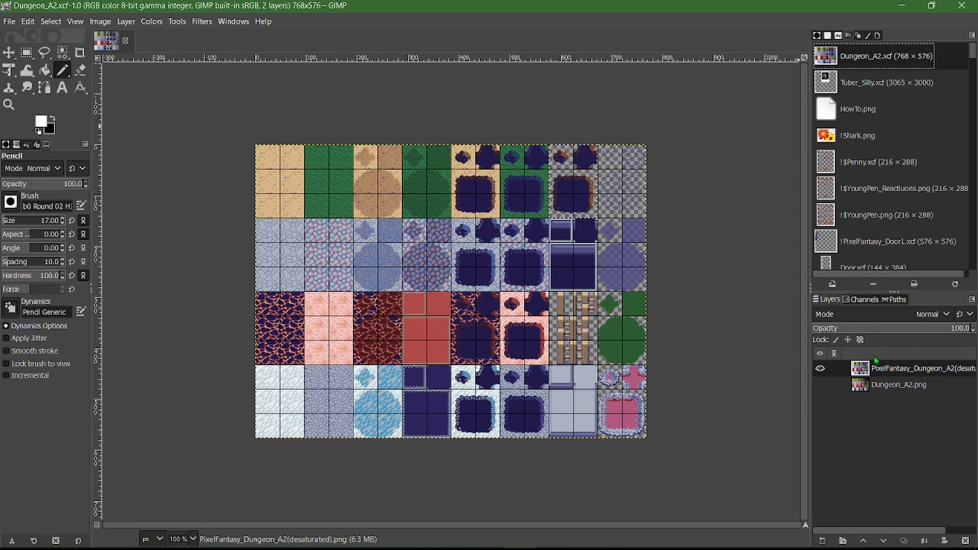
scroll(880, 135, "down", 6)
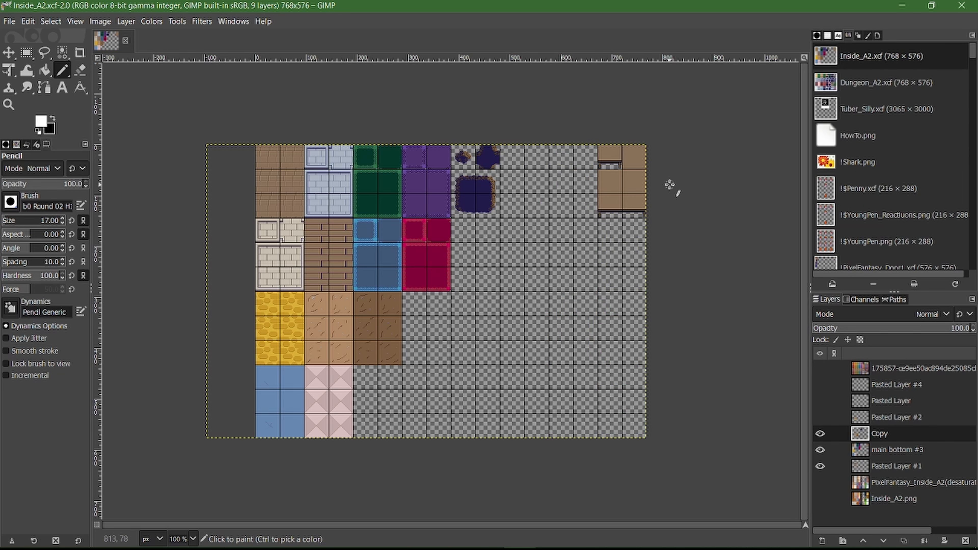
scroll(284, 192, "up", 1, "ctrl")
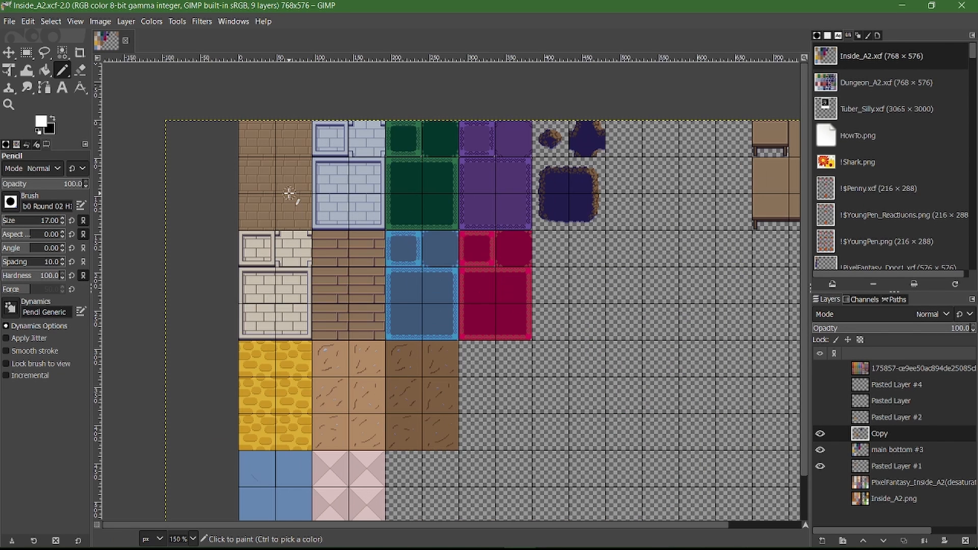
scroll(418, 96, "up", 4, "ctrl")
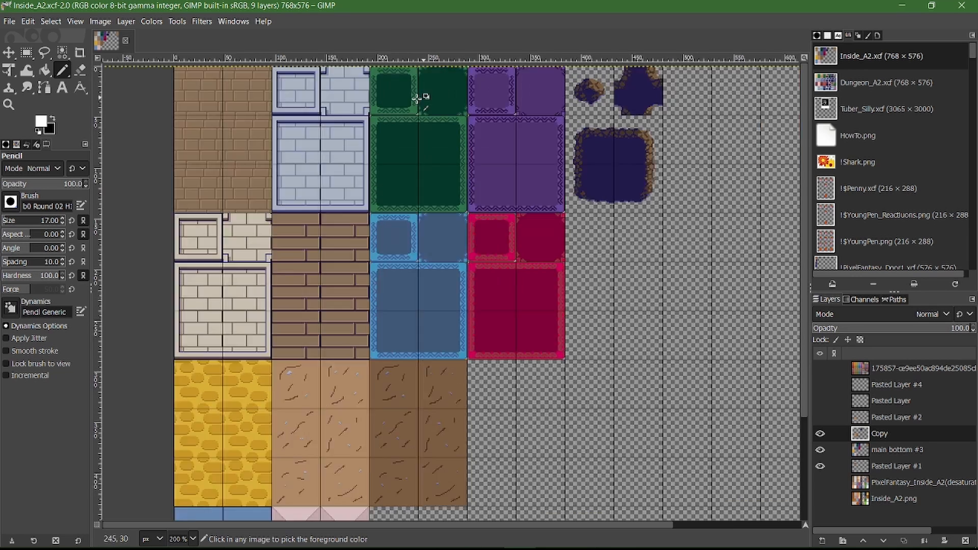
scroll(371, 105, "up", 2)
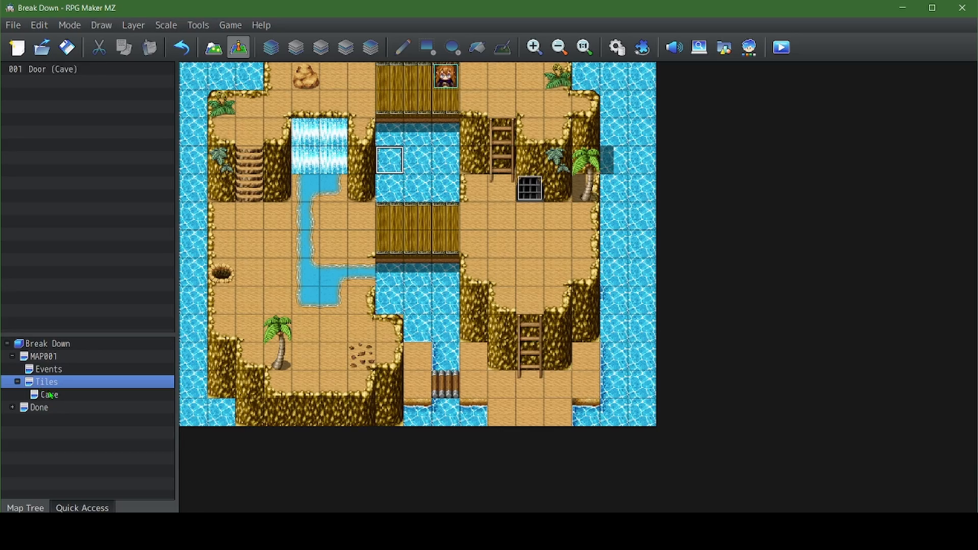
Switch to RPG Maker MZ and open the Cave map in map editing mode.
left_click(49, 395)
left_click(216, 50)
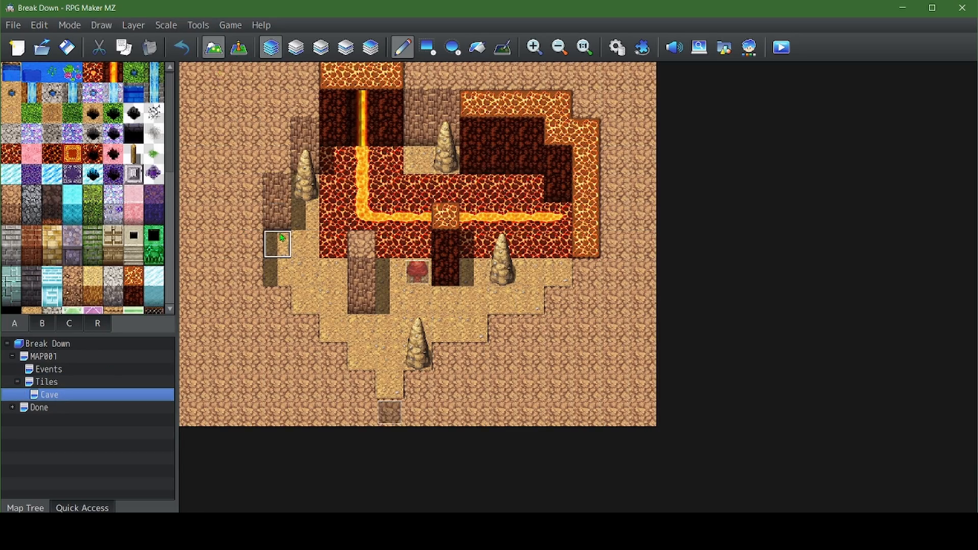
scroll(276, 244, "up", 5, "ctrl")
scroll(385, 412, "down", 4)
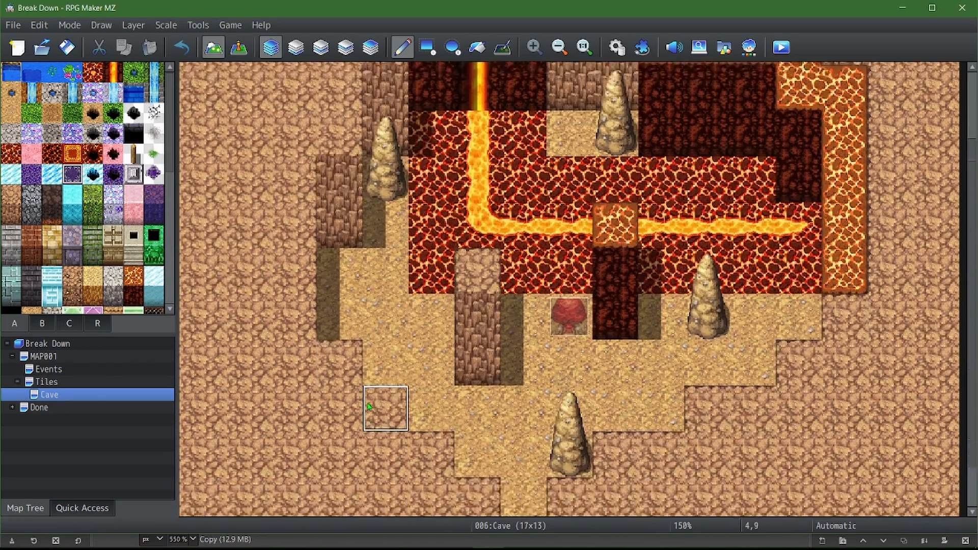
scroll(381, 412, "down", 2, "ctrl")
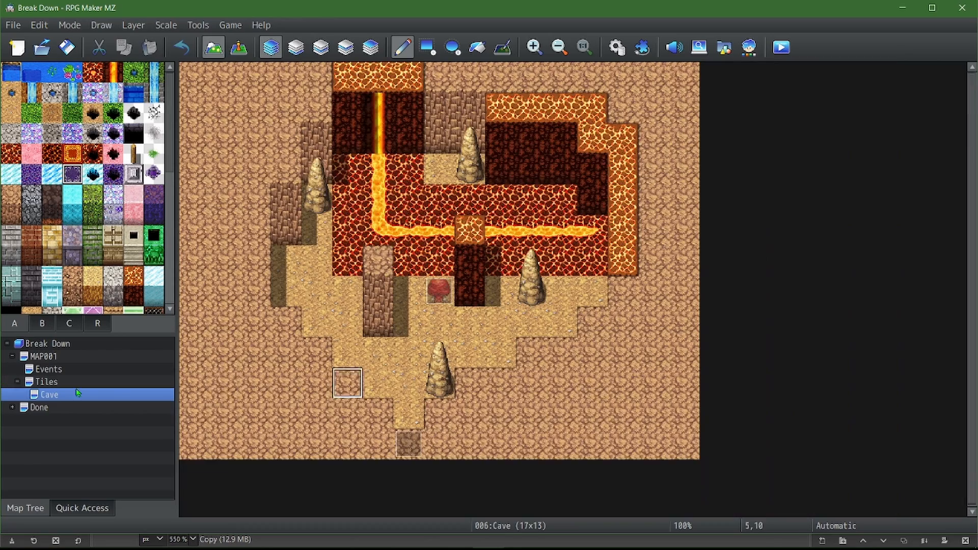
scroll(643, 457, "up", 2, "ctrl")
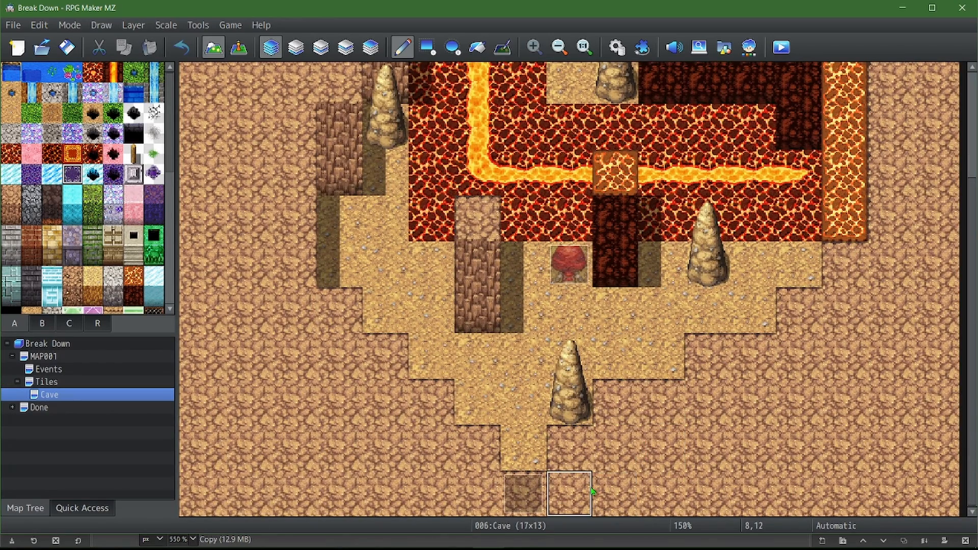
scroll(646, 467, "down", 2, "ctrl")
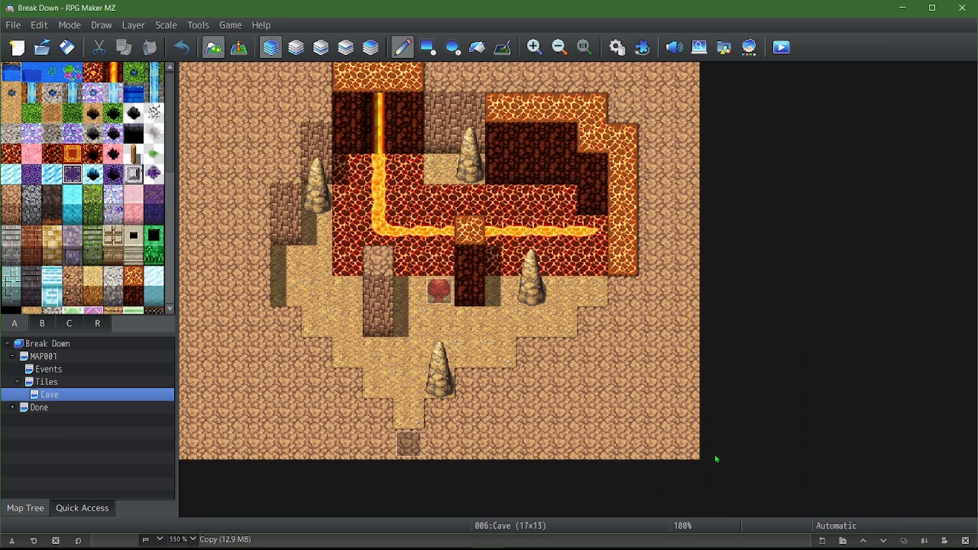
Paint a 3 by 4 tile rectangle and a 3 by 3 tile cross of purple carpet autotile on layer 4 of the Cave map.
key("ctrl+z")
left_click(371, 48)
mouse_move(279, 302)
left_mouse_down()
mouse_move(250, 382)
mouse_move(224, 326)
mouse_move(265, 320)
mouse_move(255, 382)
mouse_move(224, 384)
left_mouse_up()
mouse_move(378, 321)
left_mouse_down()
mouse_move(376, 384)
mouse_move(346, 352)
mouse_move(407, 352)
left_mouse_up()
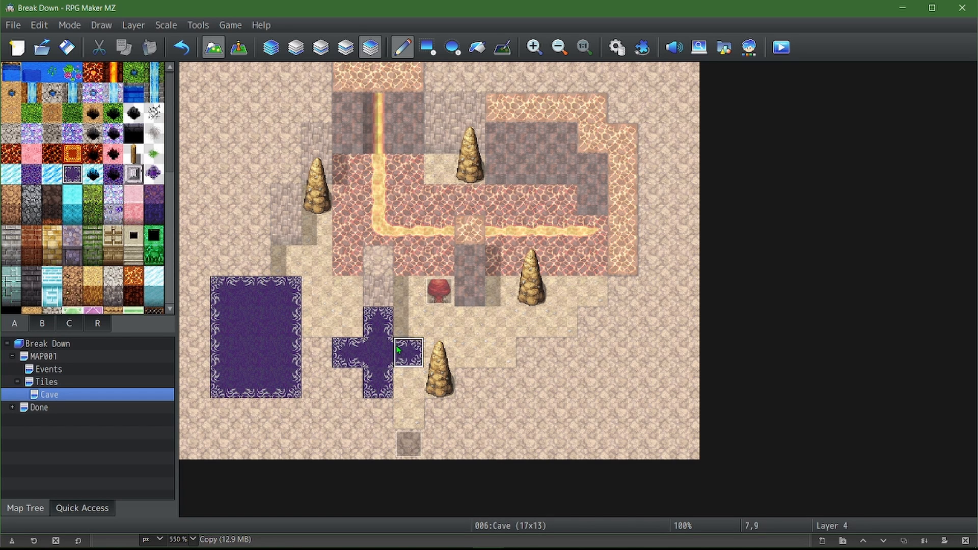
left_click(378, 357)
left_click(399, 343, "shift")
left_click(406, 353)
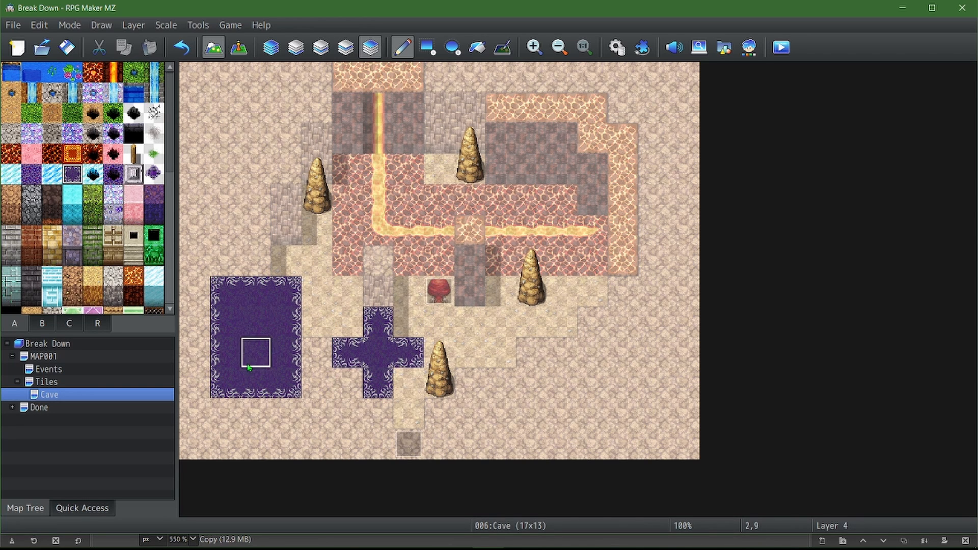
left_click(389, 353)
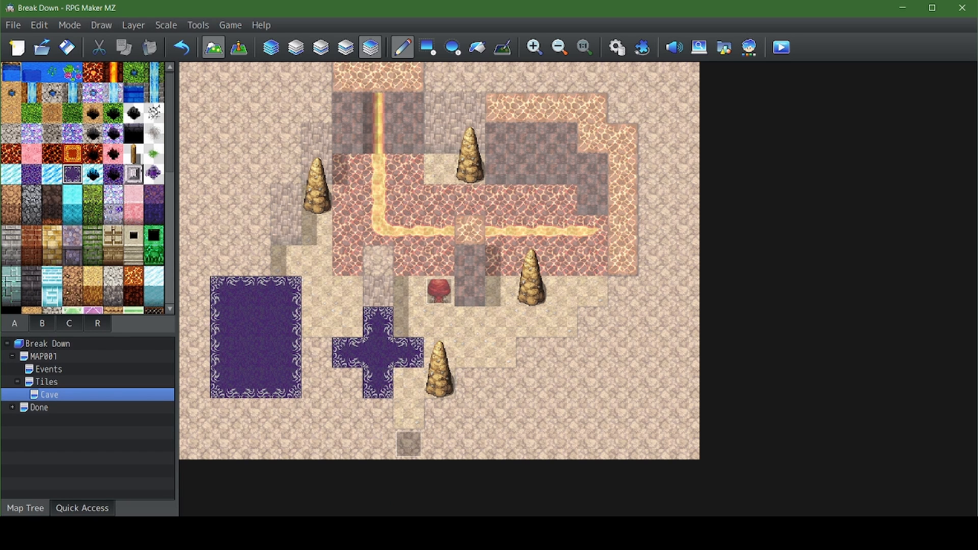
Switch to GIMP to look again at the green and purple carpet autotiles in Inside_A2.xcf, and return to RPG Maker MZ.
left_click(418, 535)
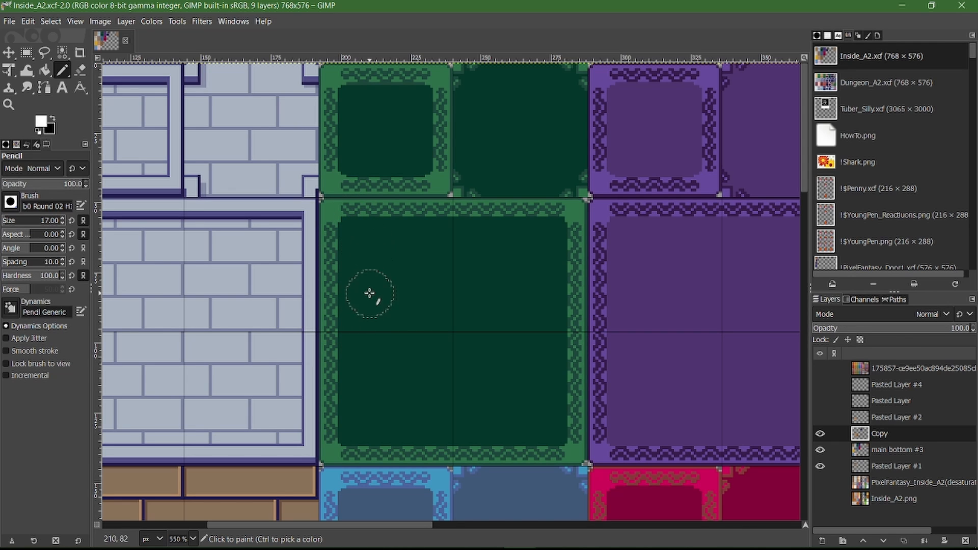
mouse_move(535, 539)
left_click(488, 535)
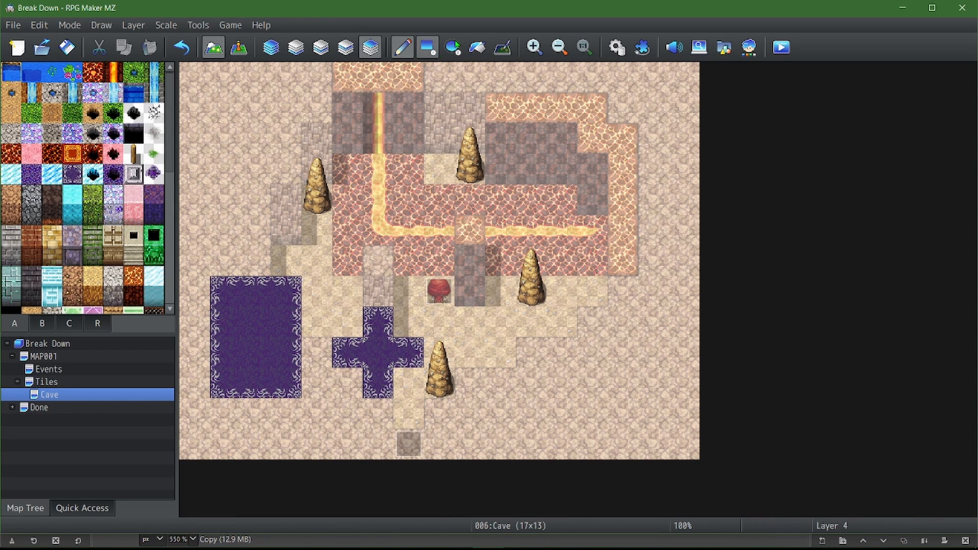
Erase both purple carpet shapes from layer 4 of the Cave map with Flood Fill and return to automatic layer selection.
left_click(477, 47)
left_click(376, 350)
left_click(249, 311)
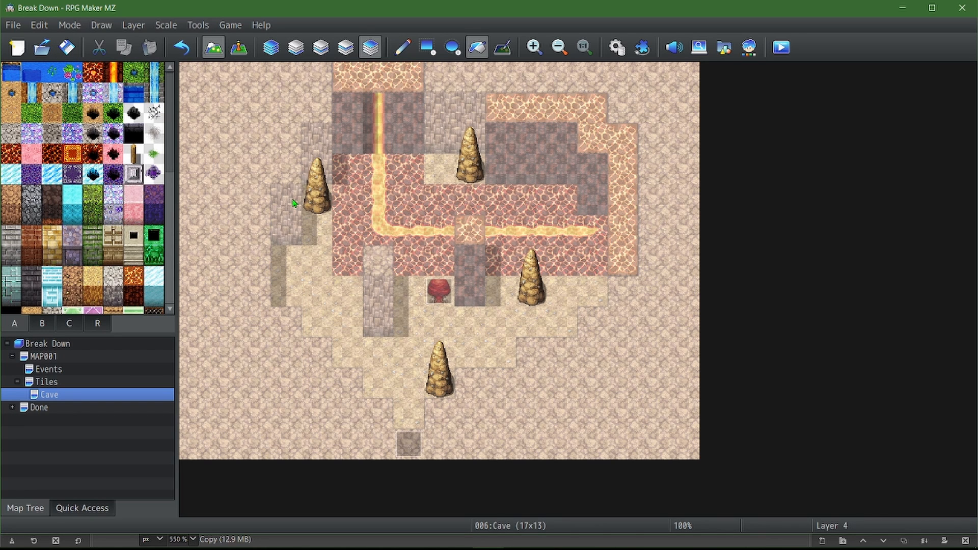
left_click(271, 47)
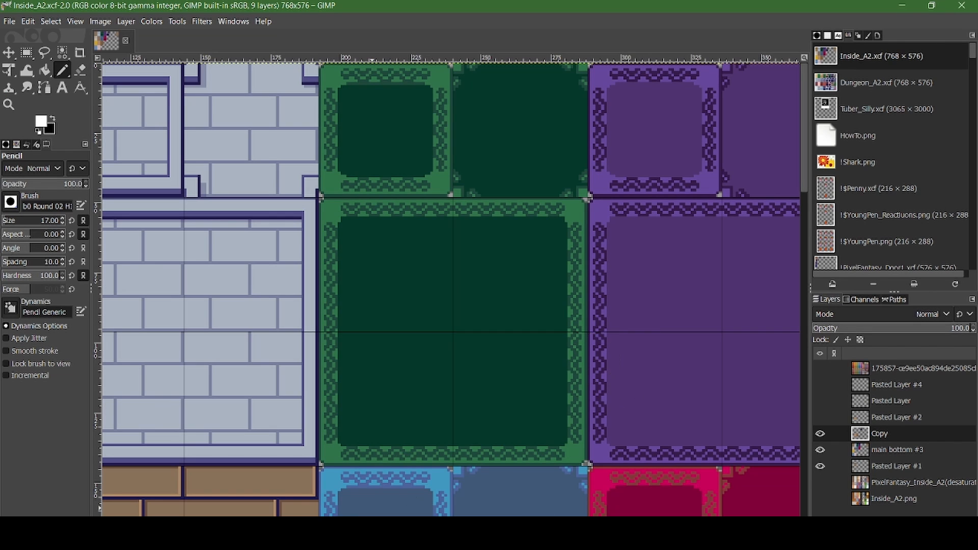
In GIMP, try moving the table autotile in Inside_A2.xcf downward across its grid lines, and undo both moves.
left_click_drag(326, 525, 694, 503)
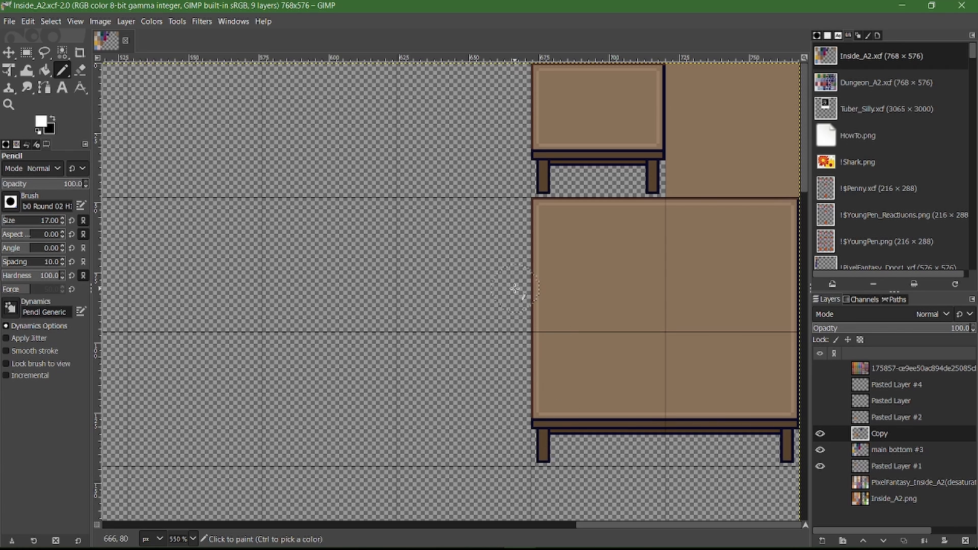
key("m")
left_click_drag(581, 303, 582, 339)
scroll(531, 464, "down", 2)
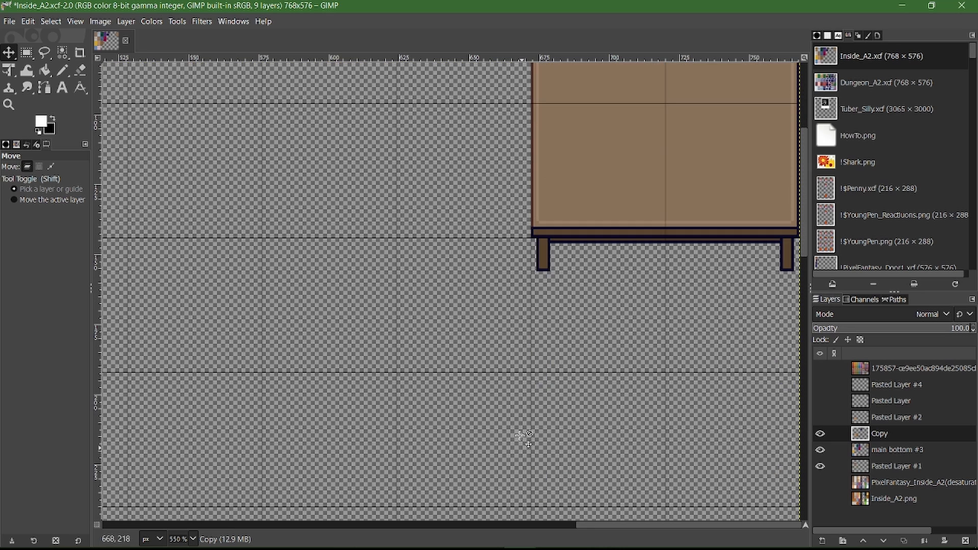
scroll(623, 298, "up", 2)
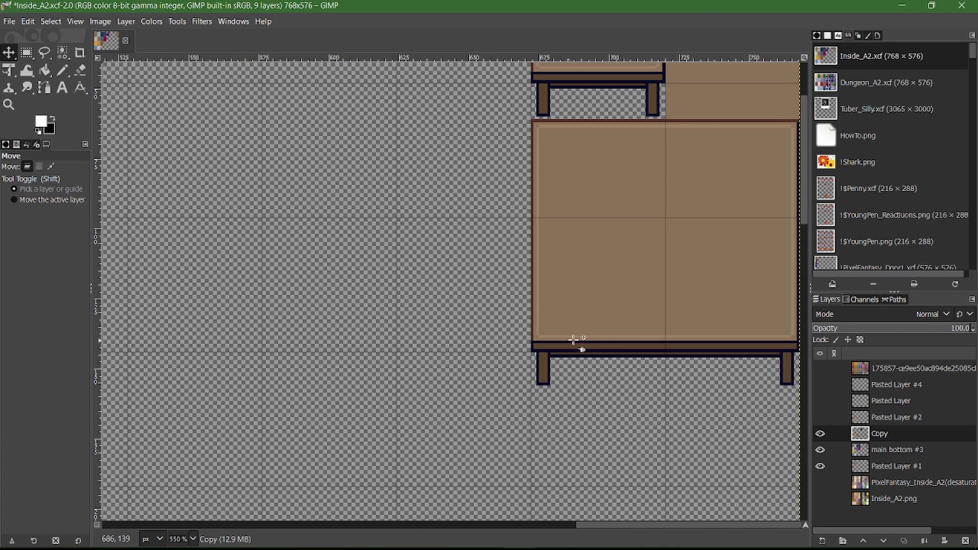
left_click_drag(607, 306, 602, 315)
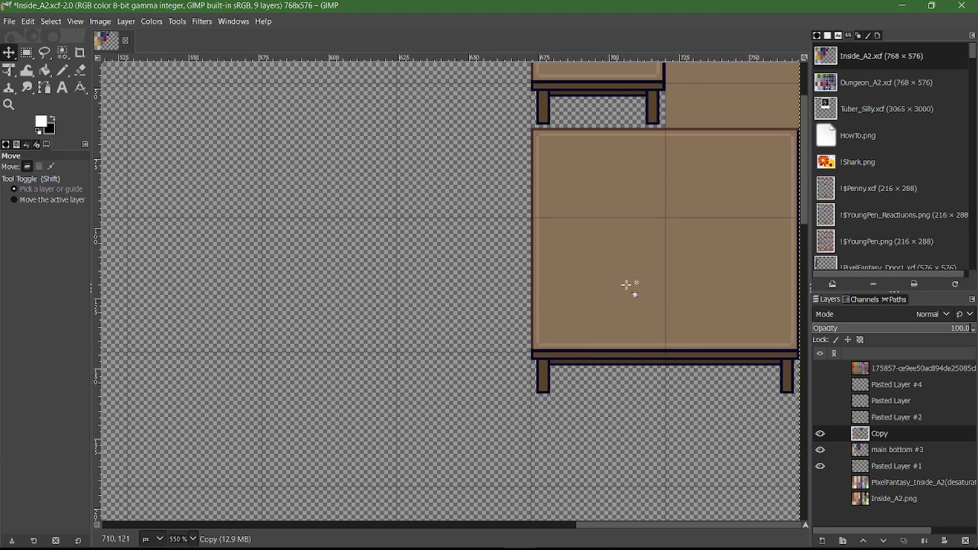
scroll(487, 356, "up", 2)
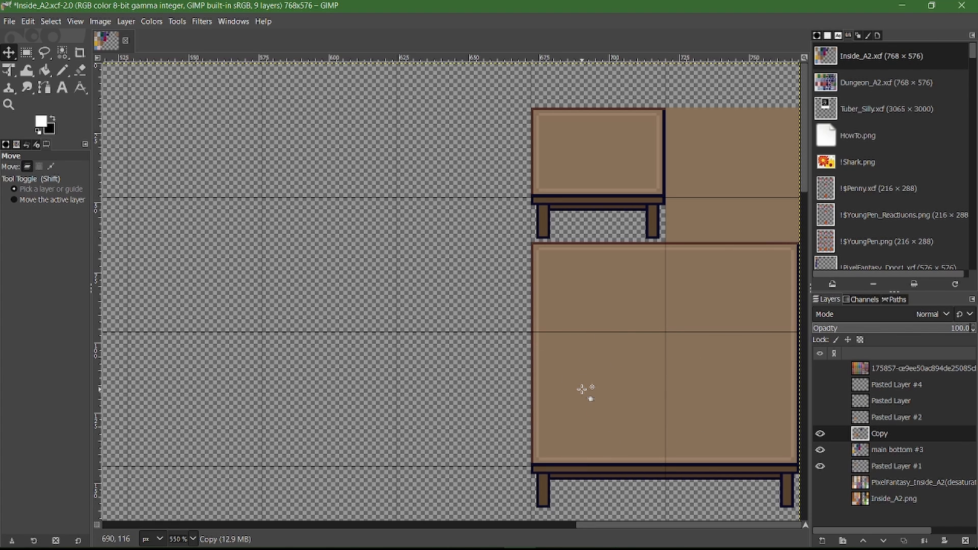
key("ctrl+z")
key("ctrl+z")
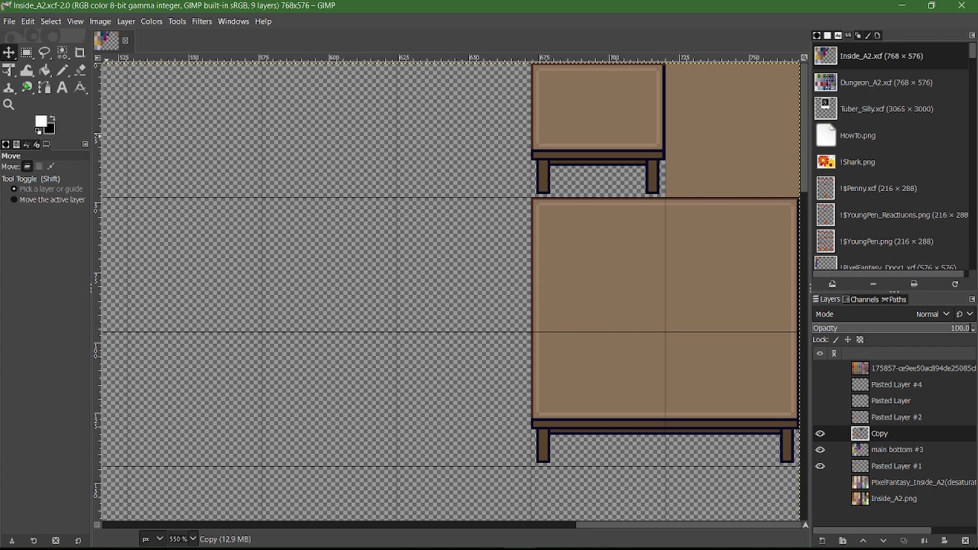
Open Inside_A4.xcf from the recently used images and show its grid.
scroll(175, 540, "down", 4)
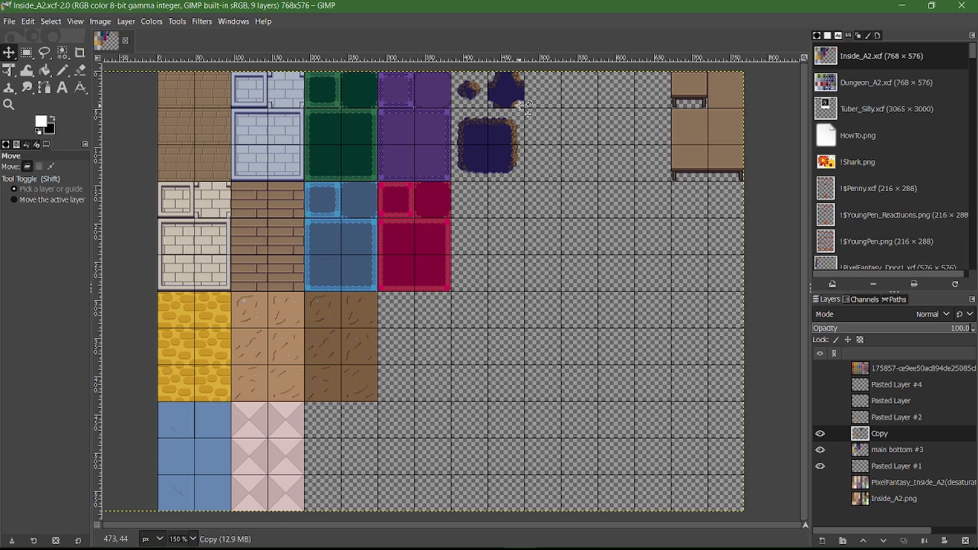
scroll(861, 193, "down", 5)
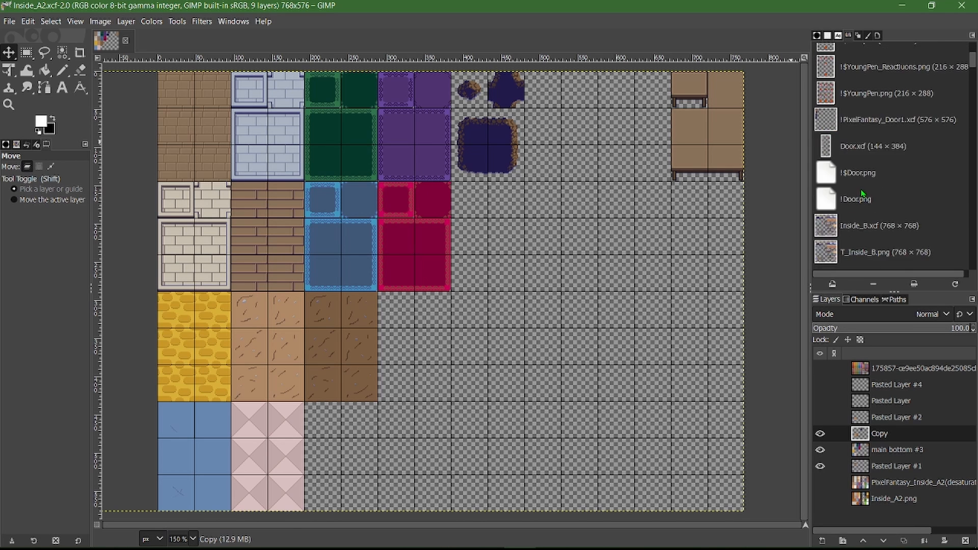
scroll(860, 198, "down", 4)
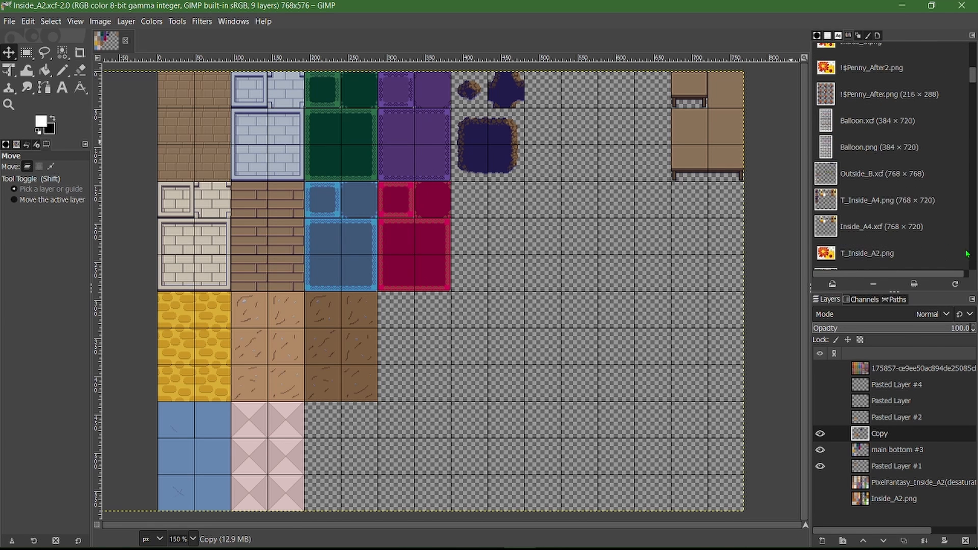
double_click(870, 227)
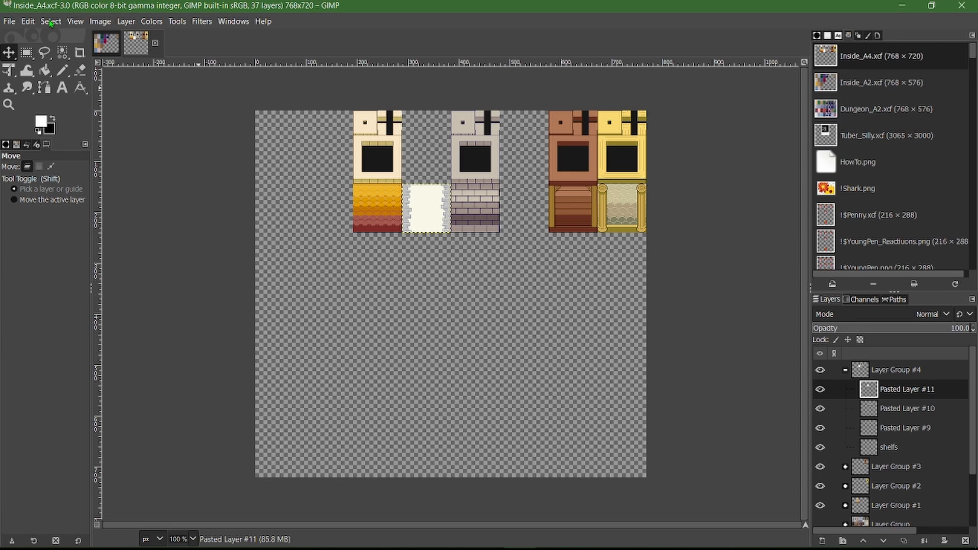
left_click(75, 22)
left_click(131, 284)
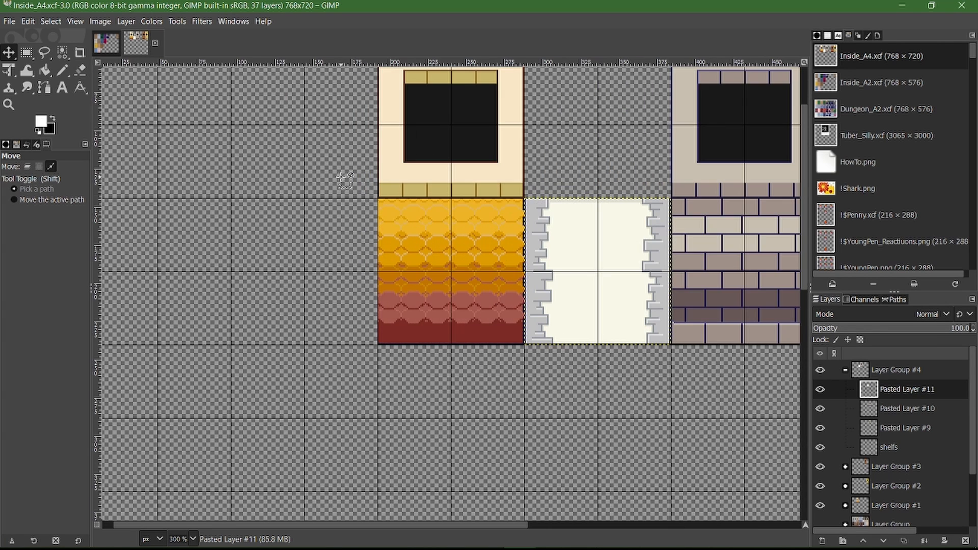
Examine how the wall-top and wall-face autotiles in Inside_A4.xcf line up with the grid, from the yellow walls to the wooden ones.
scroll(341, 173, "up", 3, "ctrl")
scroll(341, 173, "up", 3)
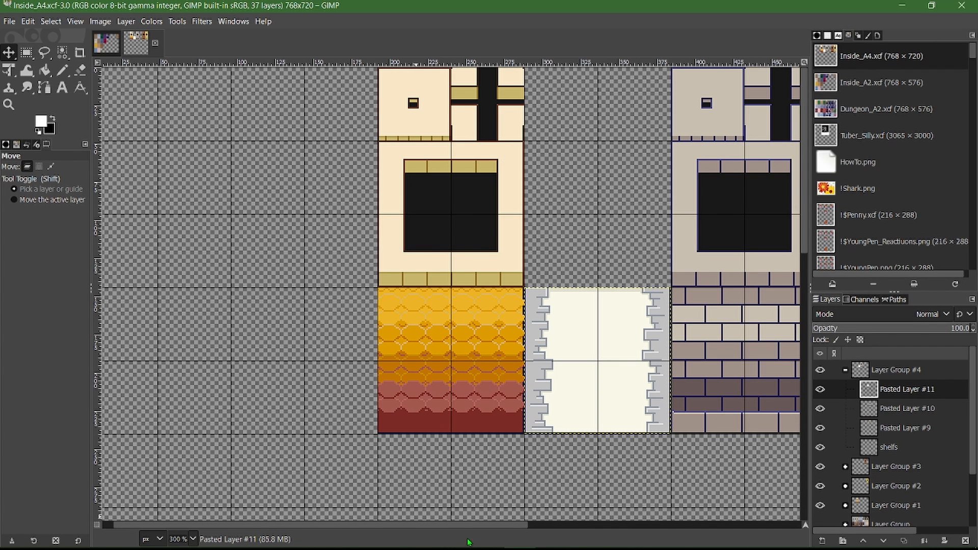
left_click_drag(469, 531, 506, 528)
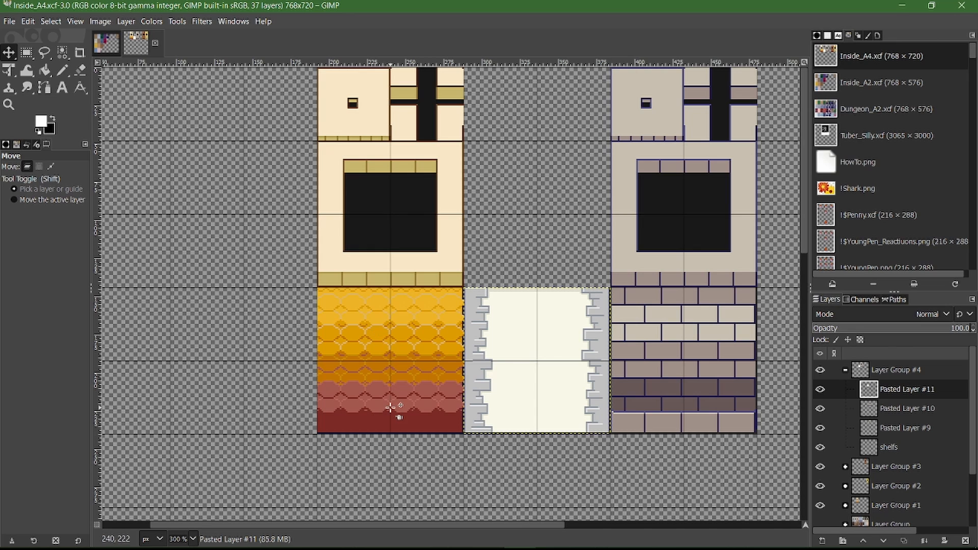
scroll(391, 408, "down", 3)
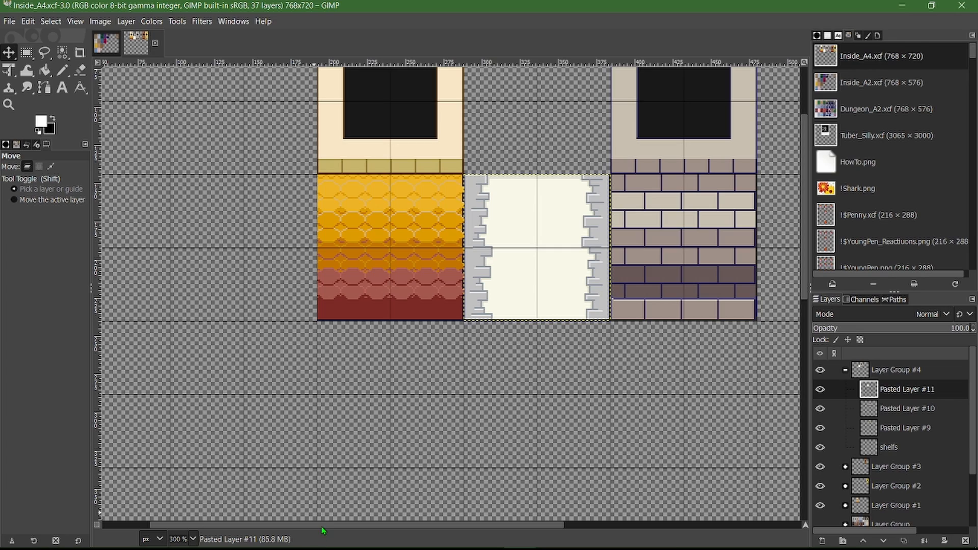
left_click_drag(324, 525, 504, 469)
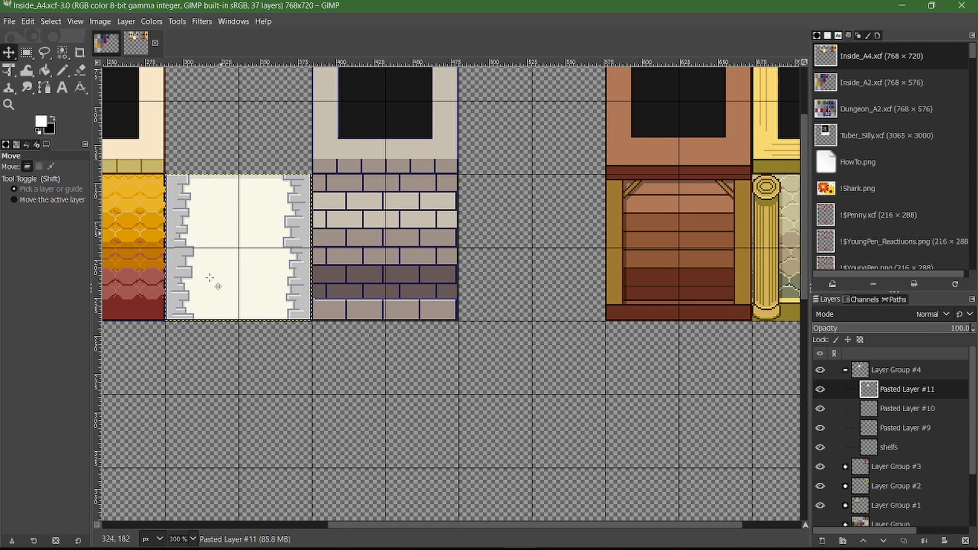
scroll(260, 392, "up", 3)
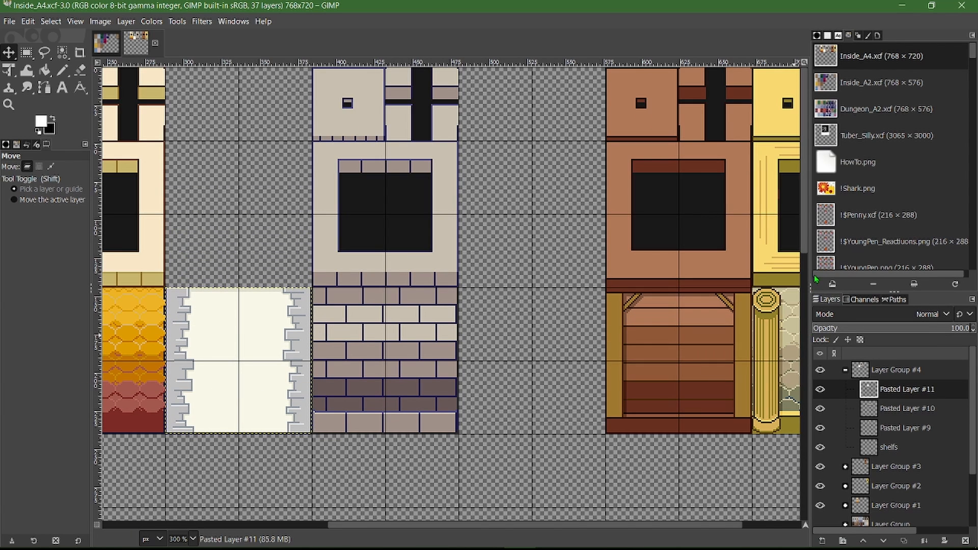
Find Inside_A5.xcf among the recently used images and open it.
scroll(857, 244, "down", 10)
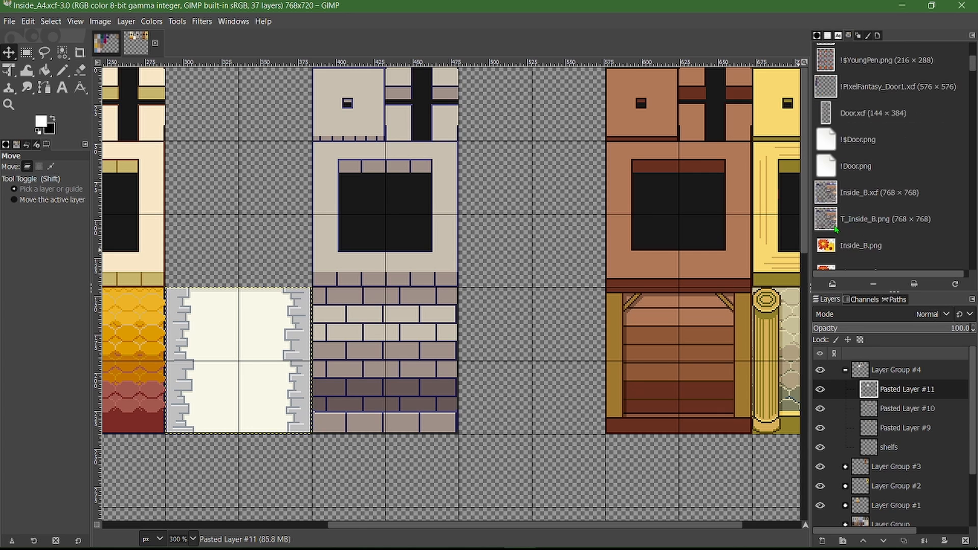
scroll(836, 230, "down", 5)
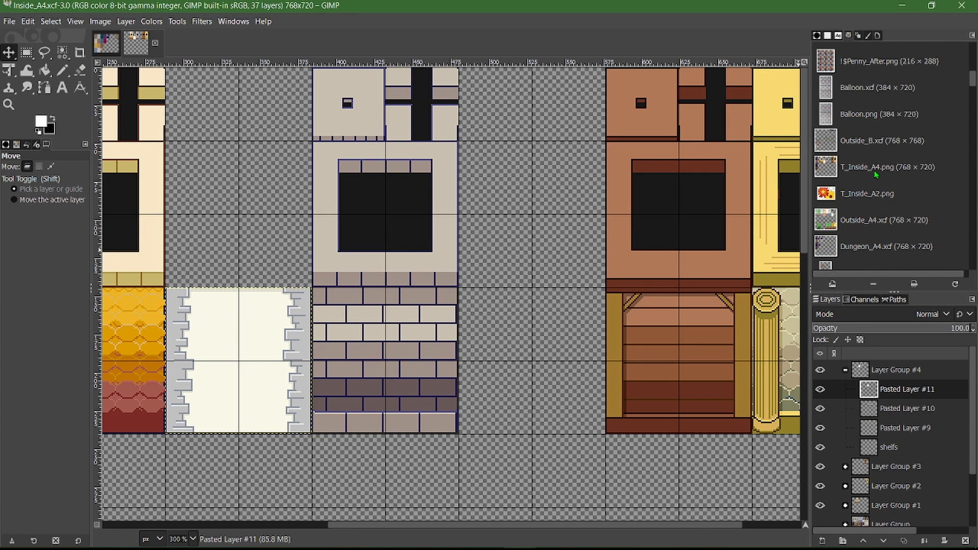
scroll(874, 174, "down", 1)
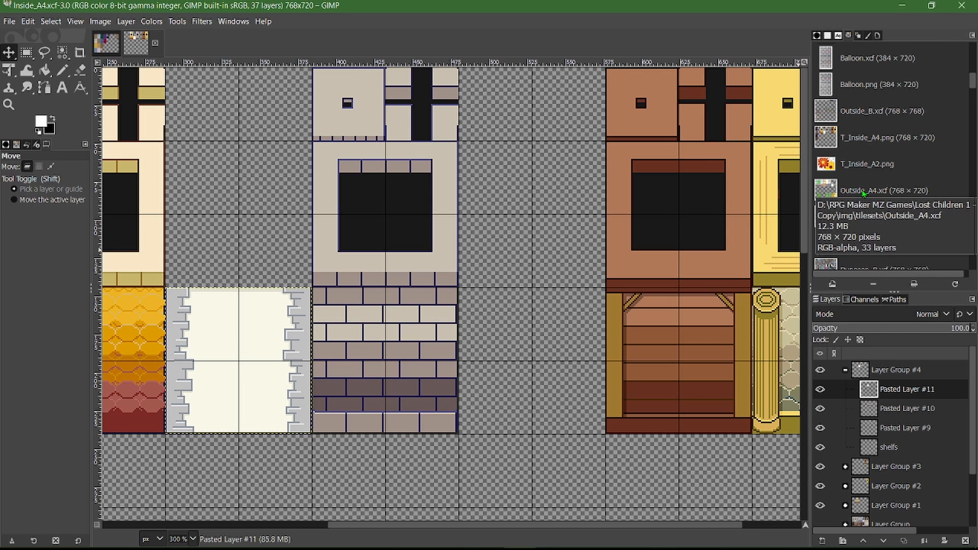
left_click(104, 45)
left_click(136, 43)
scroll(835, 220, "down", 5)
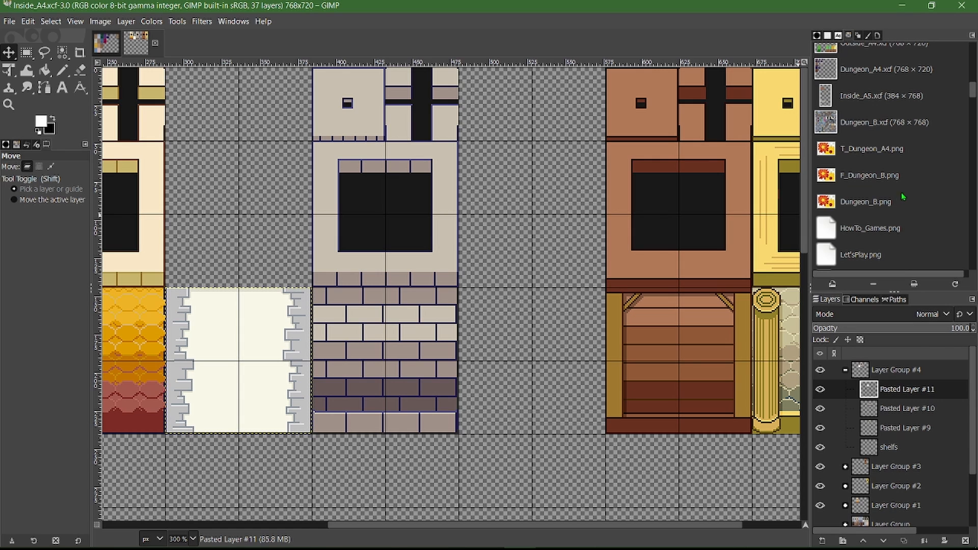
double_click(865, 97)
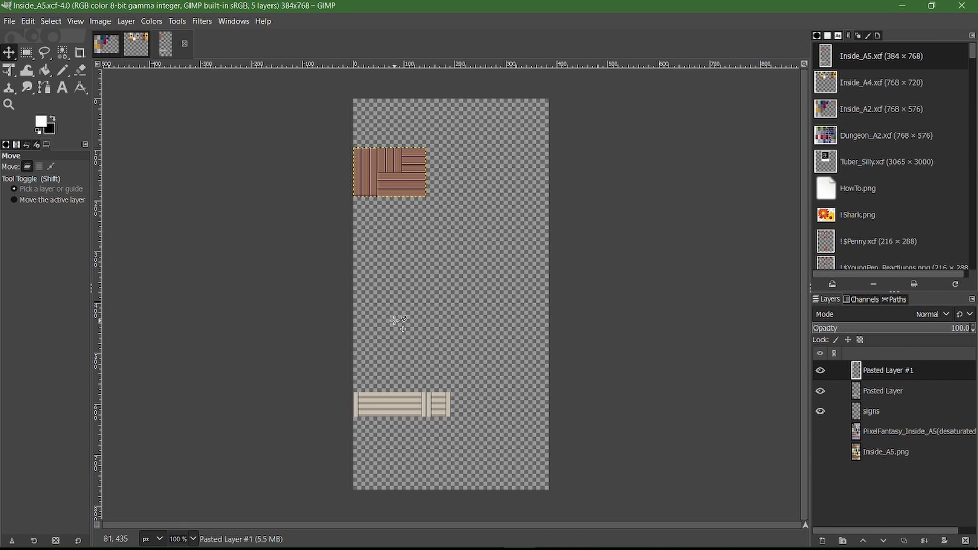
Show and hide the Inside_A5.png layer repeatedly to compare the default A5 tiles with the custom ones, leaving it hidden.
left_click(821, 452)
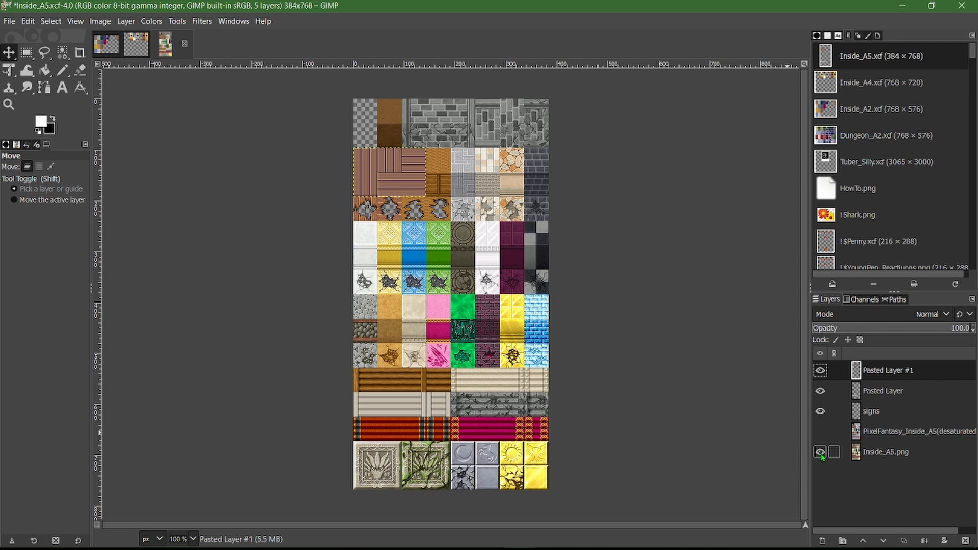
left_click(821, 453)
left_click(821, 454)
left_click(820, 453)
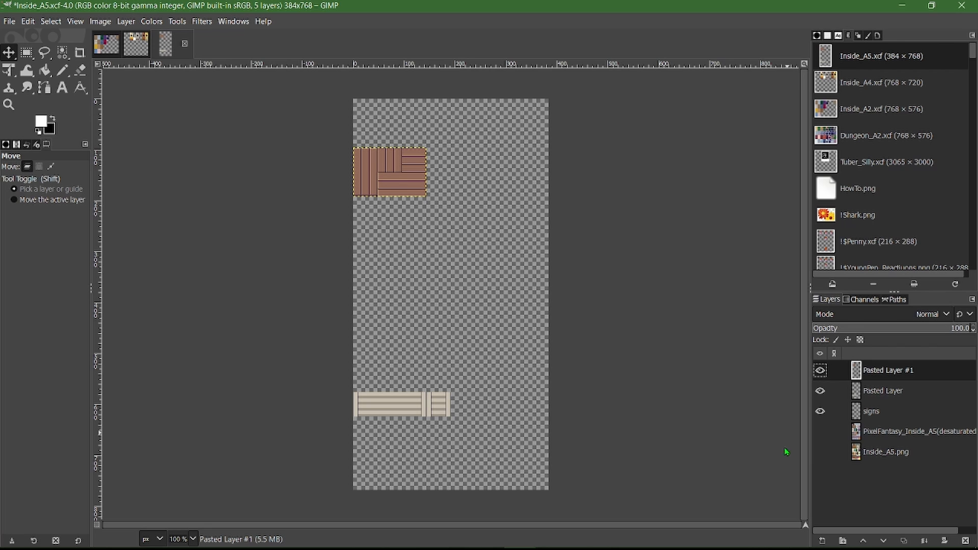
left_click(821, 453)
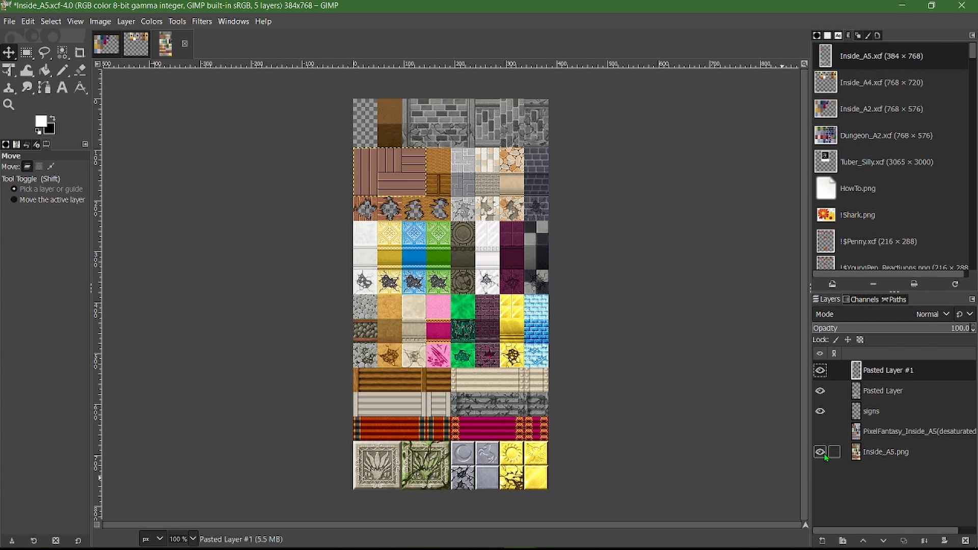
left_click(821, 453)
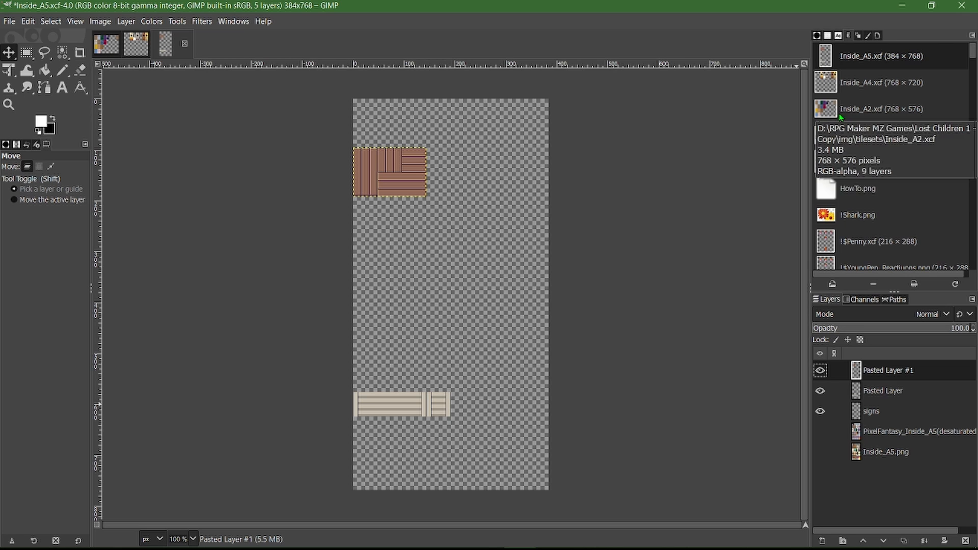
Open Inside_B.xcf from the recently used images and show its grid.
scroll(959, 170, "down", 2)
scroll(850, 128, "down", 5)
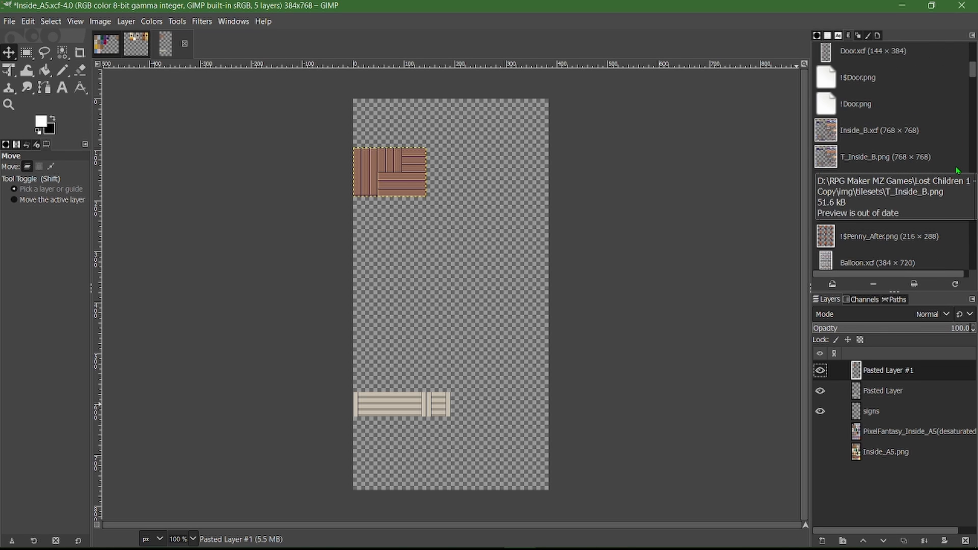
double_click(850, 130)
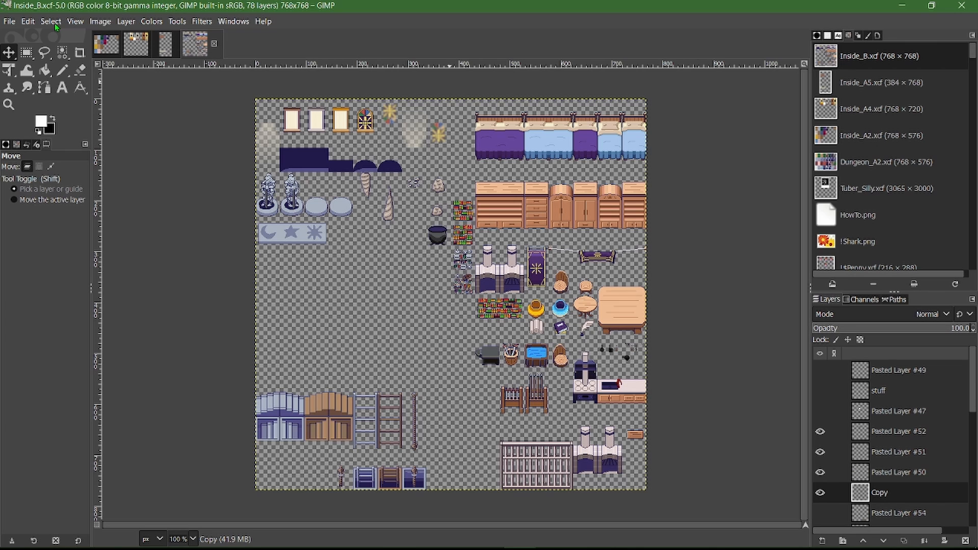
left_click(75, 21)
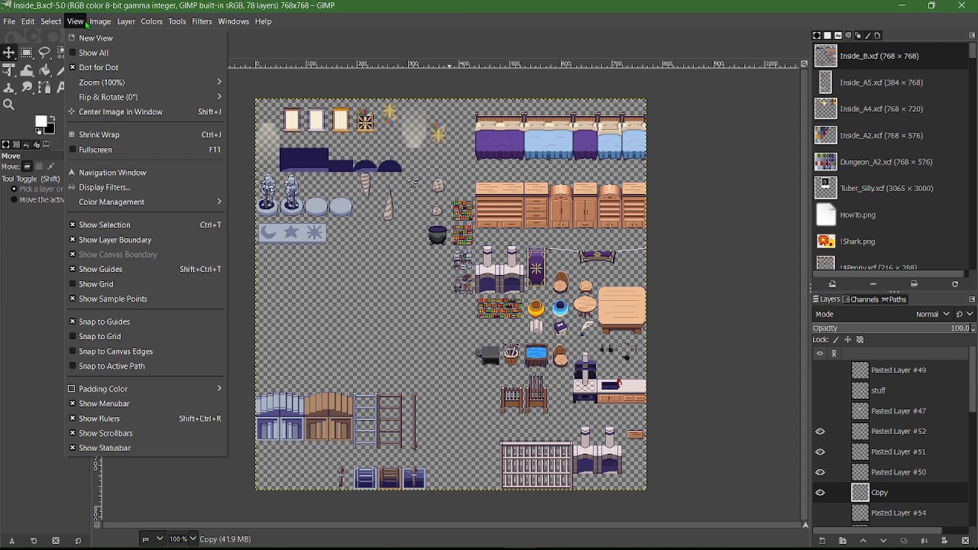
left_click(131, 284)
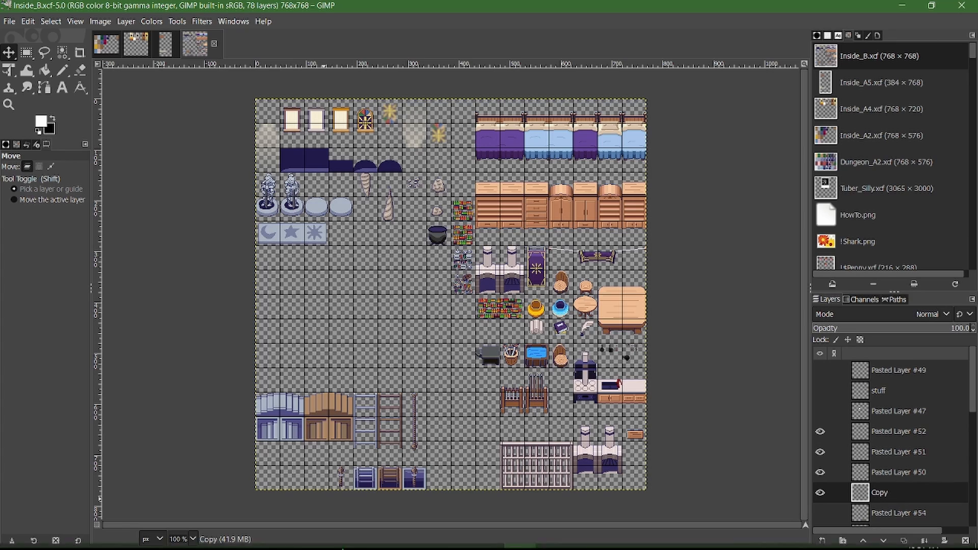
Switch to RPG Maker MZ and open the database at the tilesets.
left_click(483, 546)
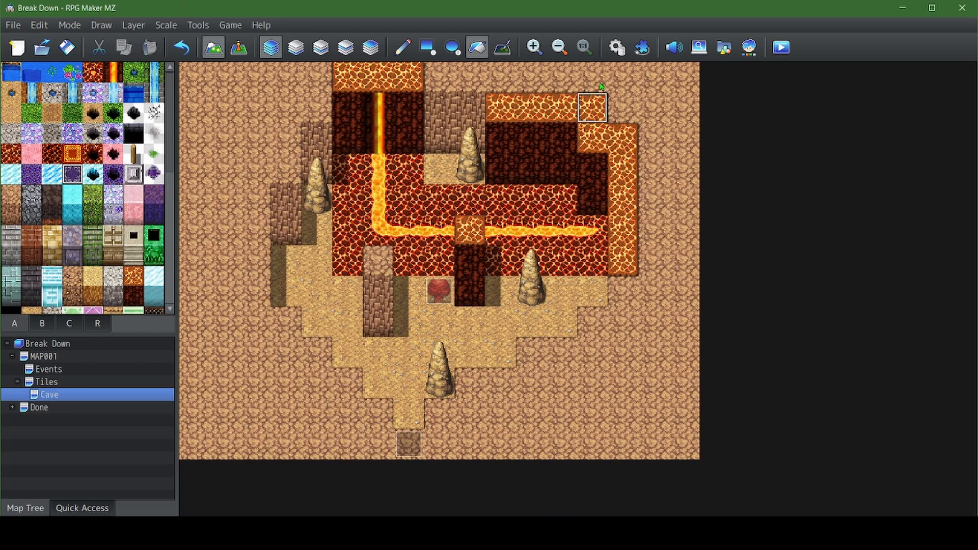
left_click(617, 47)
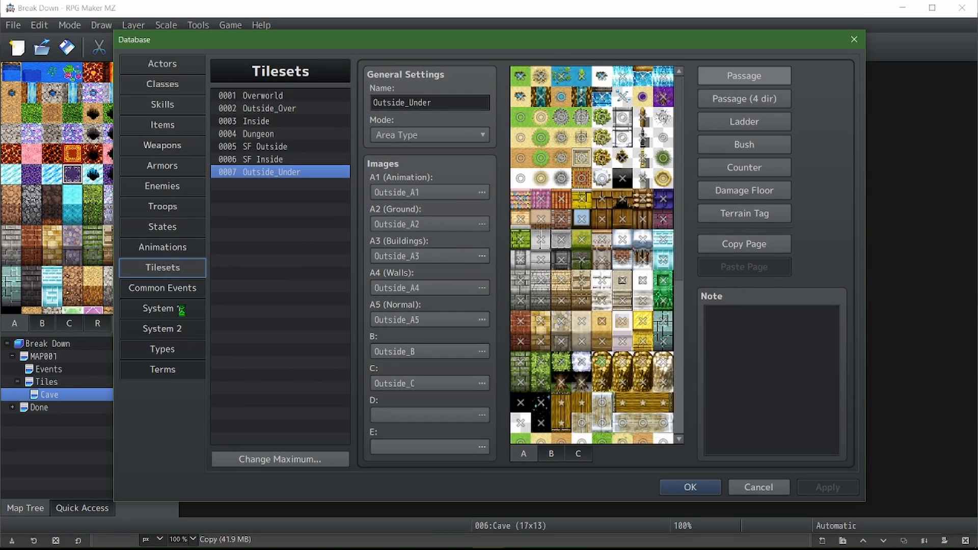
Examine the tile size options in the database's System 2 settings, and close the database without changes.
left_click(181, 309)
left_click(178, 328)
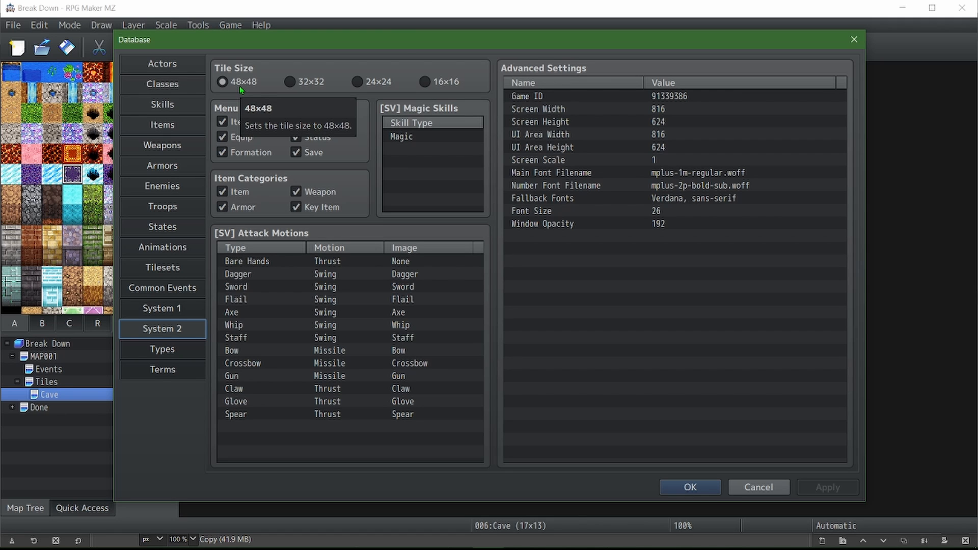
left_click(758, 487)
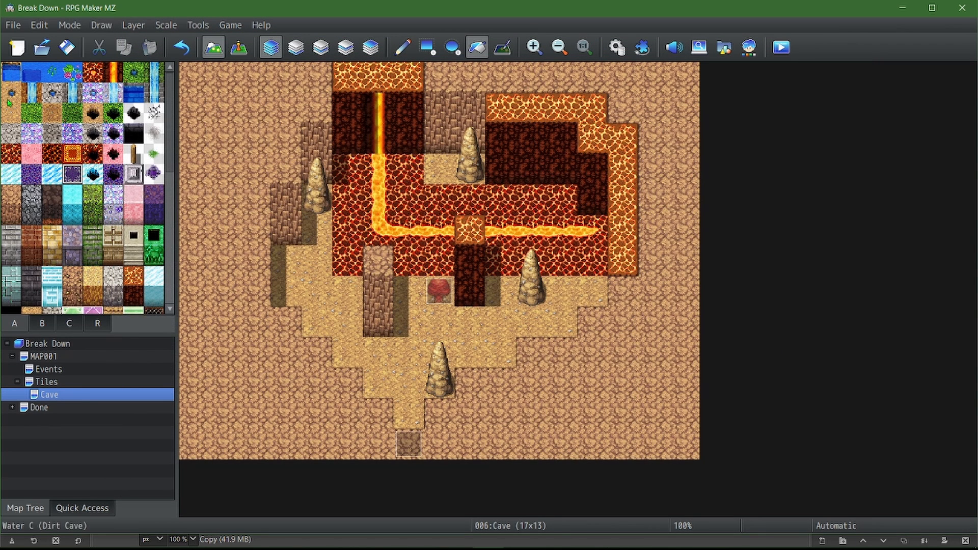
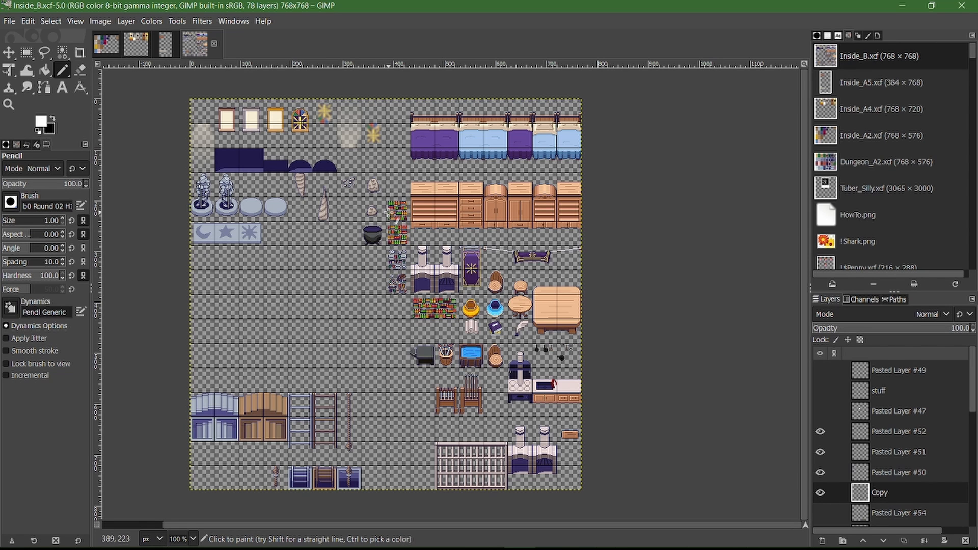
Inspect the book tiles in Inside_B.xcf in GIMP up close, and bring up the Lost Children project in RPG Maker MZ, closing Mini Games.
scroll(391, 212, "up", 3, "ctrl")
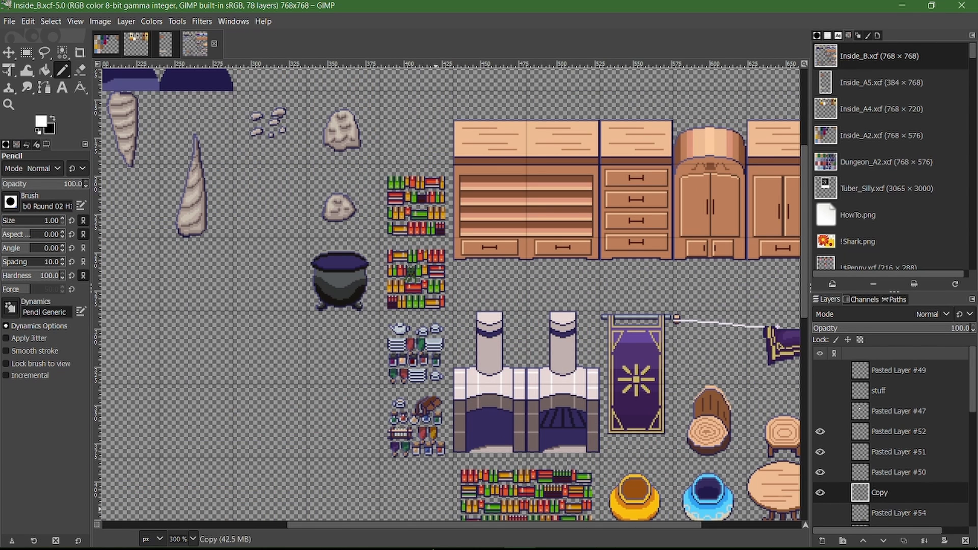
right_click(488, 537)
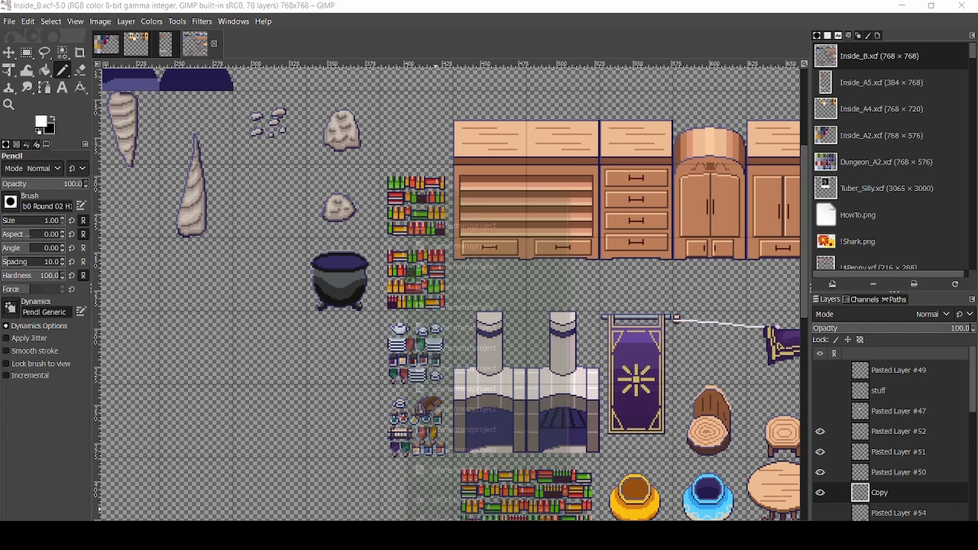
left_click(464, 235)
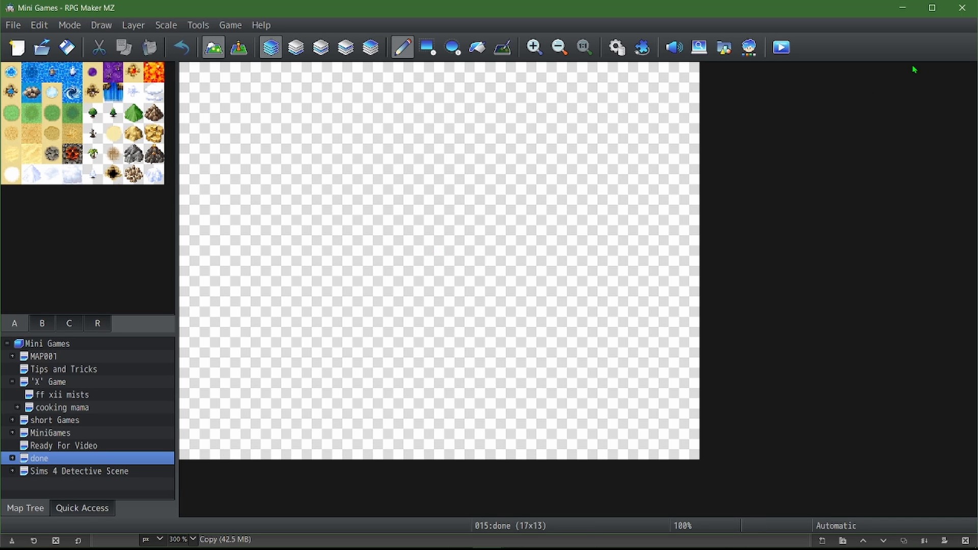
left_click(962, 7)
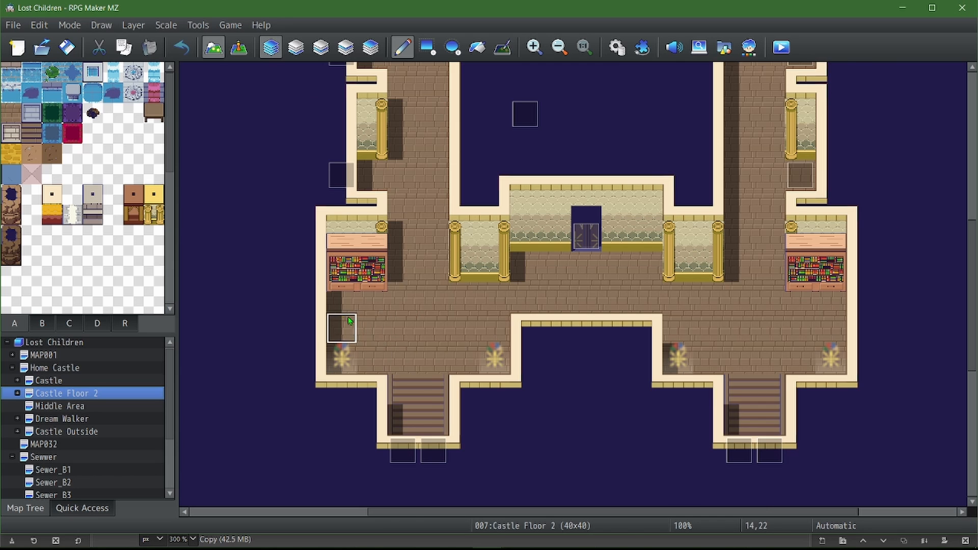
On the Castle Floor 2 map, set Layer 4 as the editing layer near the bookcase and show the B tileset's furniture.
scroll(352, 316, "up", 2, "ctrl")
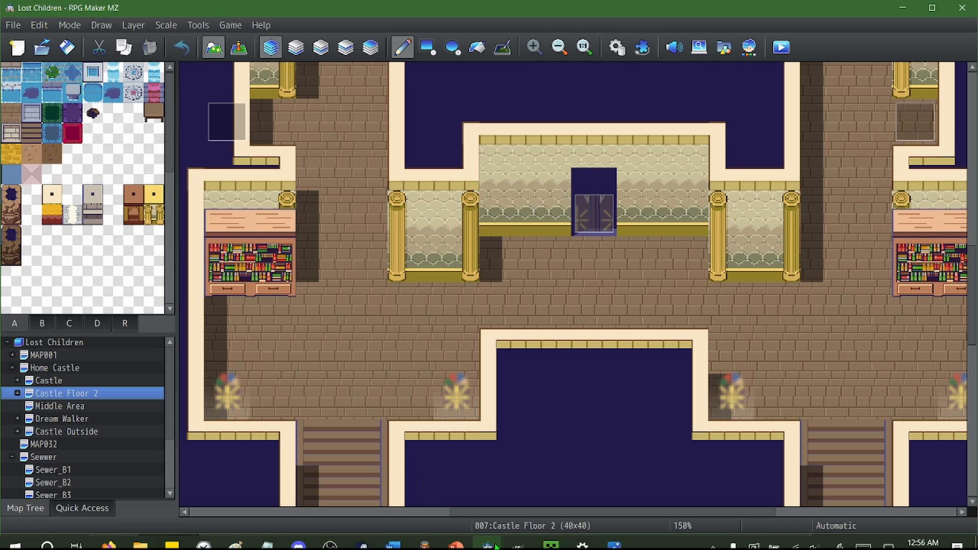
left_click_drag(475, 513, 337, 495)
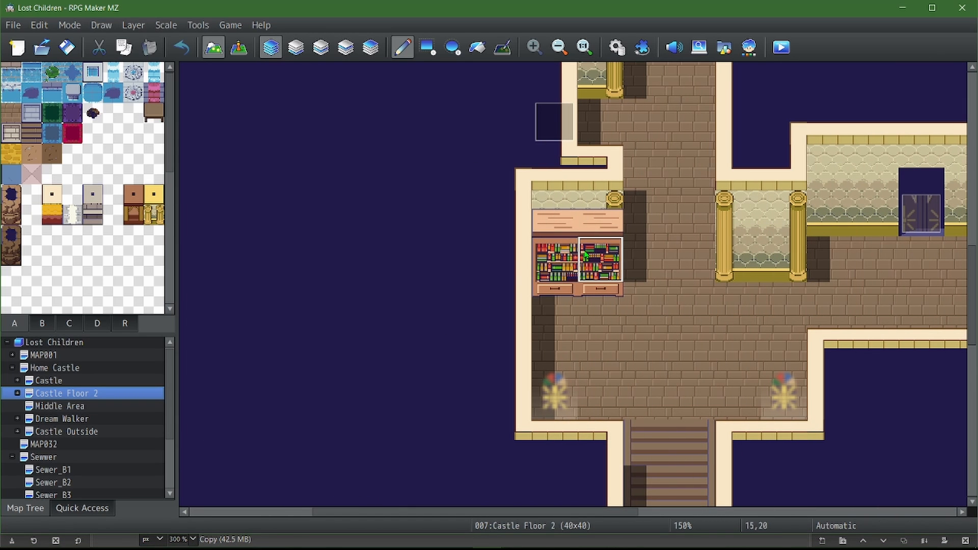
left_click(368, 51)
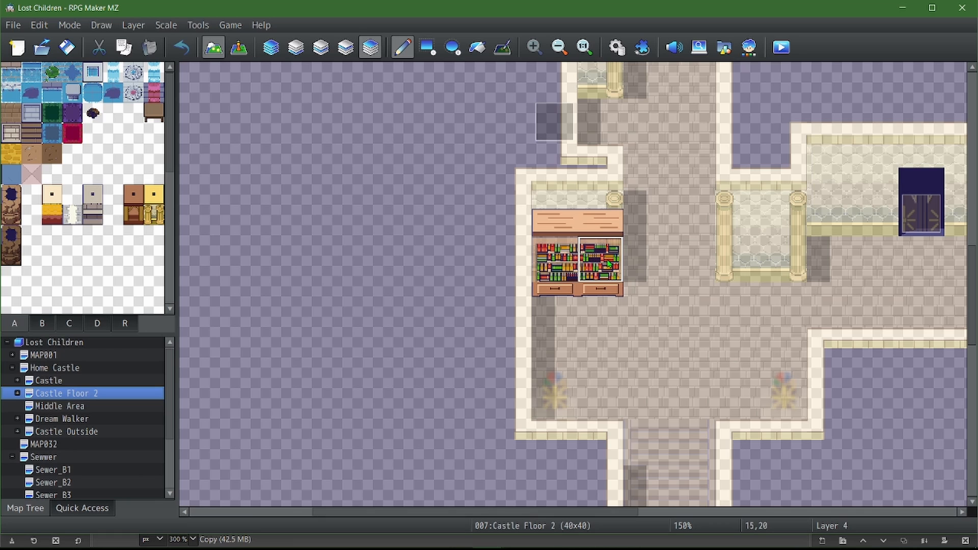
left_click(43, 324)
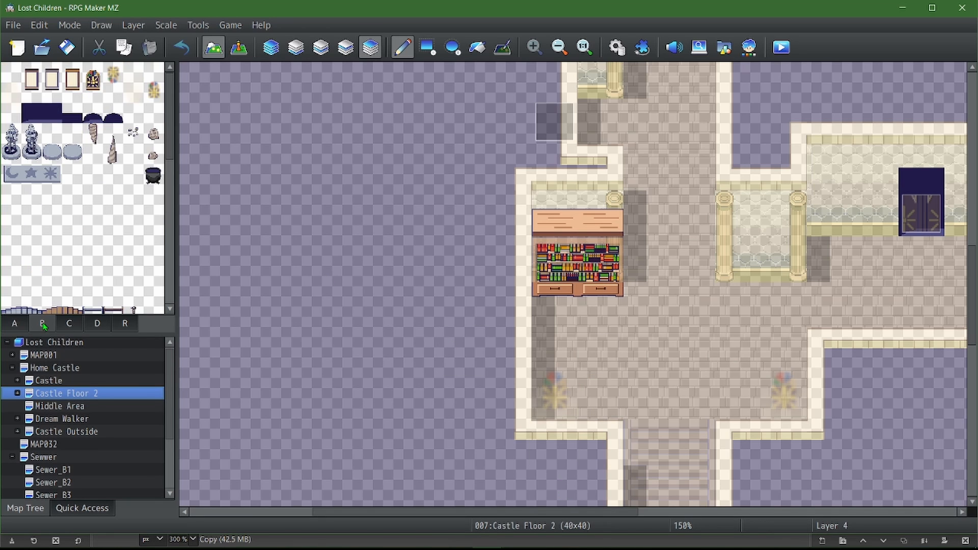
scroll(73, 151, "down", 10)
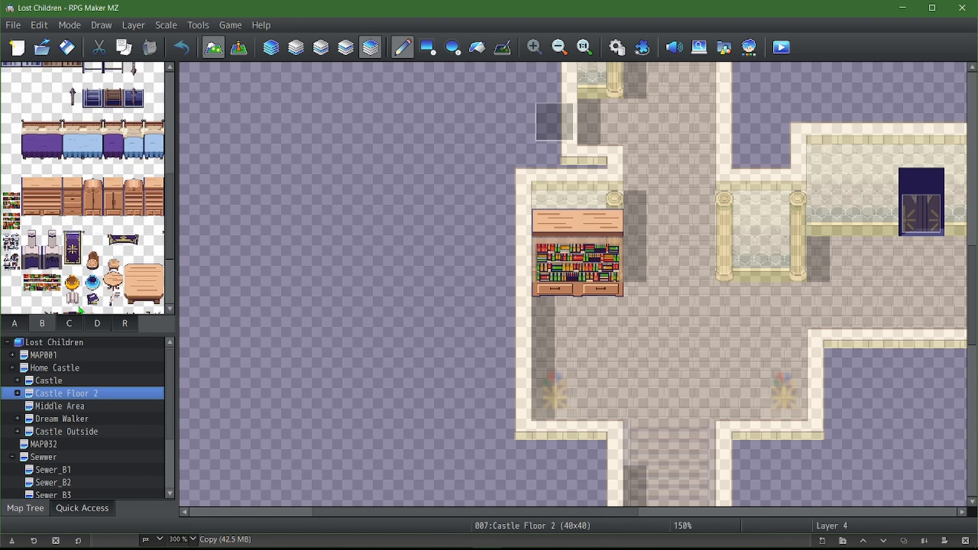
Build a narrow bookcase beside the existing one, with its frame and books on Layer 4 and the empty shelf tile on Layer 3.
left_click_drag(149, 150, 153, 183)
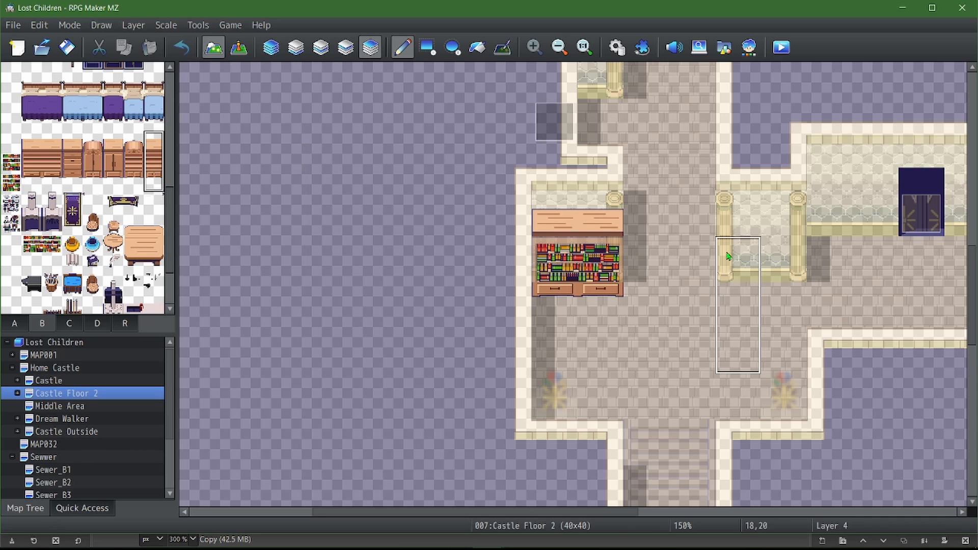
left_click(683, 221)
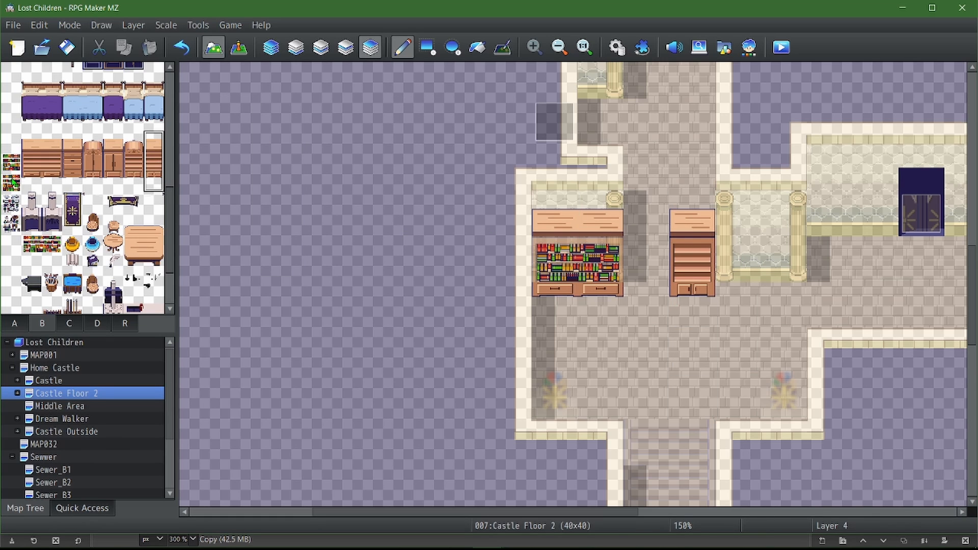
left_click_drag(6, 176, 17, 187)
left_click(681, 247)
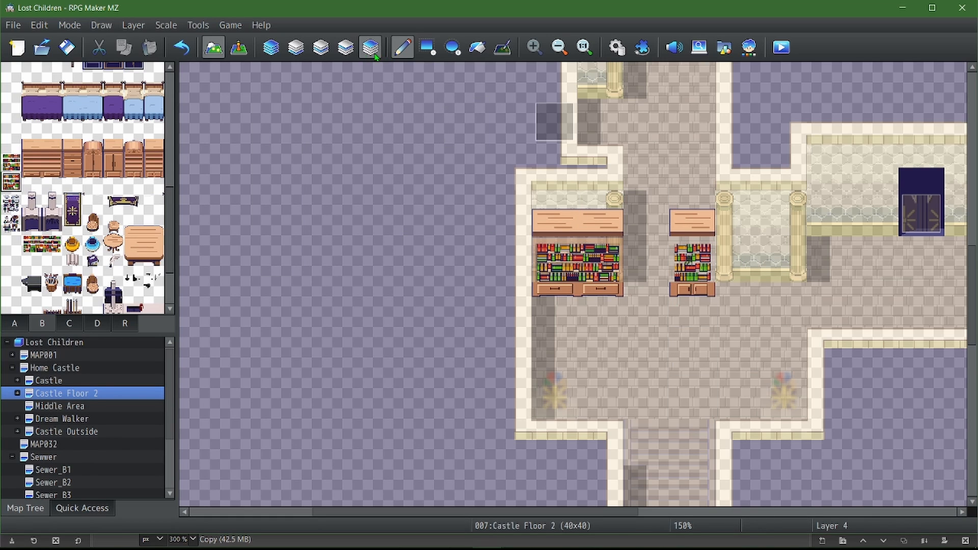
left_click(346, 47)
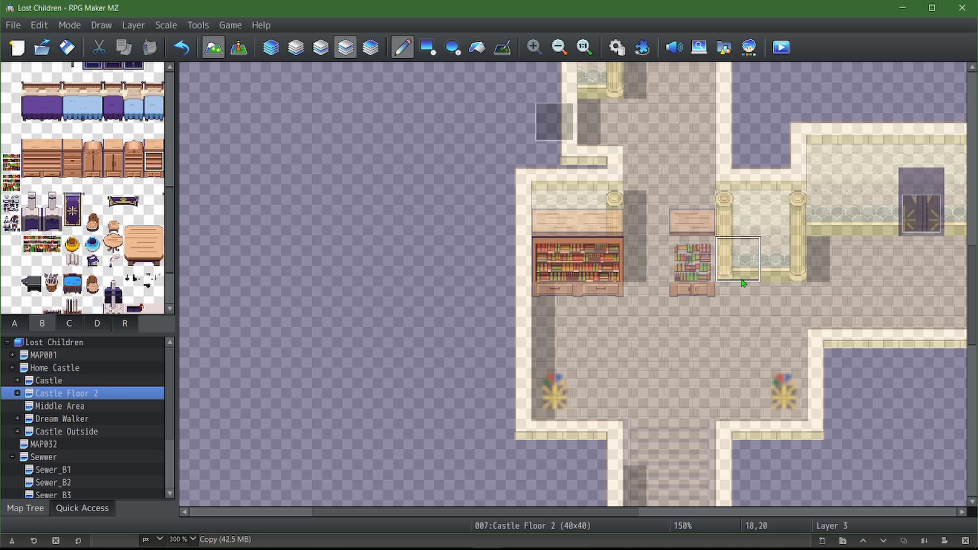
left_click(371, 47)
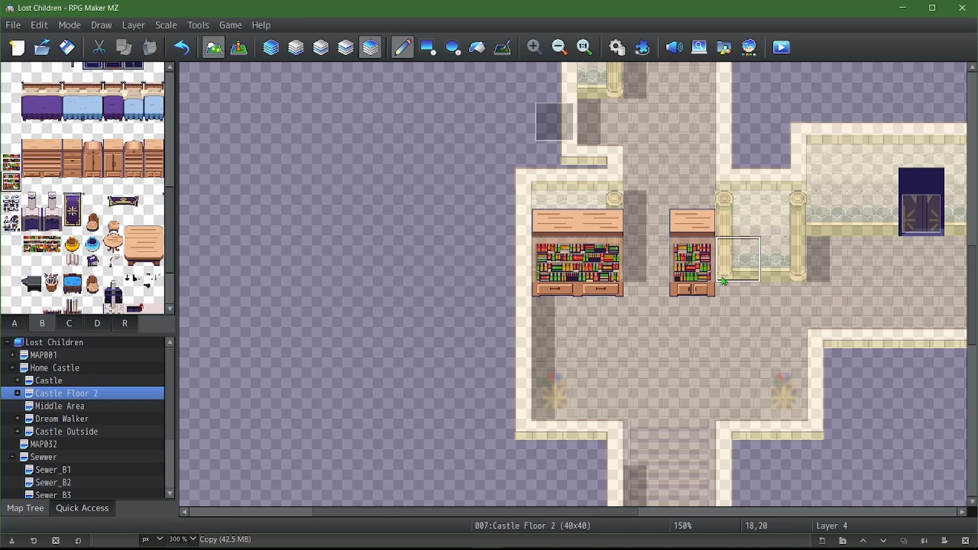
Swap the narrow bookcase's contents on Layer 4 between the other books, the dishes and the wide book row tile.
left_click(11, 162)
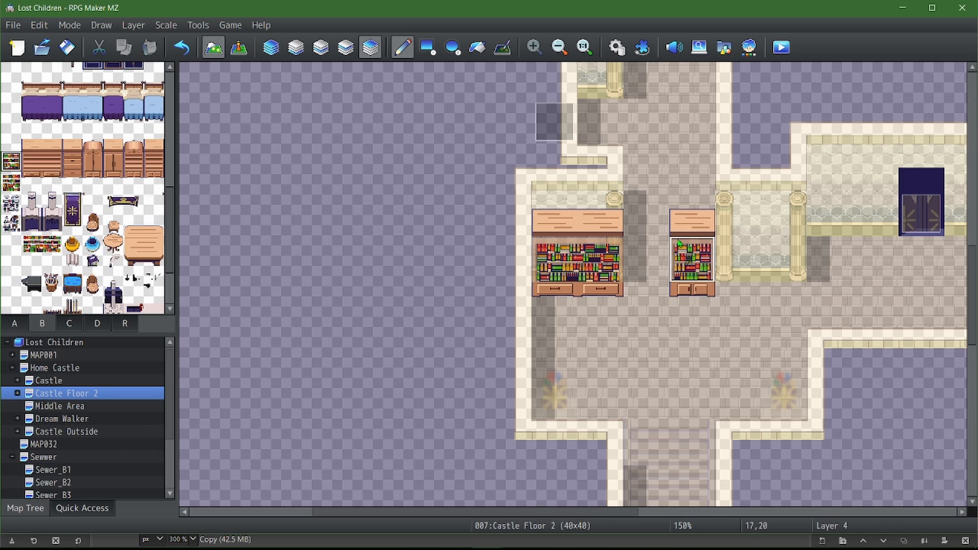
left_click(692, 259)
left_click(692, 259)
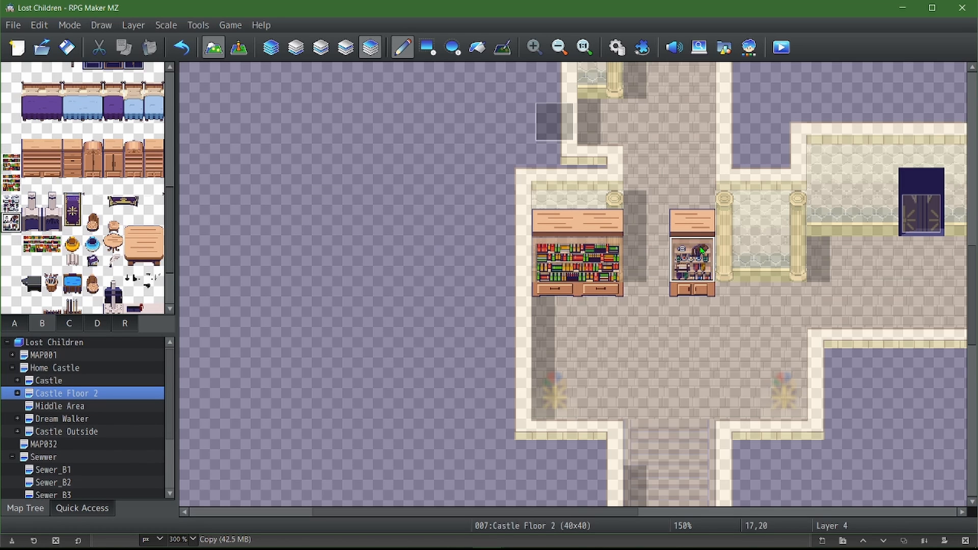
left_click(11, 203)
left_click(692, 259)
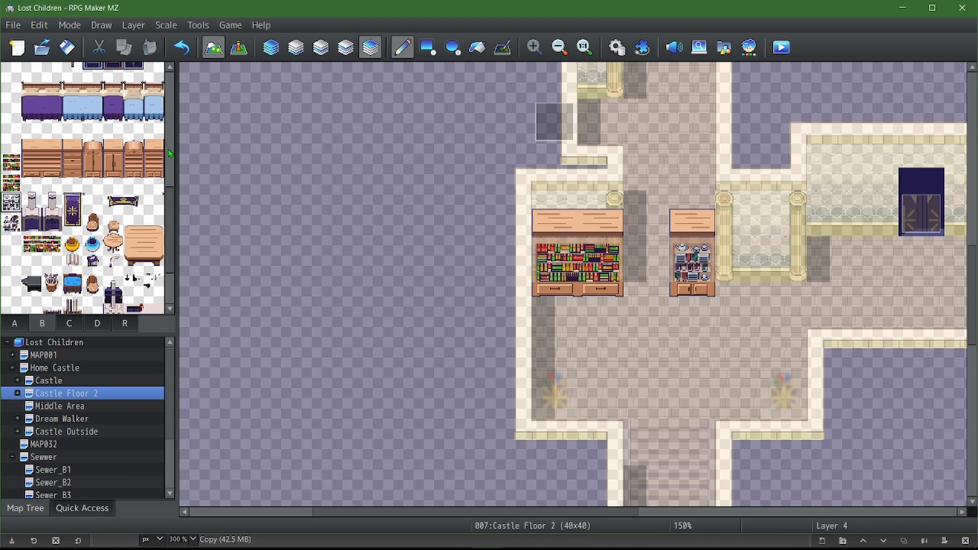
scroll(163, 158, "down", 5)
scroll(163, 169, "down", 5)
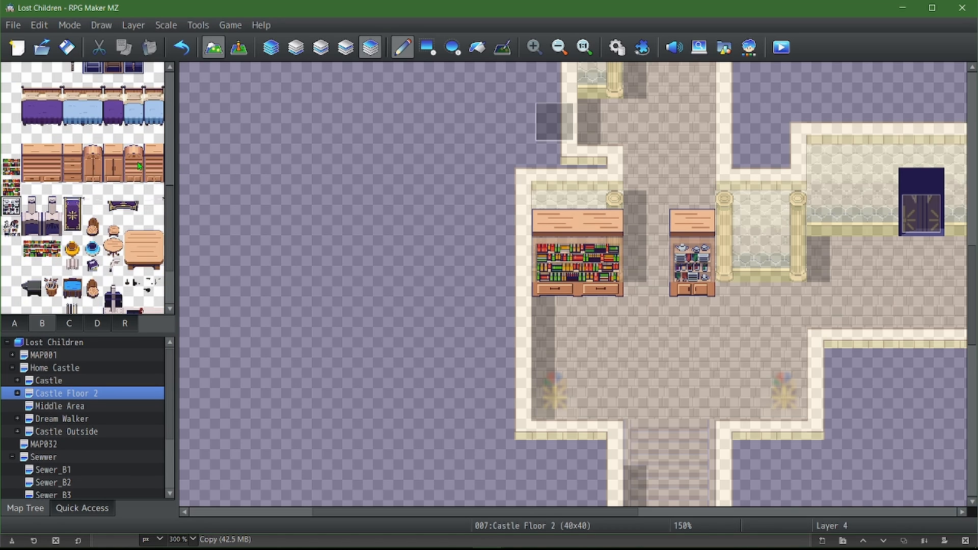
left_click(154, 187)
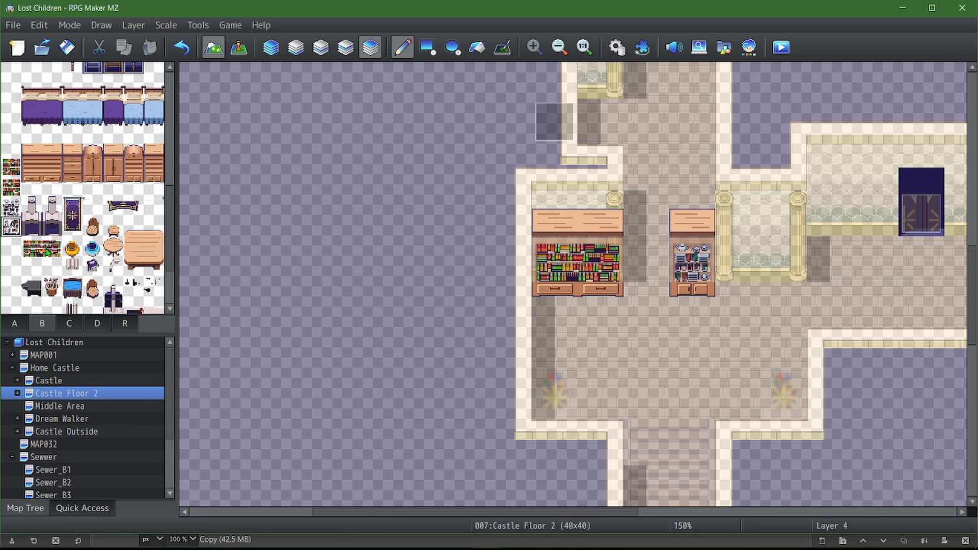
left_click(50, 250)
left_click(691, 261)
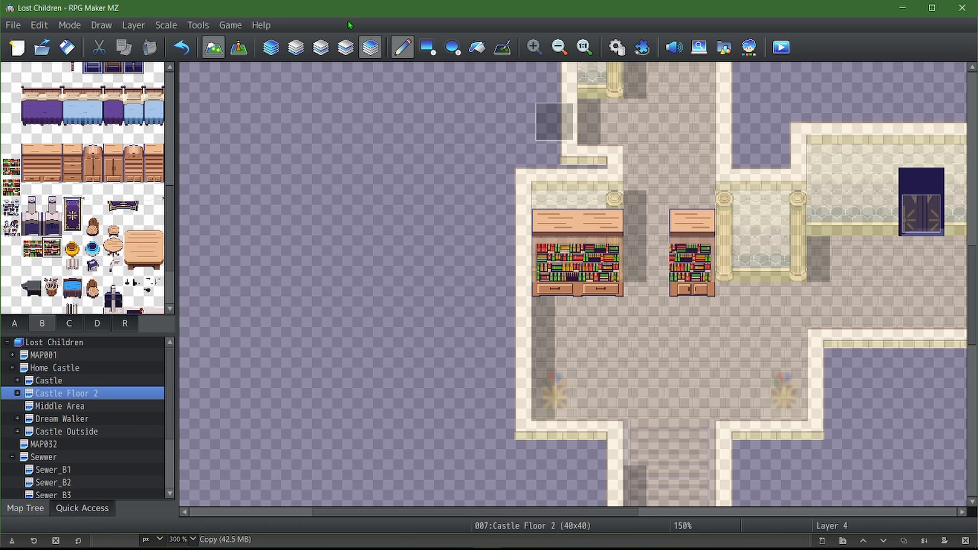
Erase the narrow bookcase from Layer 4 and its shelf tile from Layer 3.
right_click(694, 179)
left_click_drag(695, 217, 700, 293)
left_click(345, 47)
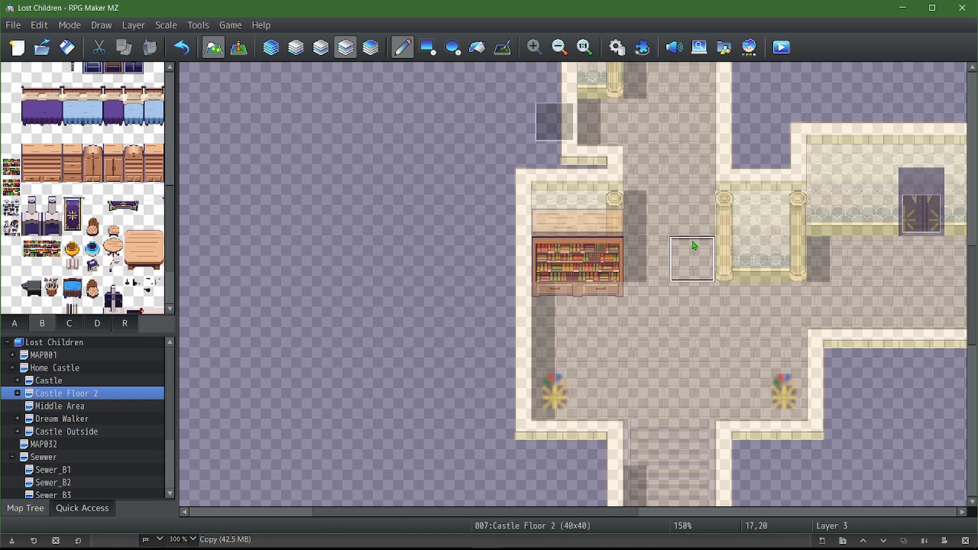
left_click(694, 258)
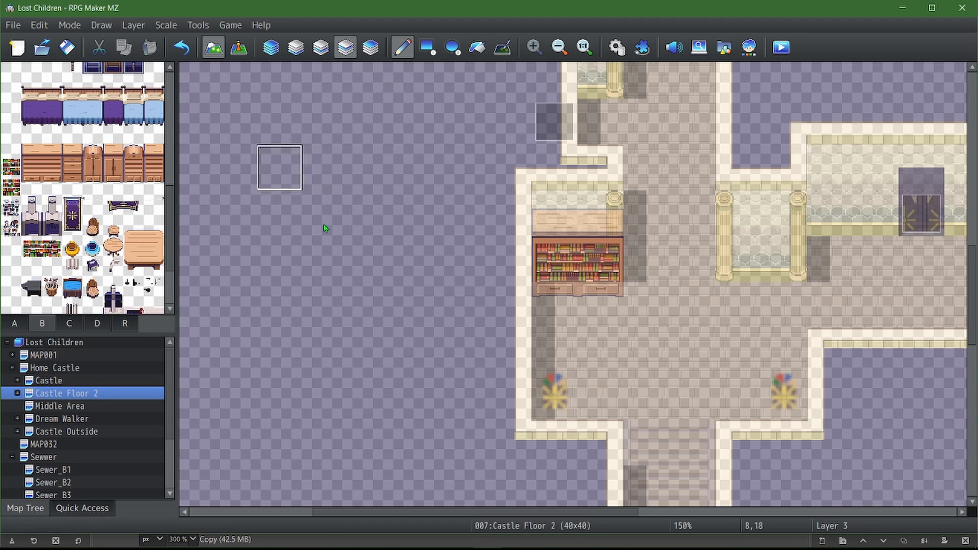
Pick the four-tile hanging banner row from the B tileset and look over the upper part of Castle Floor 2.
scroll(8, 211, "down", 2)
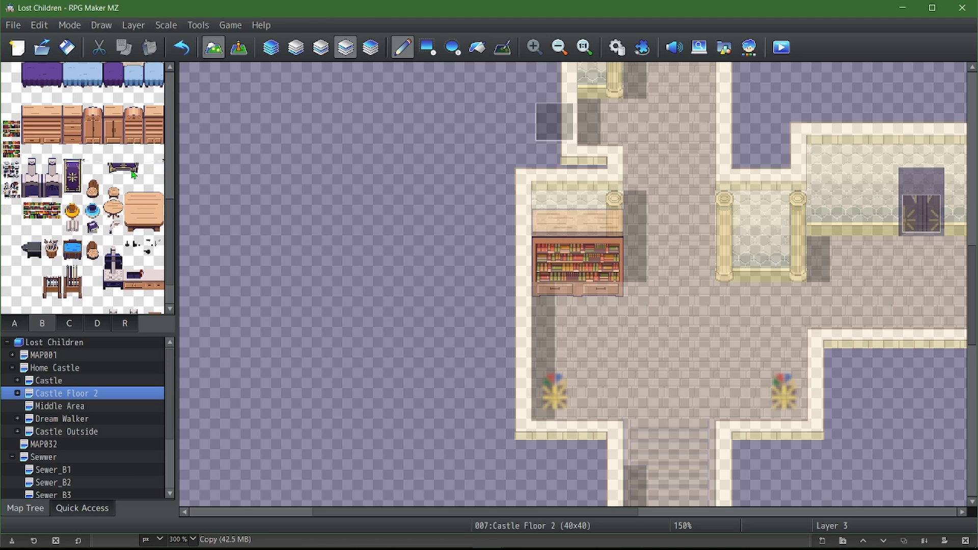
scroll(111, 174, "up", 1)
left_click_drag(89, 193, 136, 202)
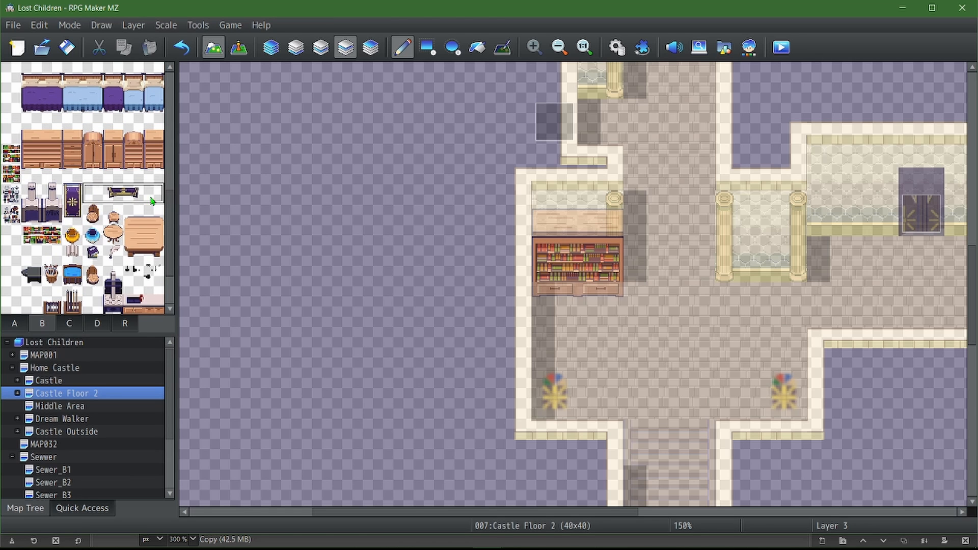
scroll(591, 195, "up", 5)
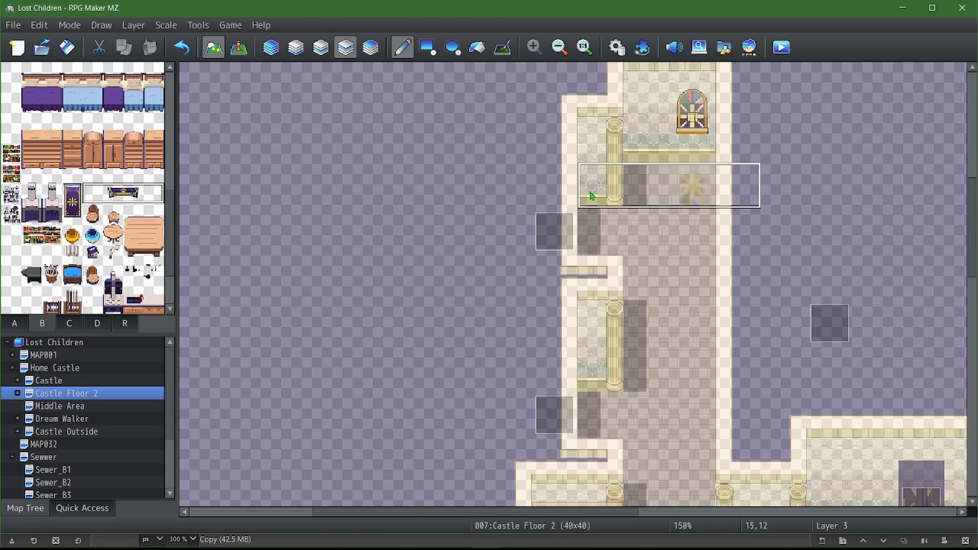
scroll(591, 196, "up", 1)
Look through the Castle and Dream Walker maps, and open the Middle Area map with its dining hall in view.
left_click(46, 381)
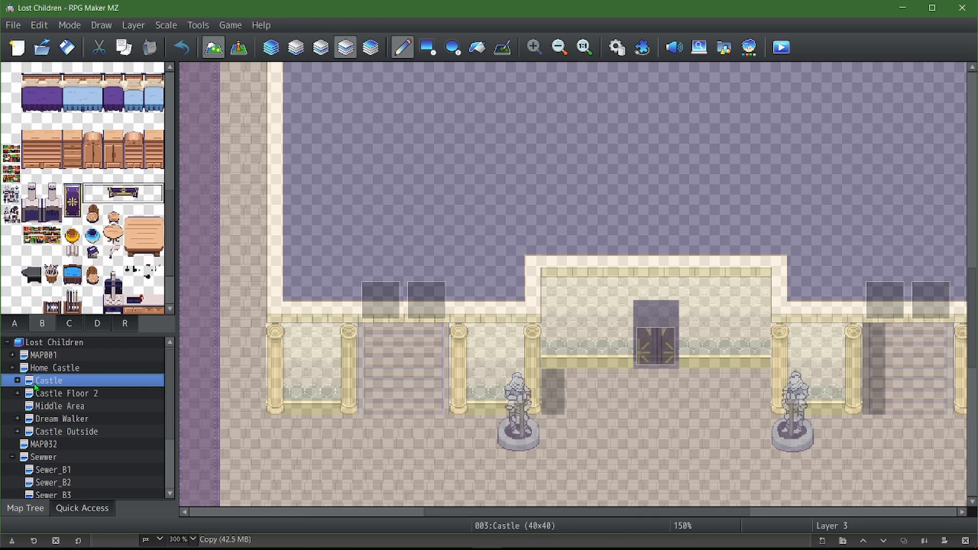
left_click(19, 381)
left_click(19, 380)
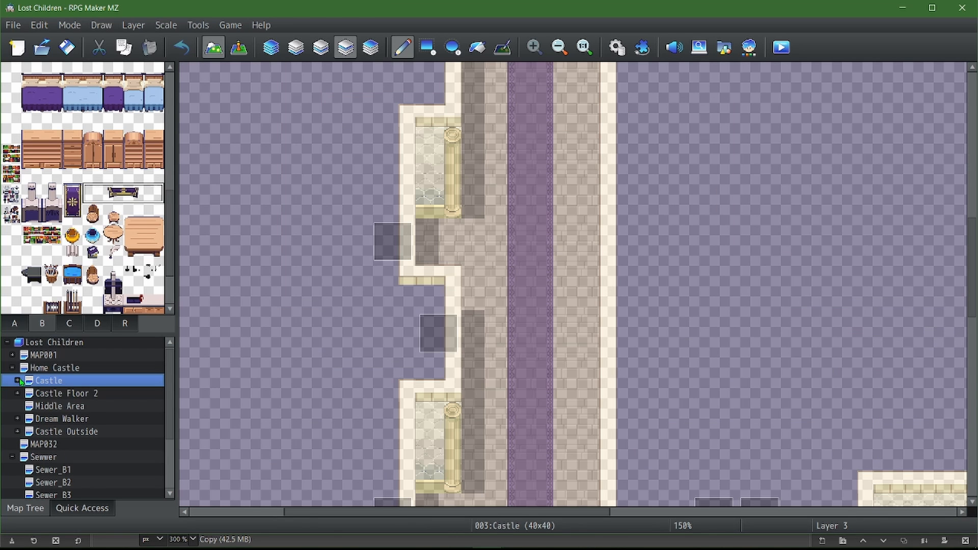
left_click(70, 396)
left_click(65, 418)
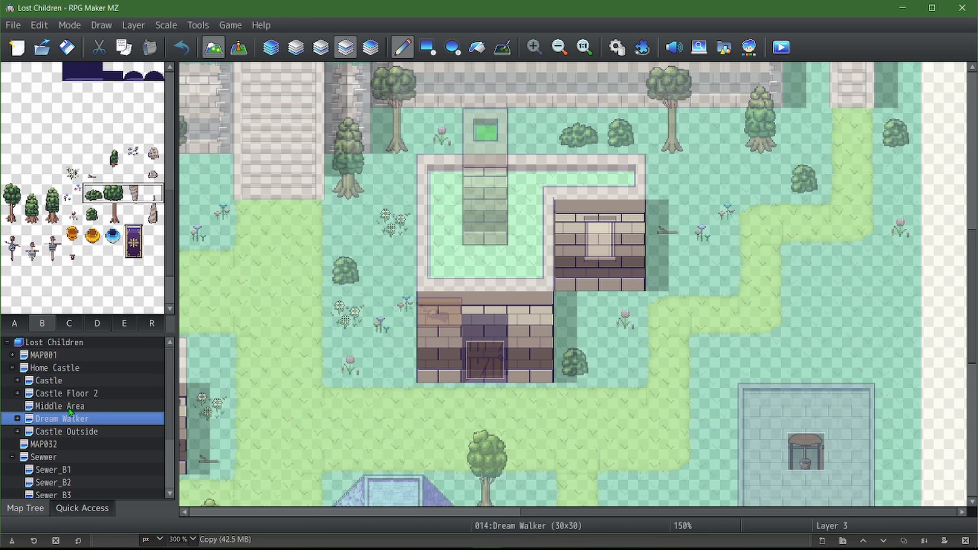
left_click(70, 408)
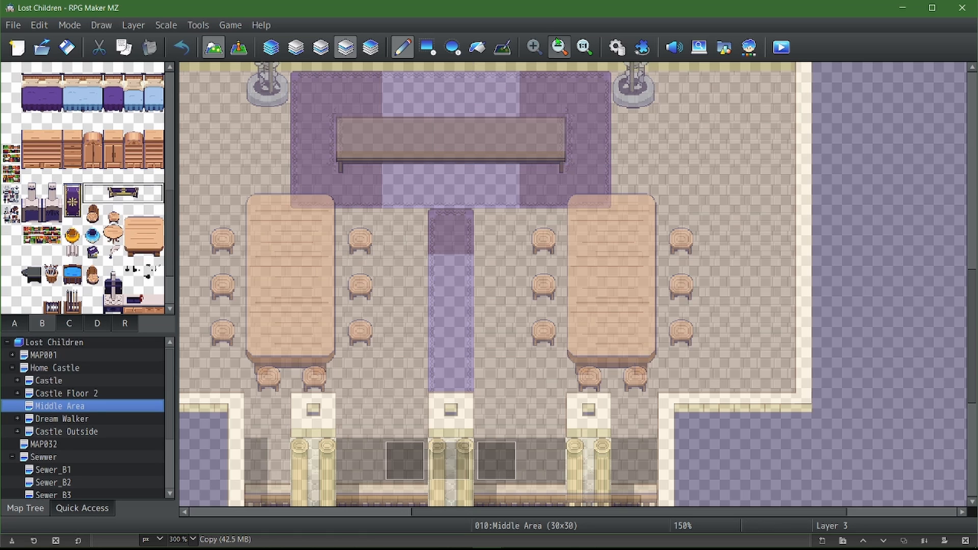
left_click(559, 47)
left_click(559, 47)
left_click(559, 47)
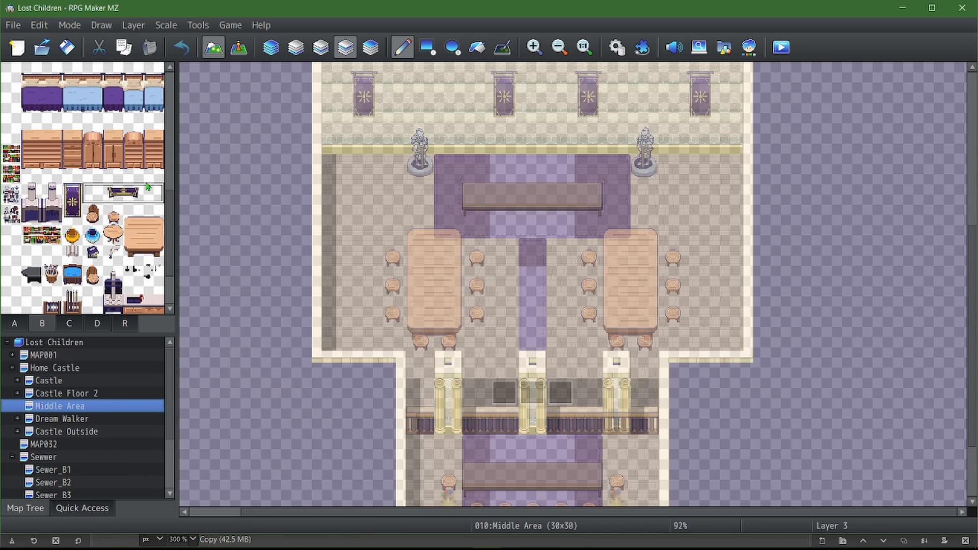
Place the prison bar tiles from the B tileset on Layer 3, over the chairs beside the west dining table.
scroll(102, 250, "down", 3)
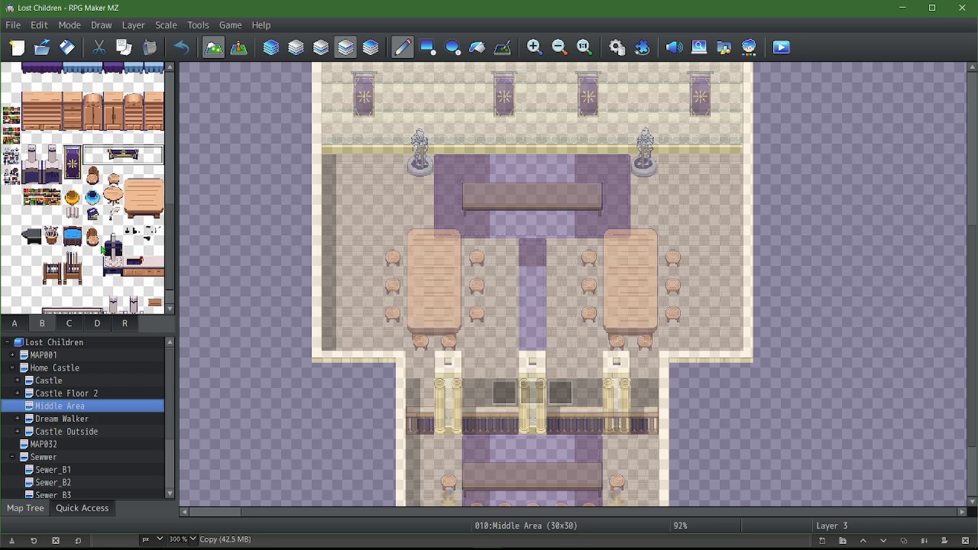
left_click_drag(48, 284, 95, 296)
left_click(345, 293)
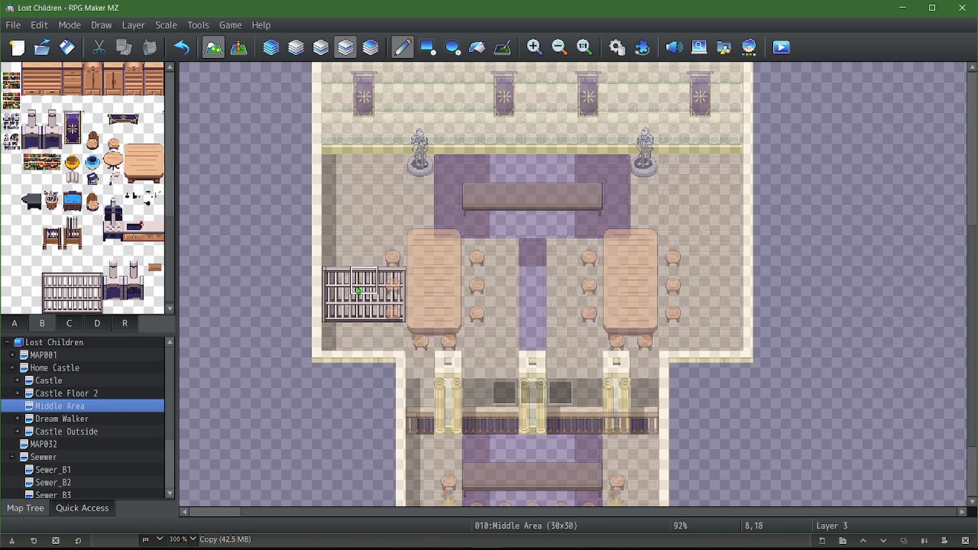
Remove the prison bars from beside the west dining table and save the project.
mouse_move(364, 280)
left_mouse_down()
mouse_move(332, 280)
mouse_move(385, 300)
mouse_move(363, 284)
left_mouse_up()
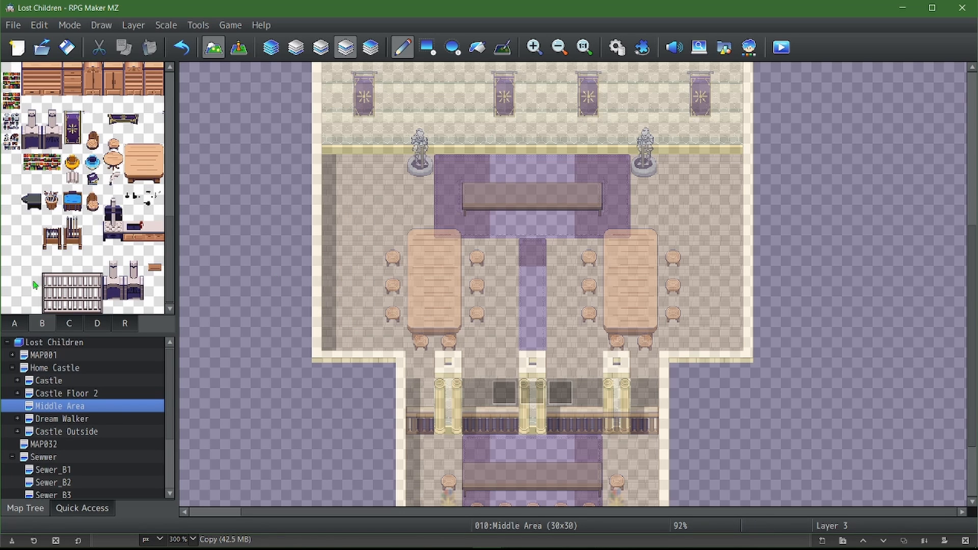
left_click(93, 304)
left_click(52, 303)
left_click(67, 47)
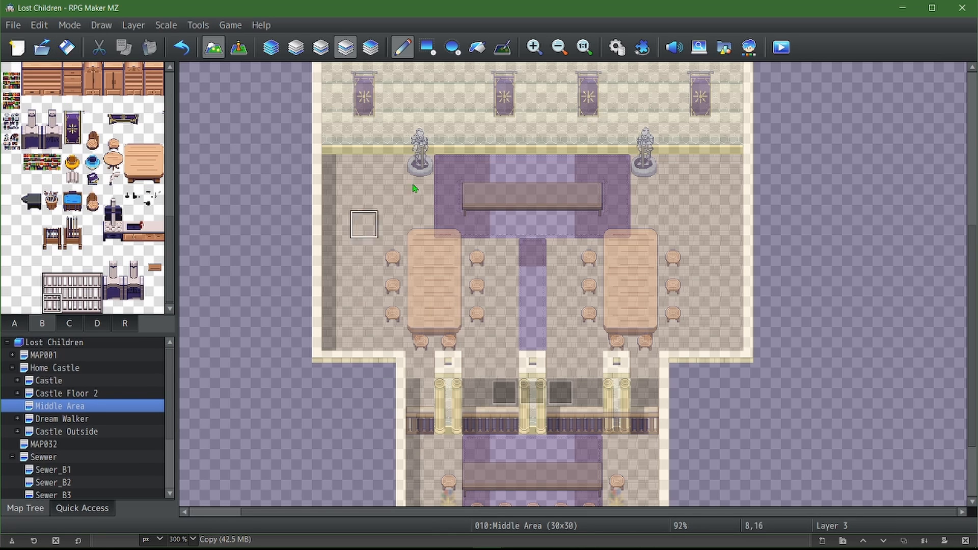
Change the passage setting of the upper gold star decoration on the B page of the Inside tileset in the database and confirm it.
scroll(469, 334, "down", 1)
scroll(470, 334, "down", 3)
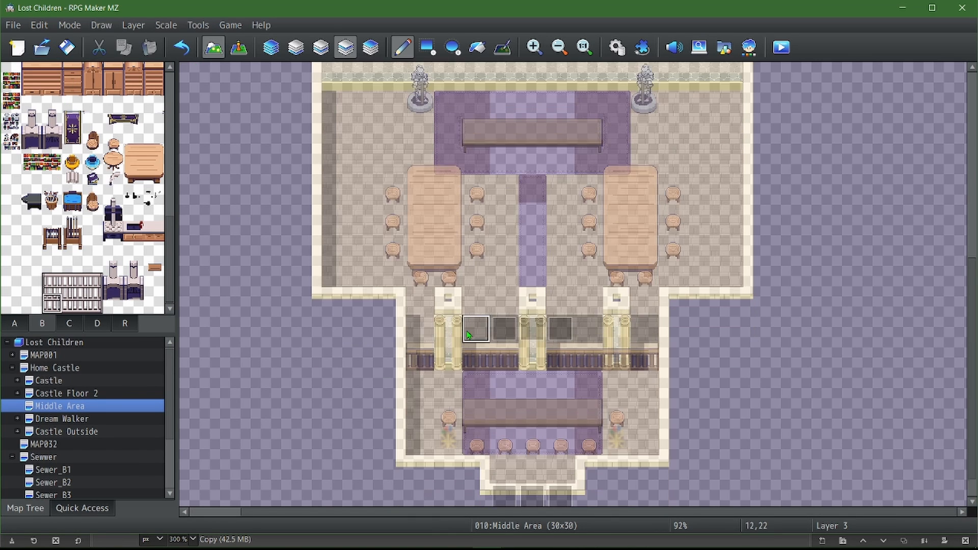
scroll(57, 217, "up", 3)
scroll(57, 217, "up", 5)
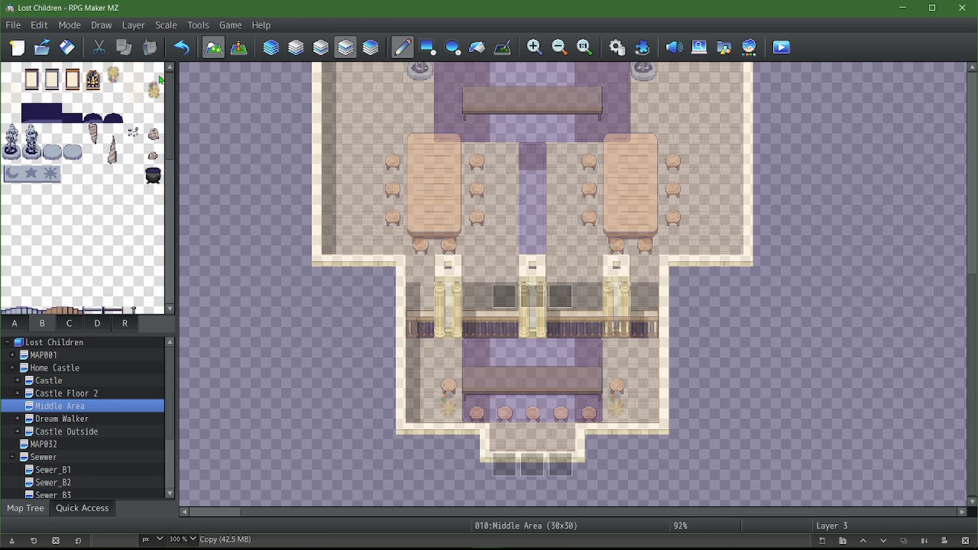
left_click(617, 47)
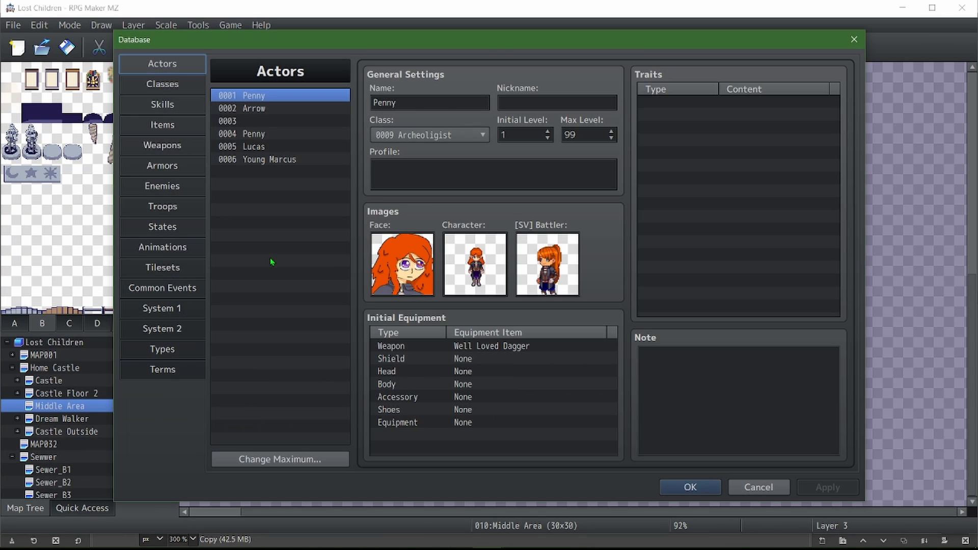
left_click(181, 274)
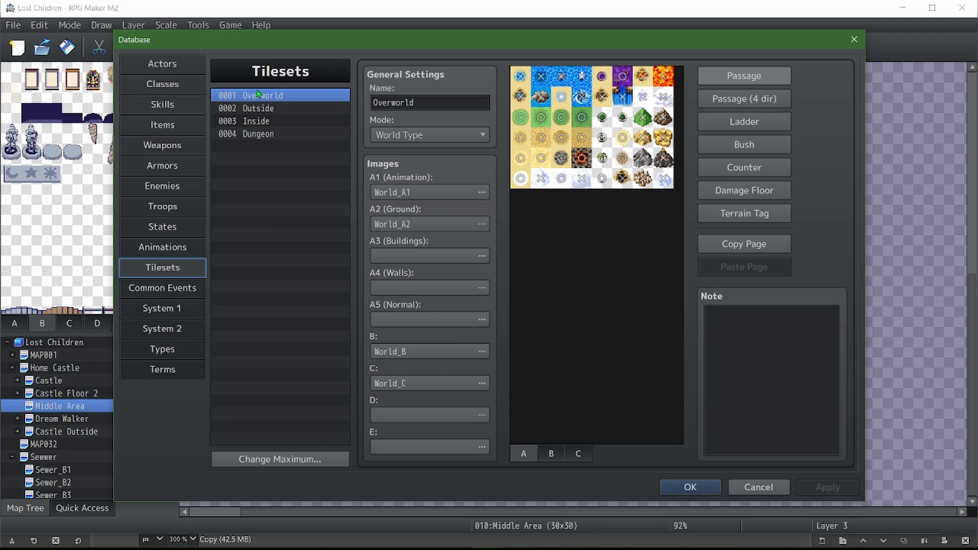
left_click(270, 121)
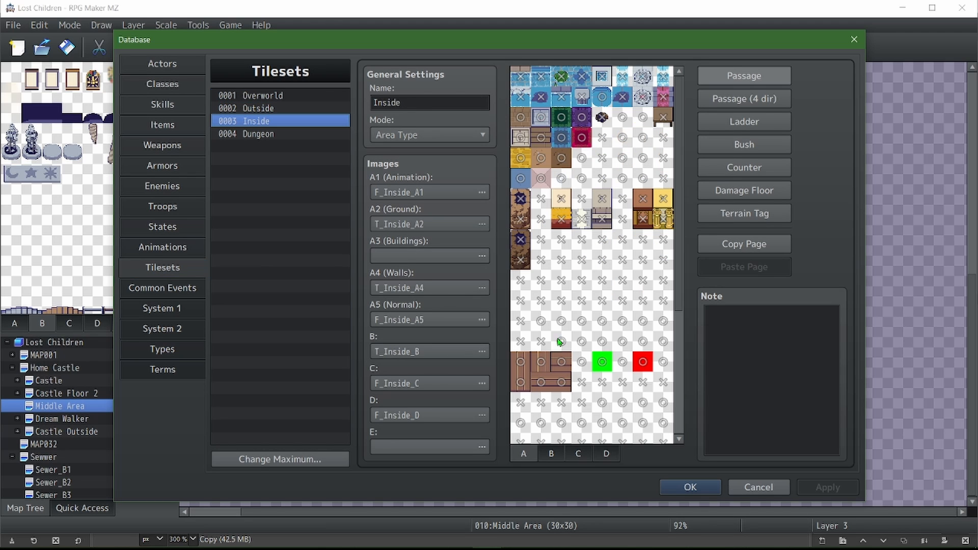
left_click(551, 453)
scroll(581, 429, "down", 1)
scroll(580, 424, "up", 1)
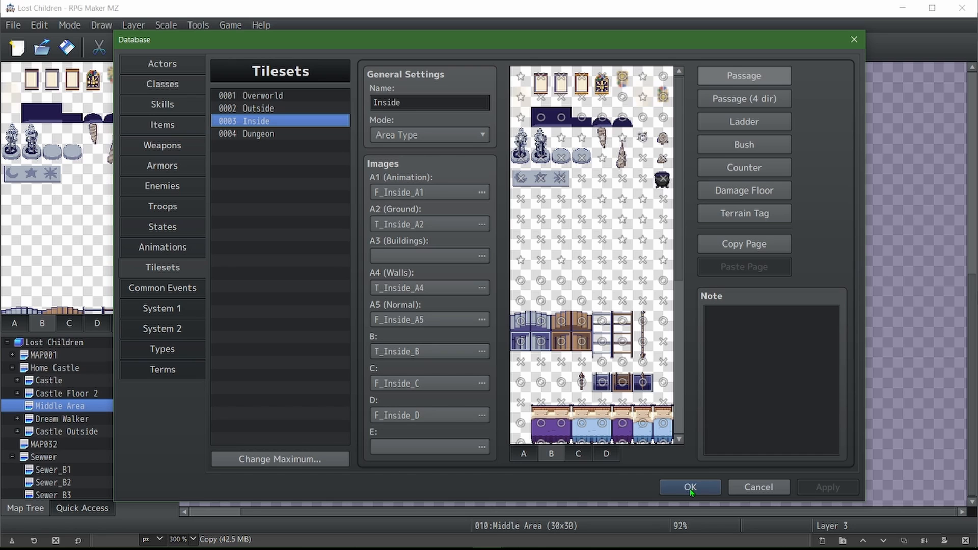
left_click(626, 86)
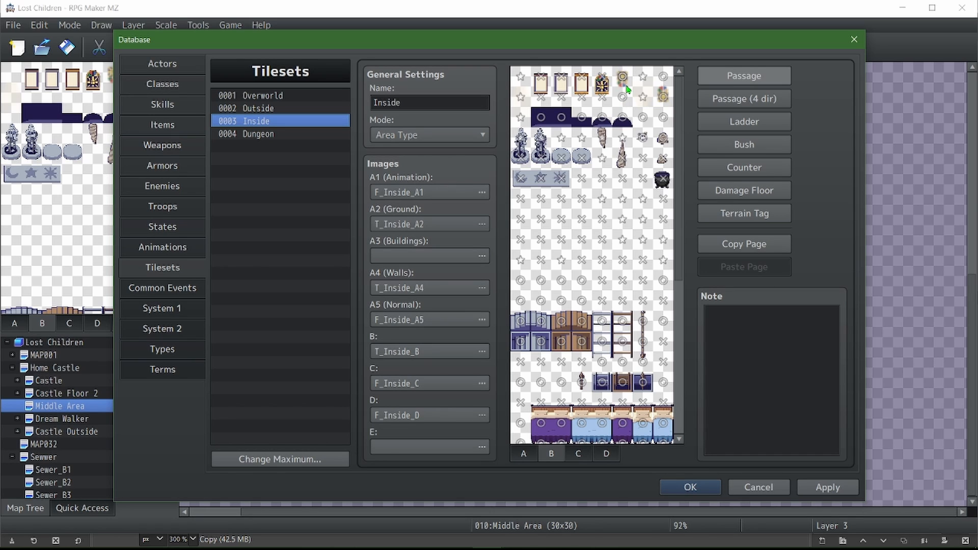
left_click(682, 485)
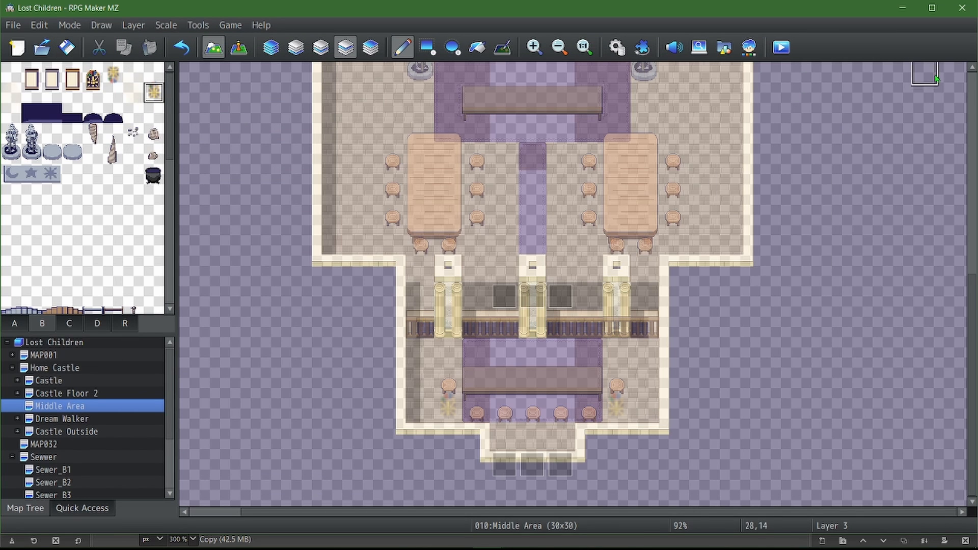
Close the Lost Children project, switch to GIMP and look over the furniture and props in the Inside_B image.
left_click(957, 14)
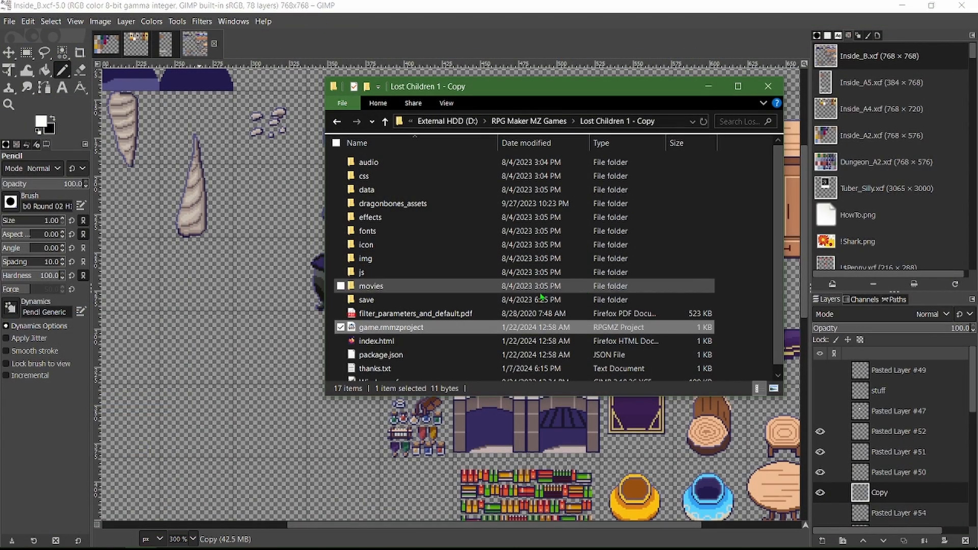
scroll(537, 295, "down", 1)
left_click(349, 2)
scroll(380, 229, "down", 5)
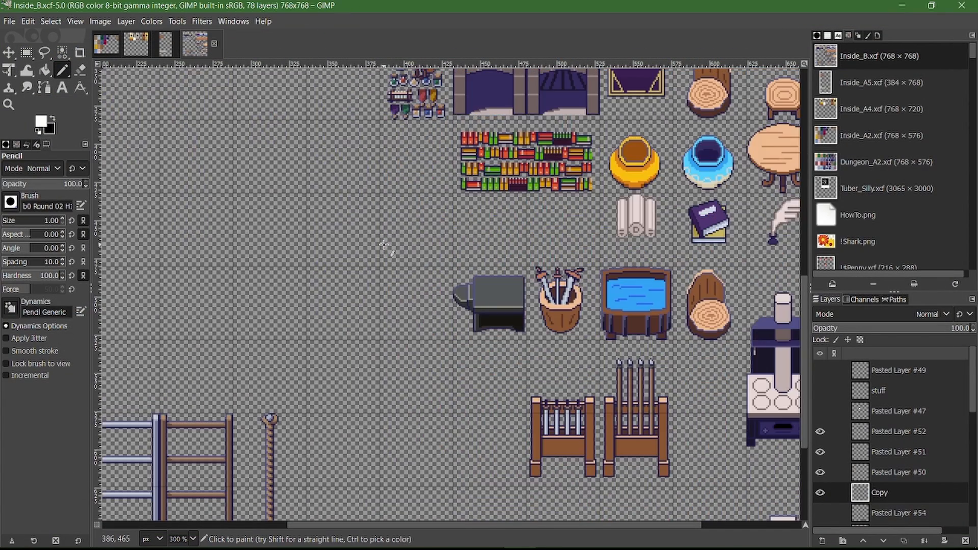
scroll(386, 246, "up", 5)
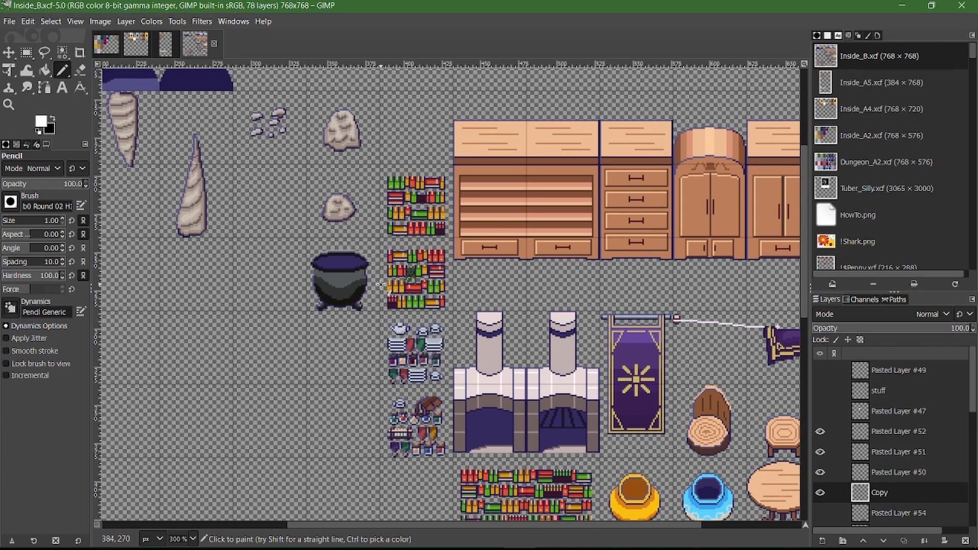
Quit GIMP, discarding the unsaved changes to Inside_A5.xcf, and close the Lost Children 1 - Copy folder window.
left_click(962, 5)
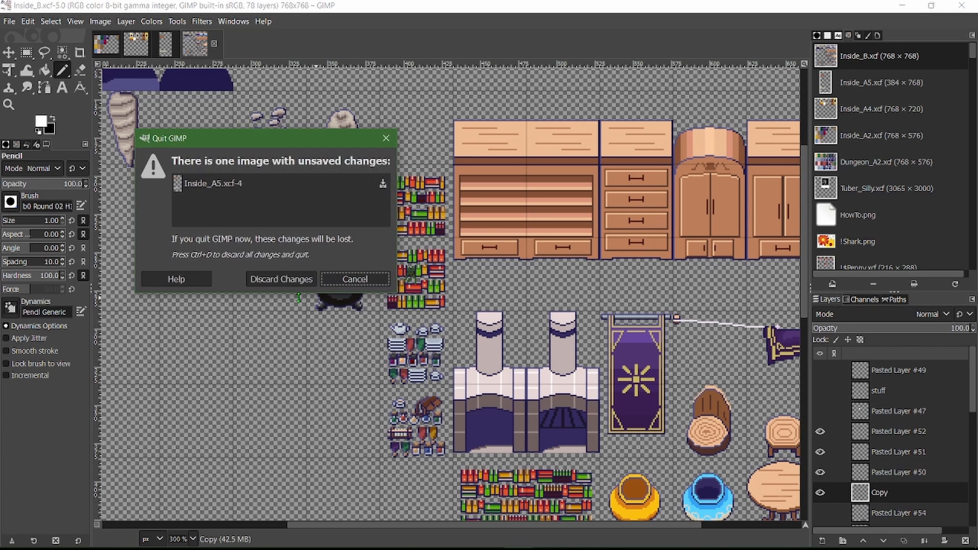
key("ctrl+d")
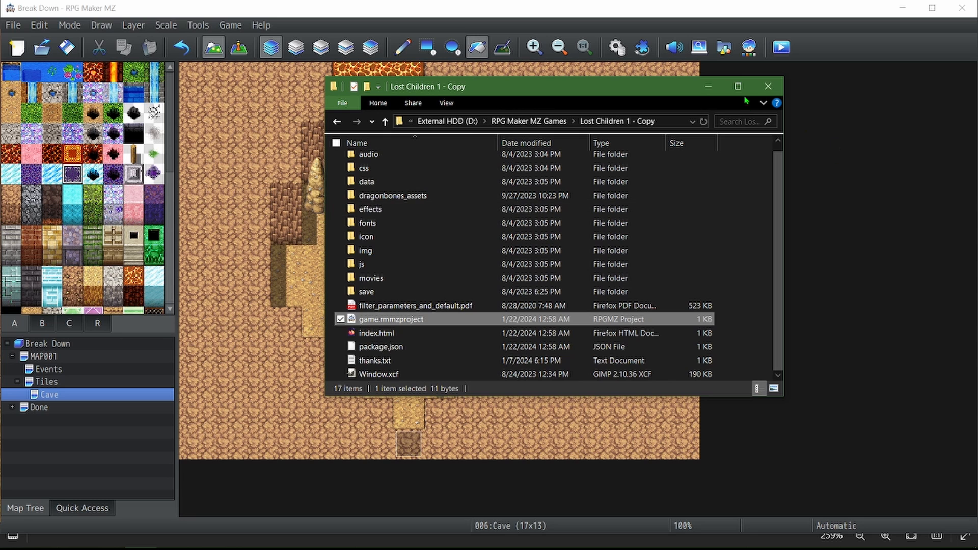
left_click(764, 89)
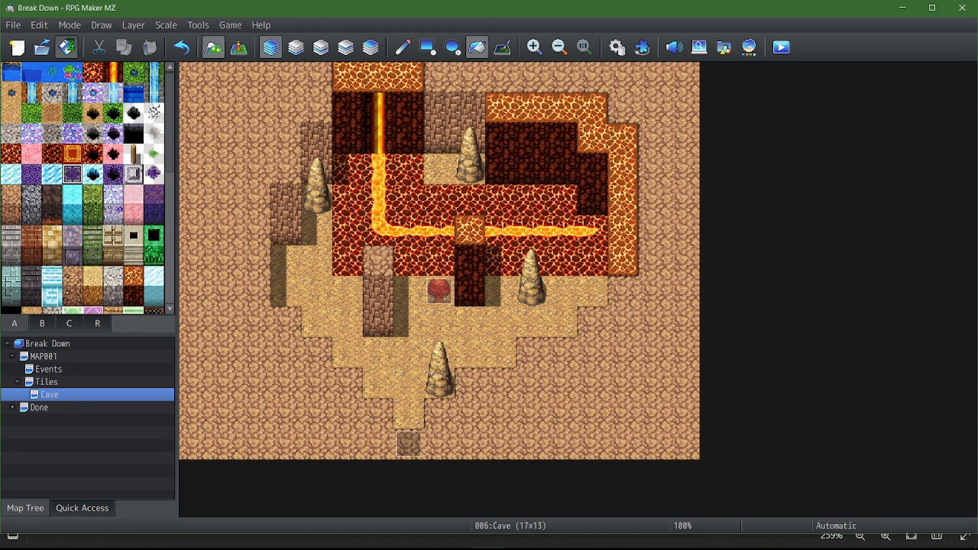